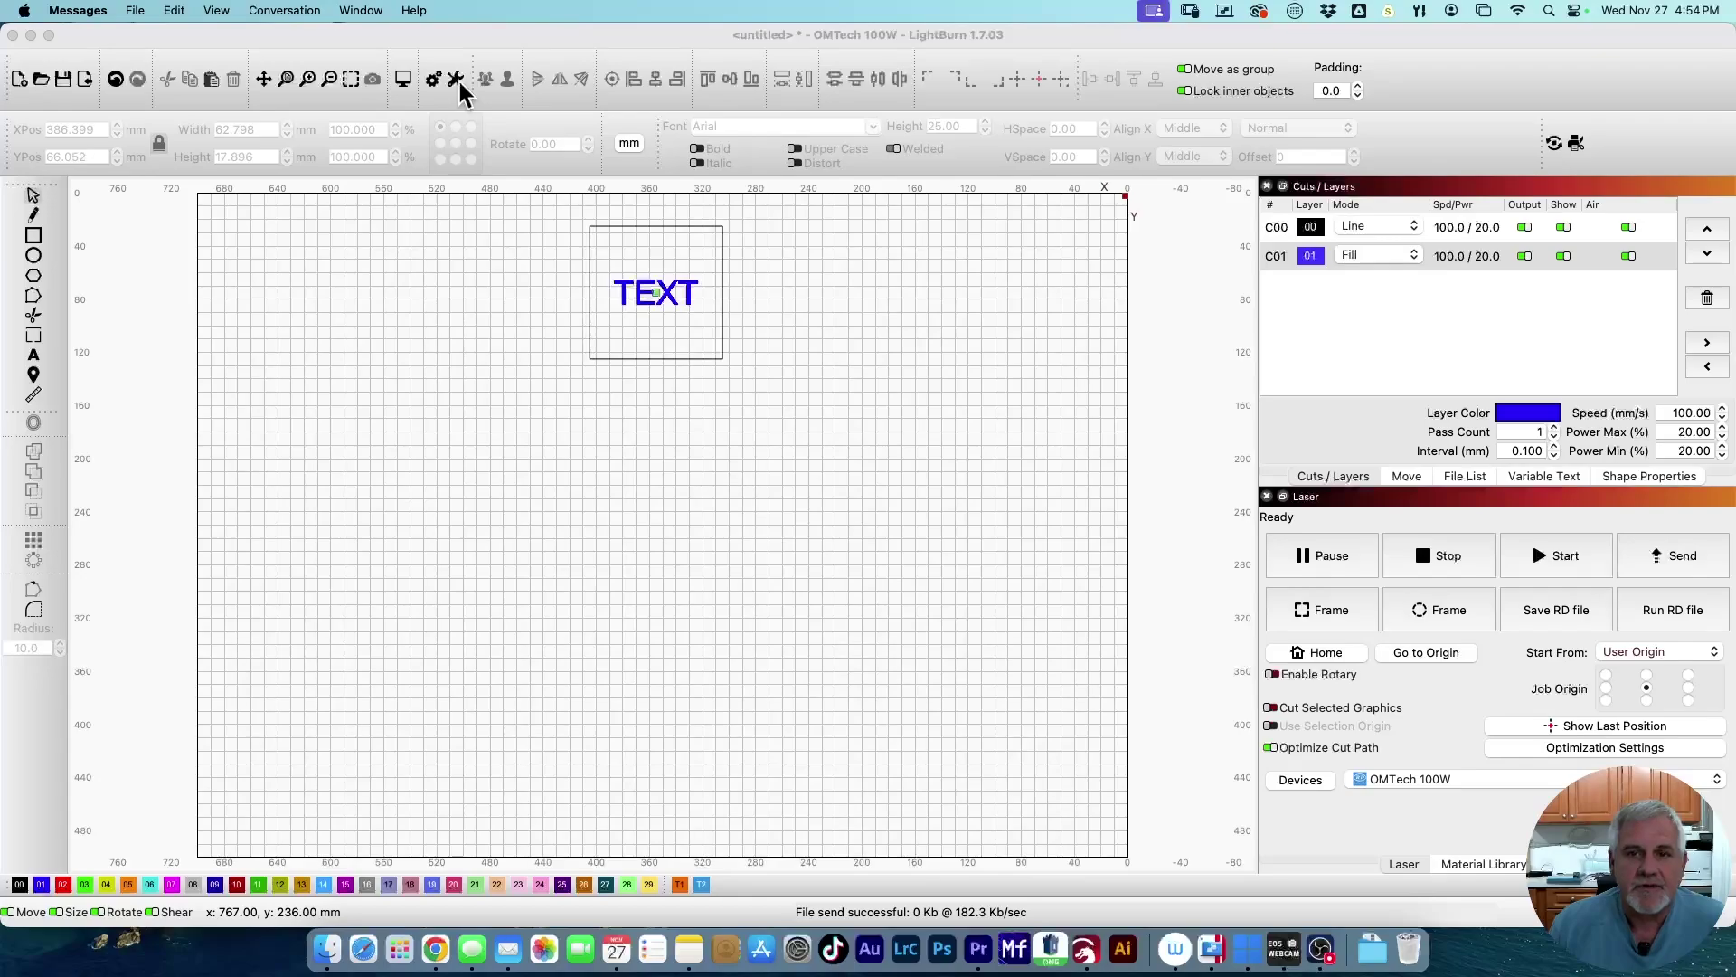
Step: Set the device origin to the lower-right corner of the work area and apply the device settings
click(460, 81)
click(459, 82)
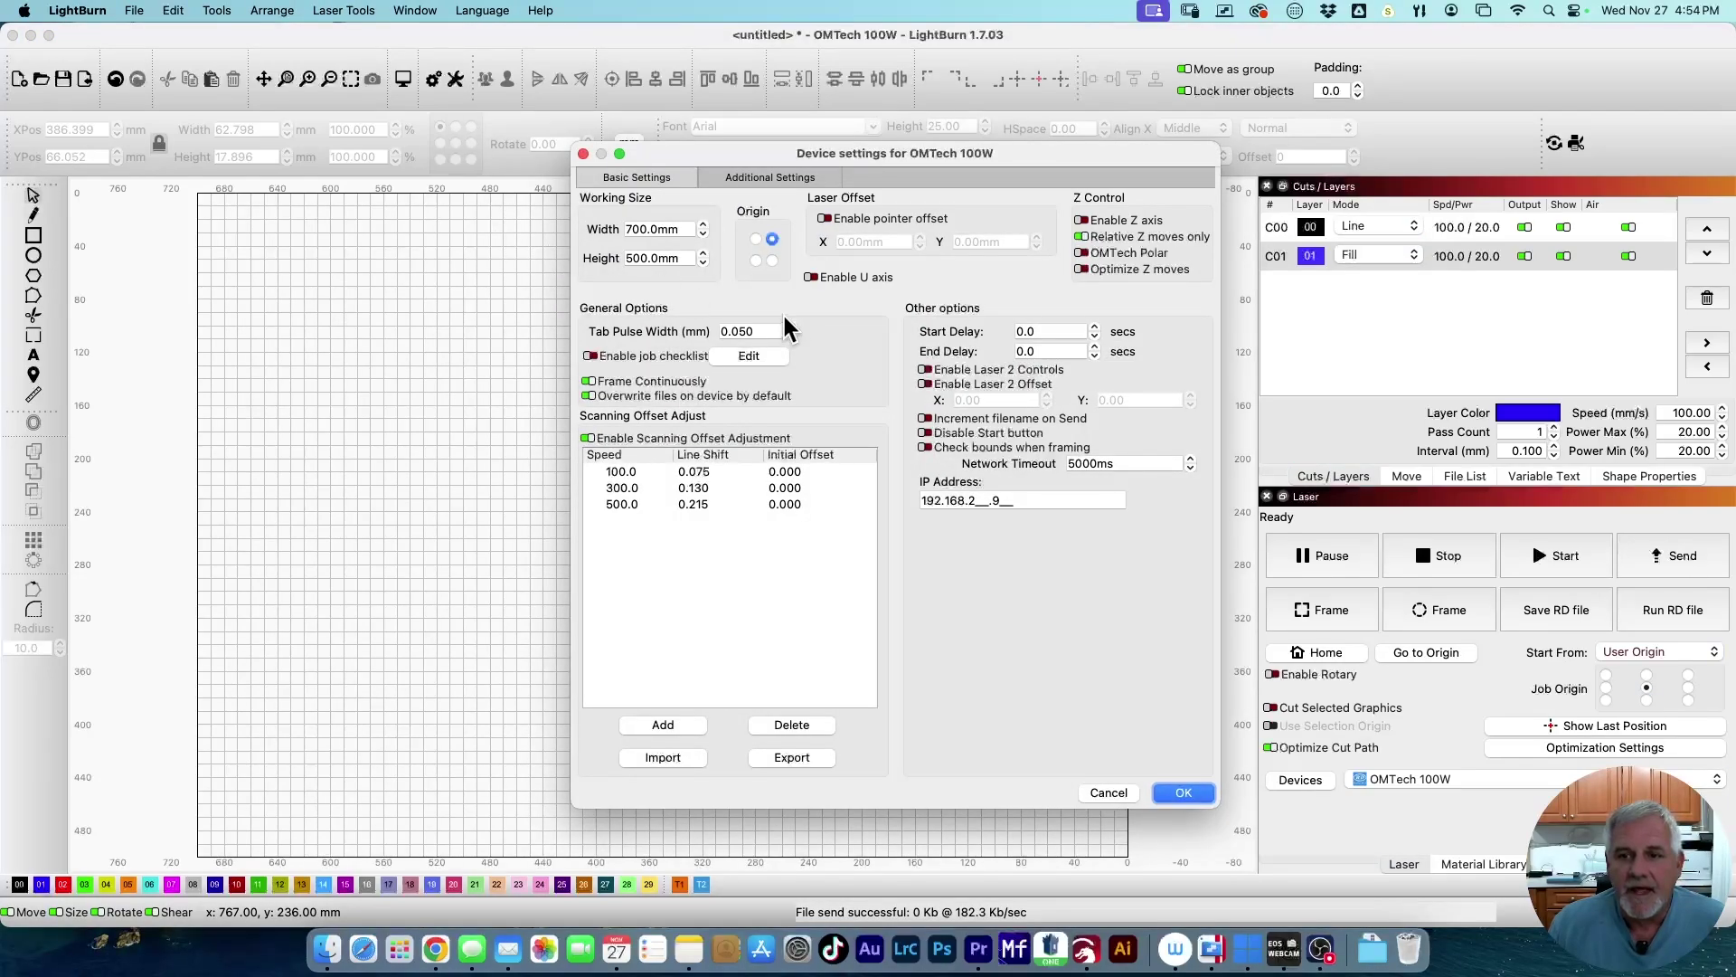
click(772, 261)
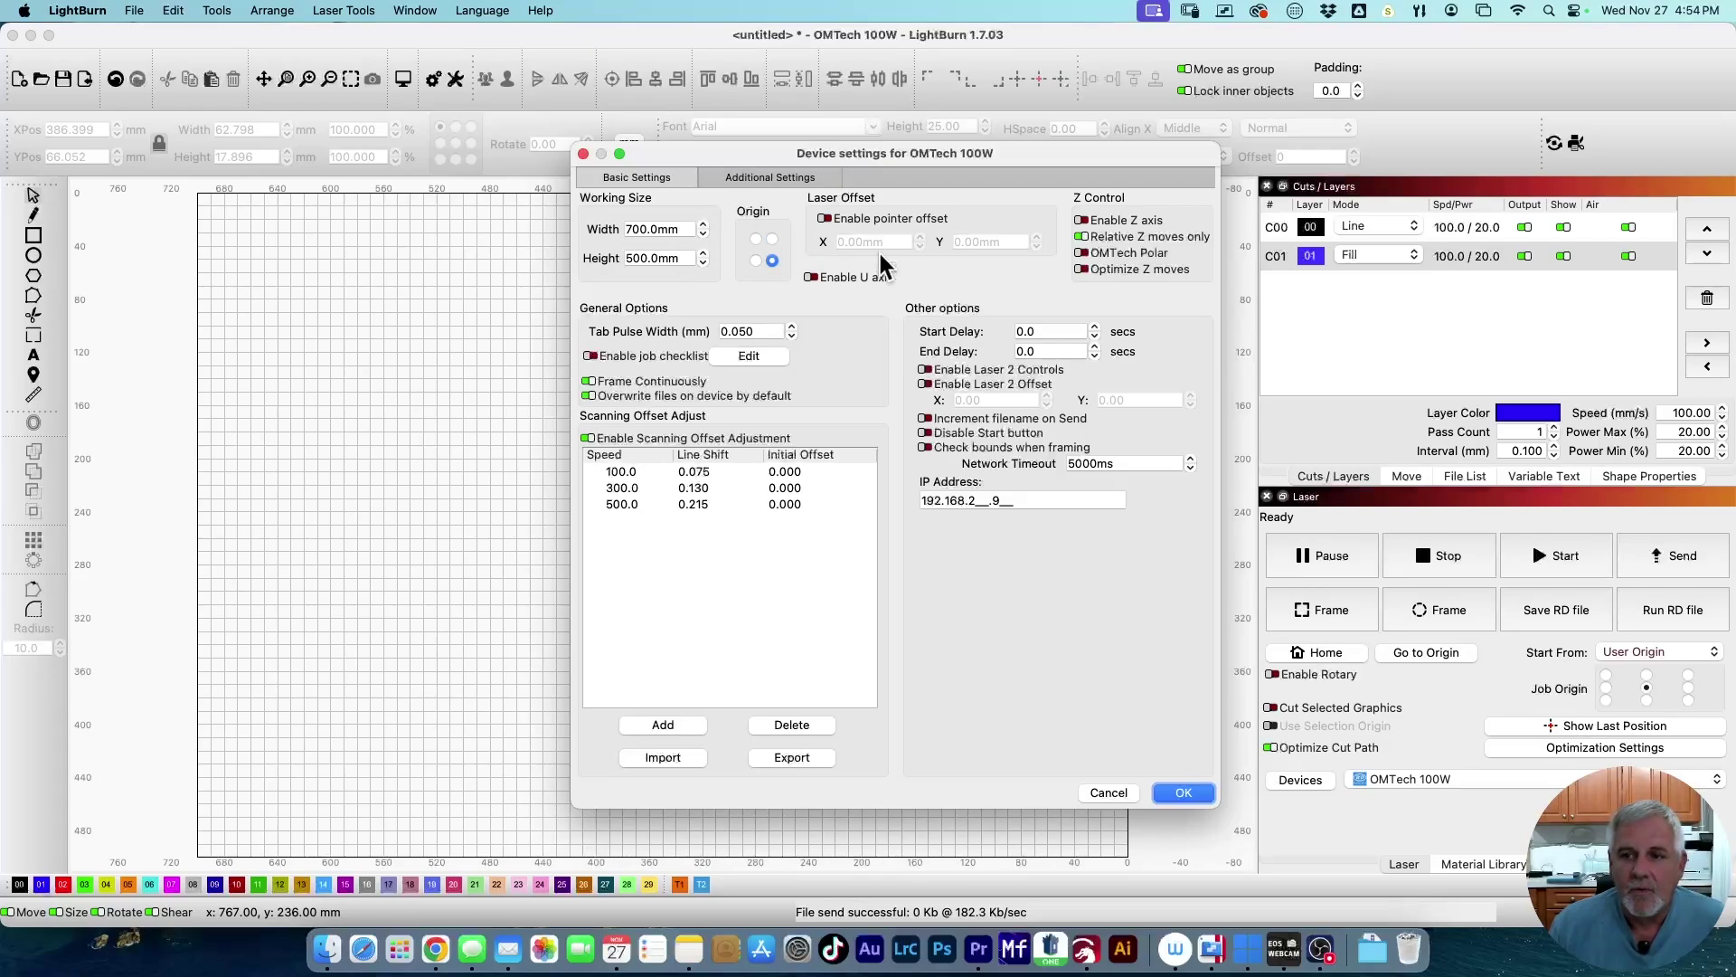
click(1182, 793)
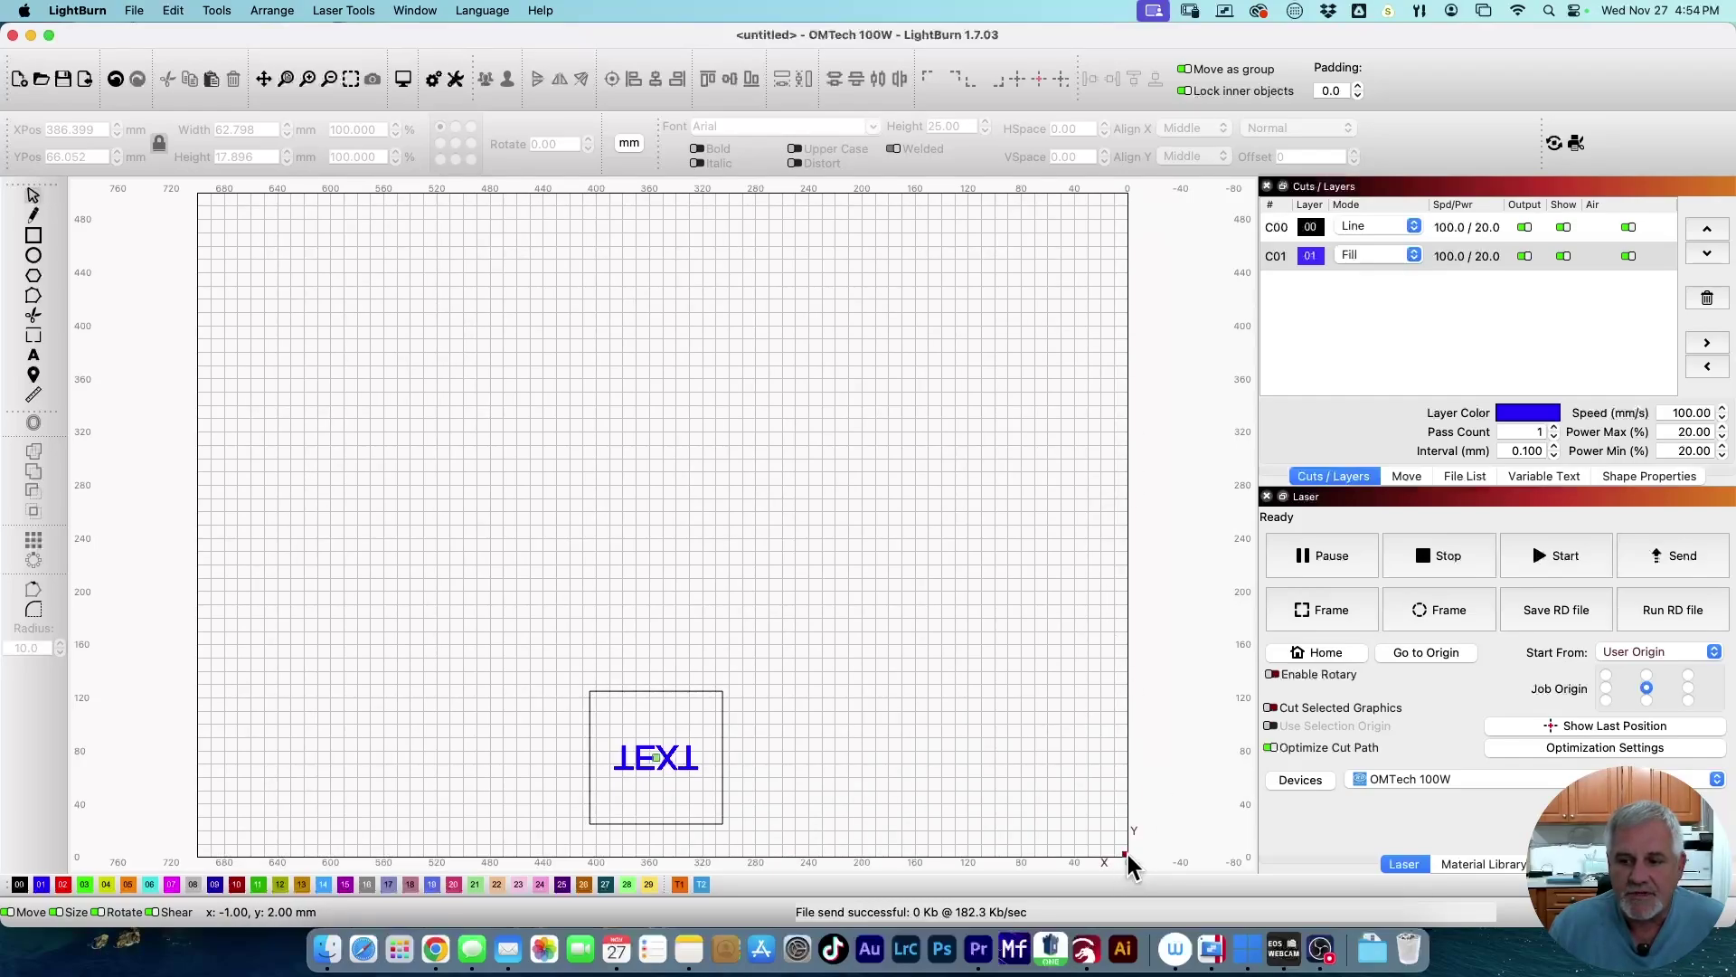
Step: Try the device origin at the lower-left corner and at the upper-left corner, applying the device settings each time
click(434, 79)
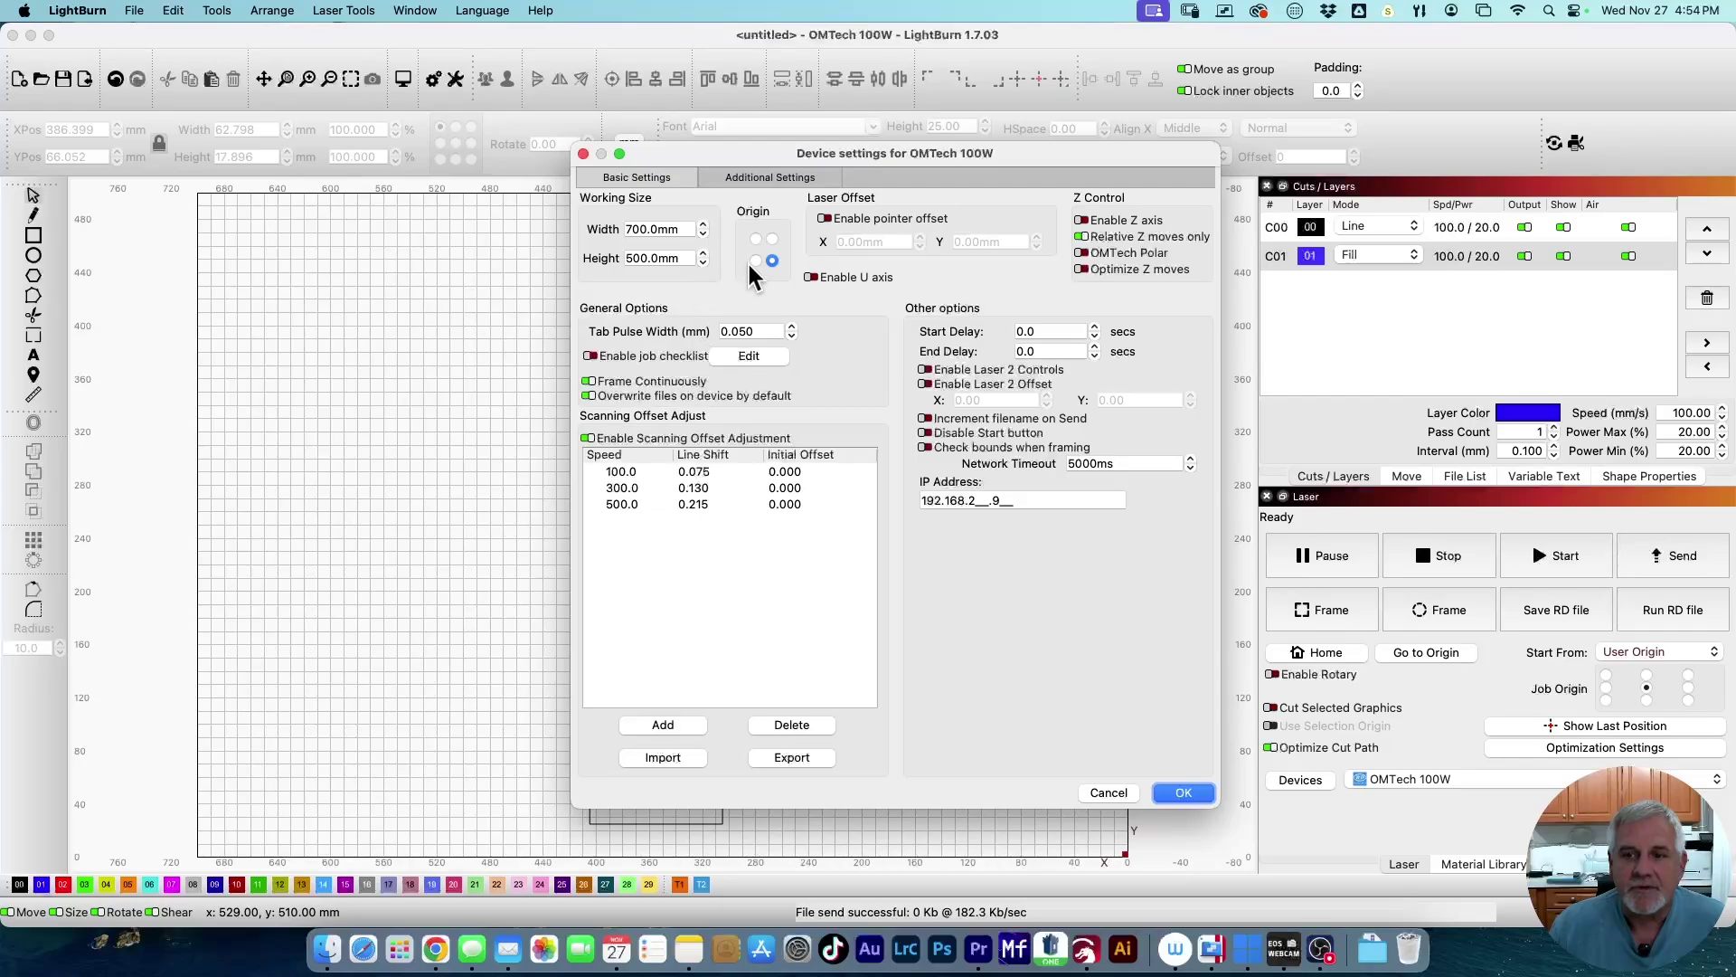
click(1178, 796)
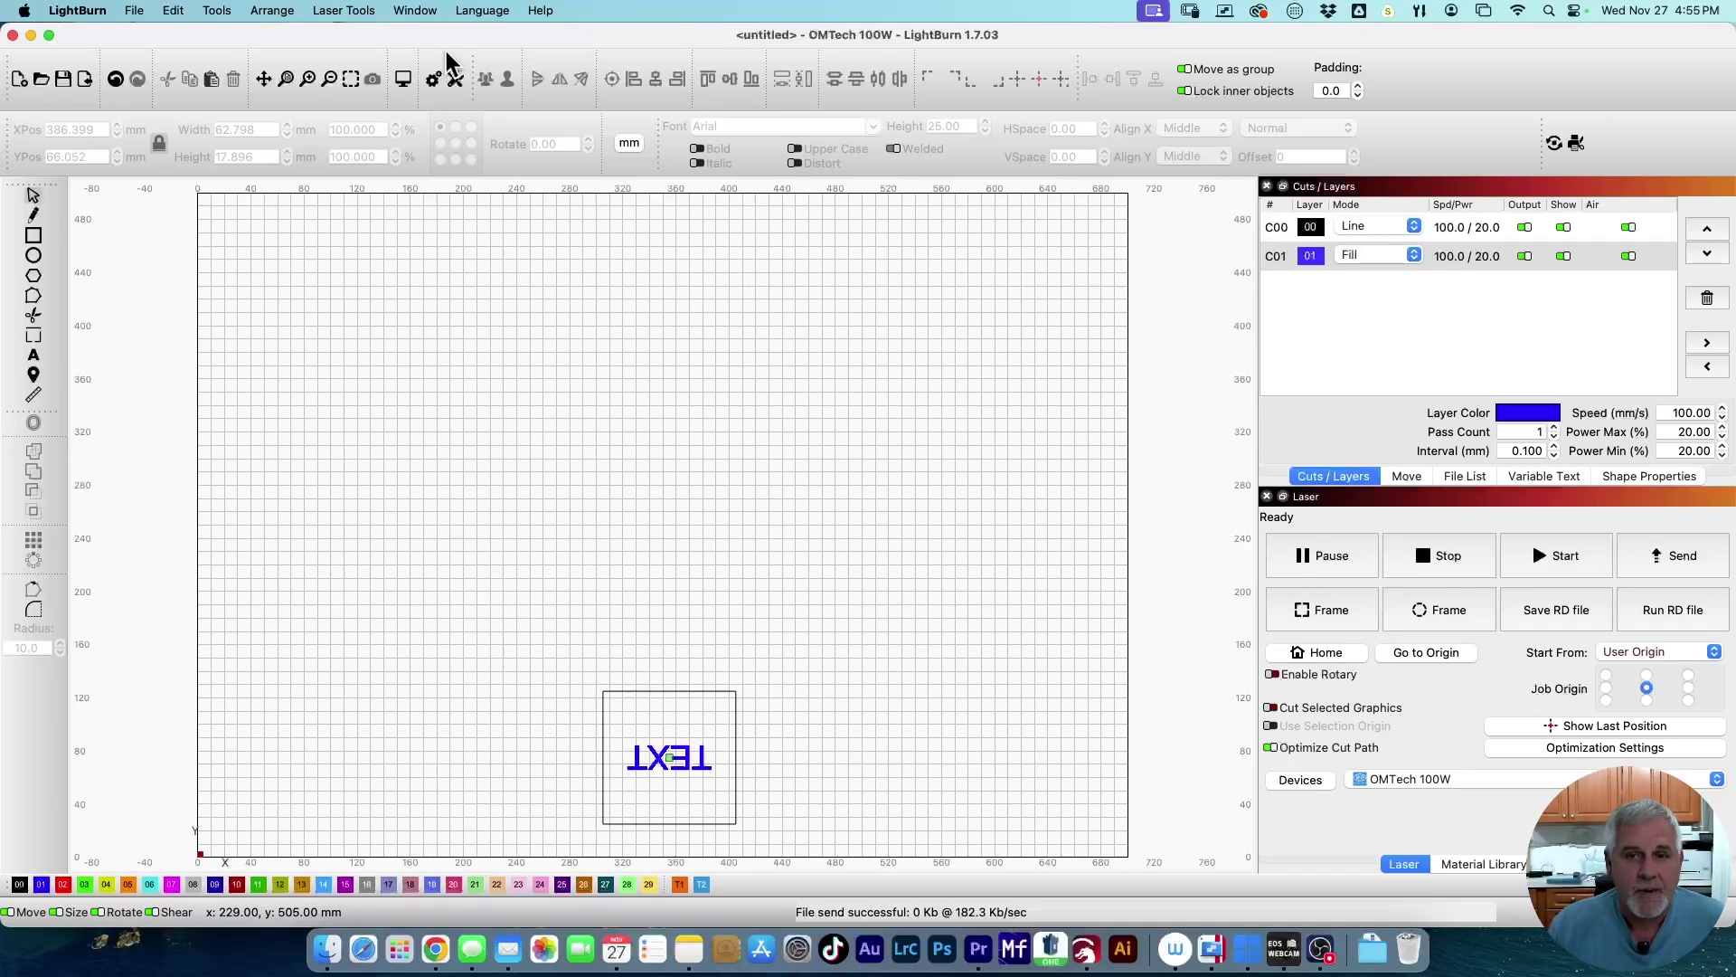
click(456, 81)
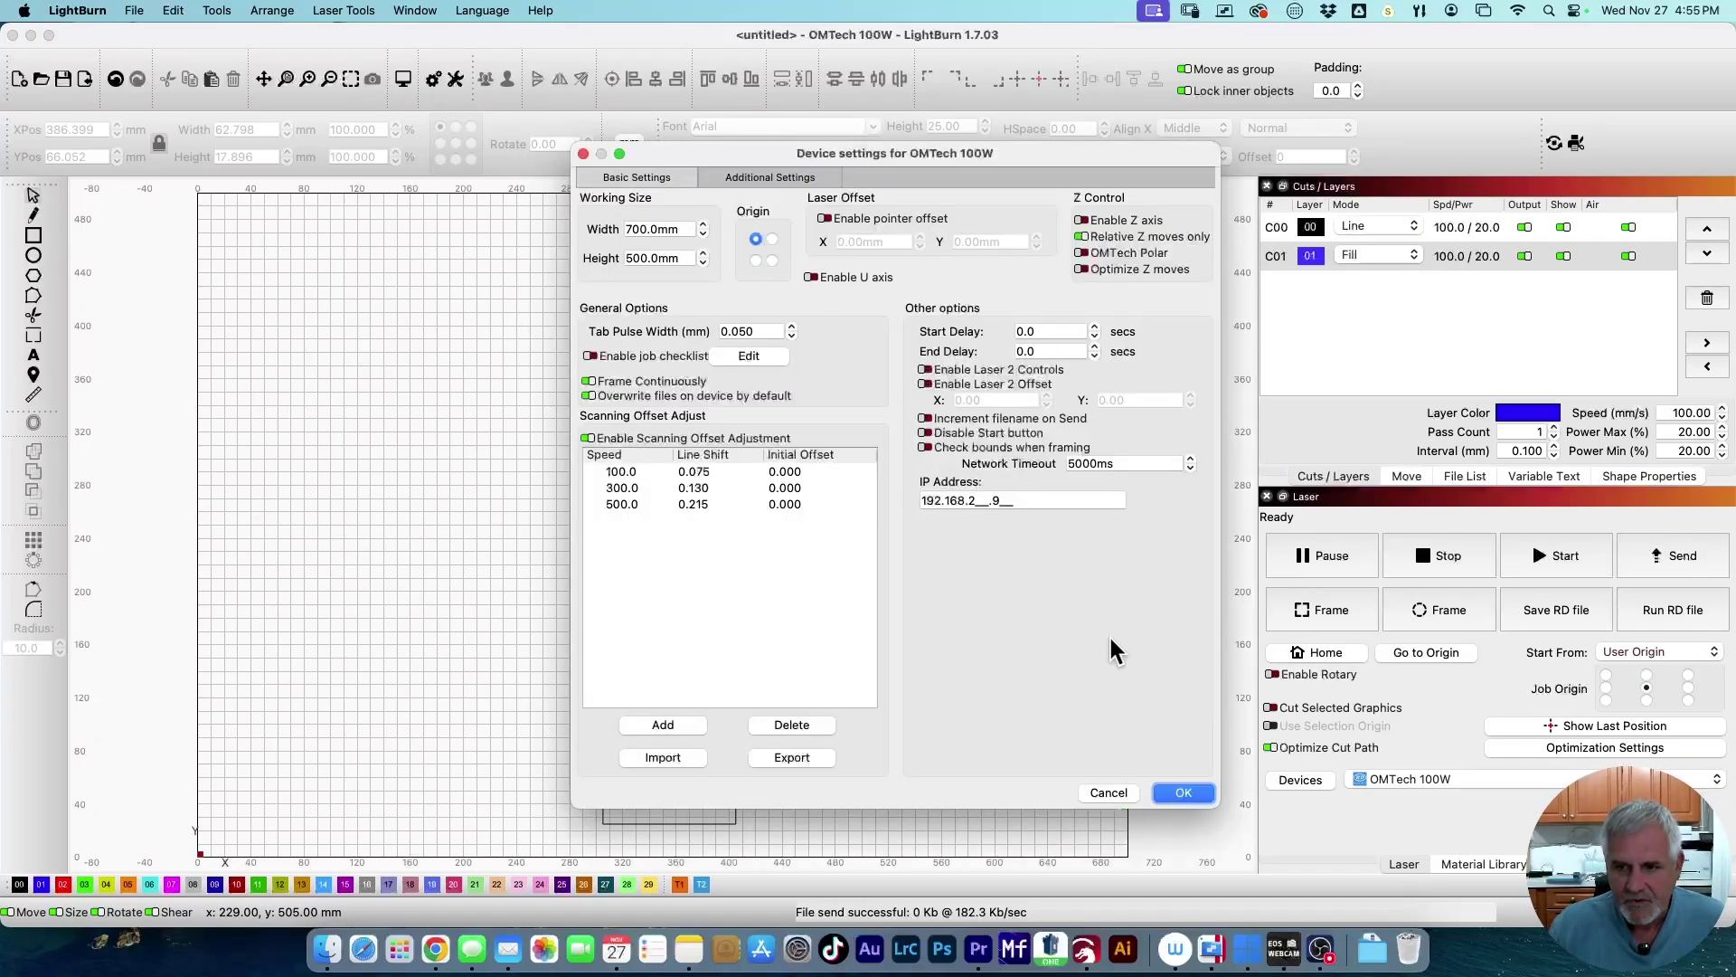
click(1178, 794)
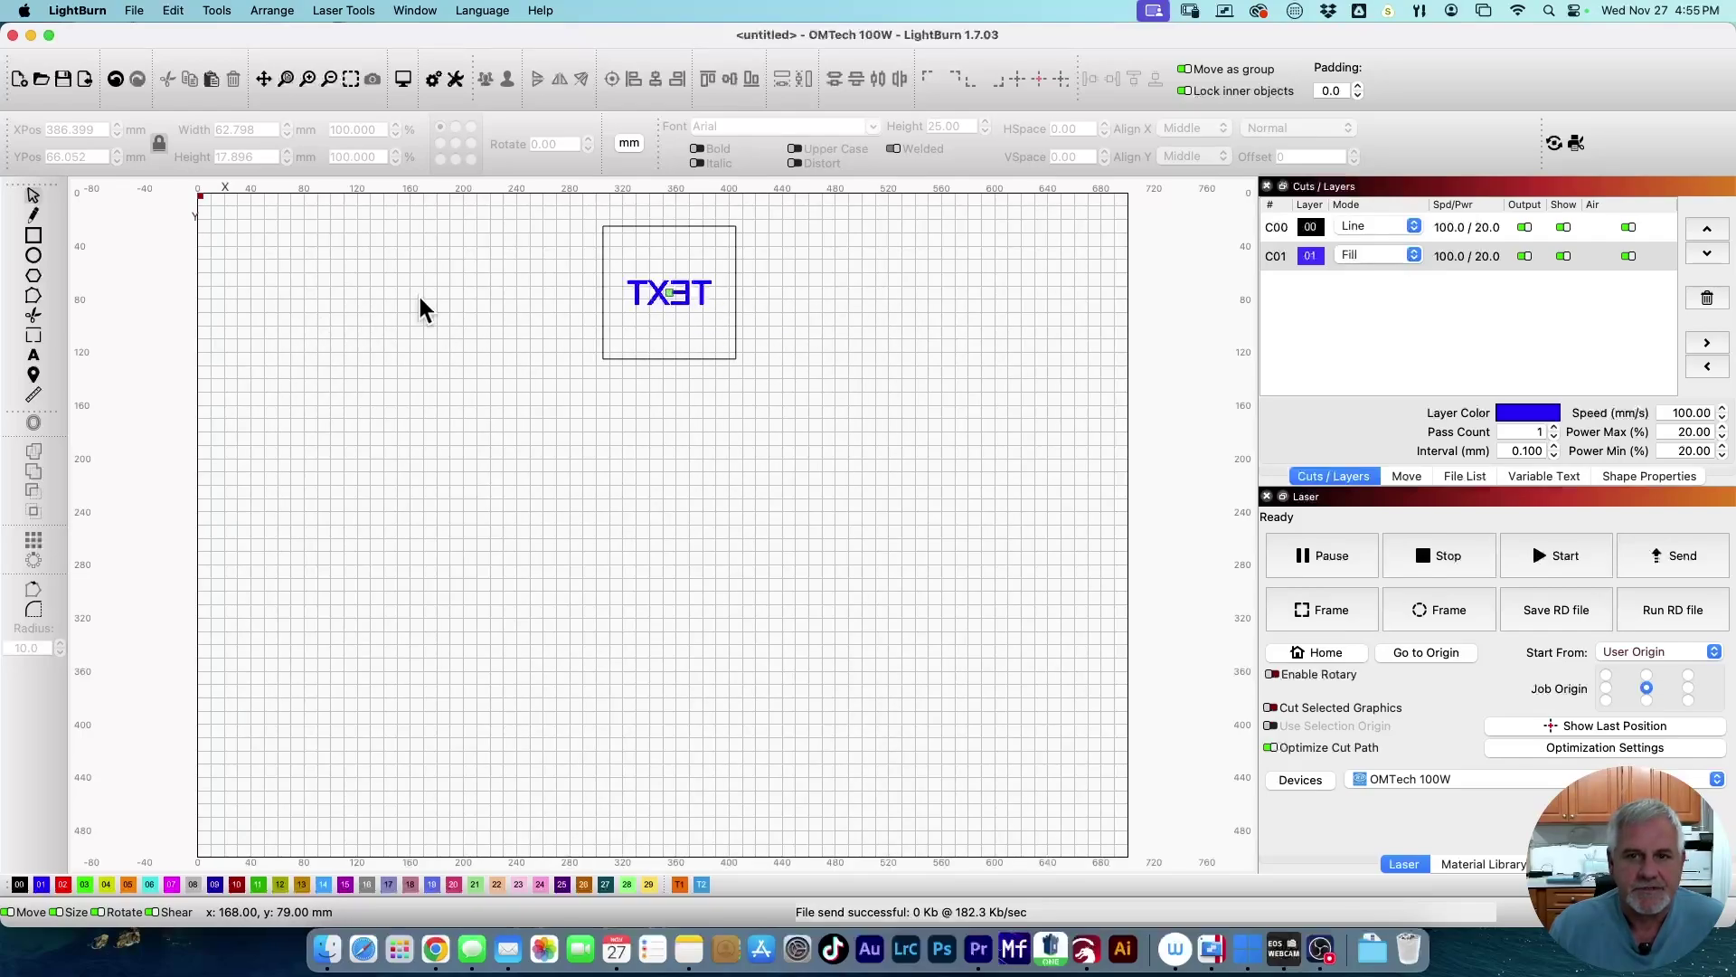
Step: Set the device origin to the upper-right corner of the work area and apply the device settings
click(455, 80)
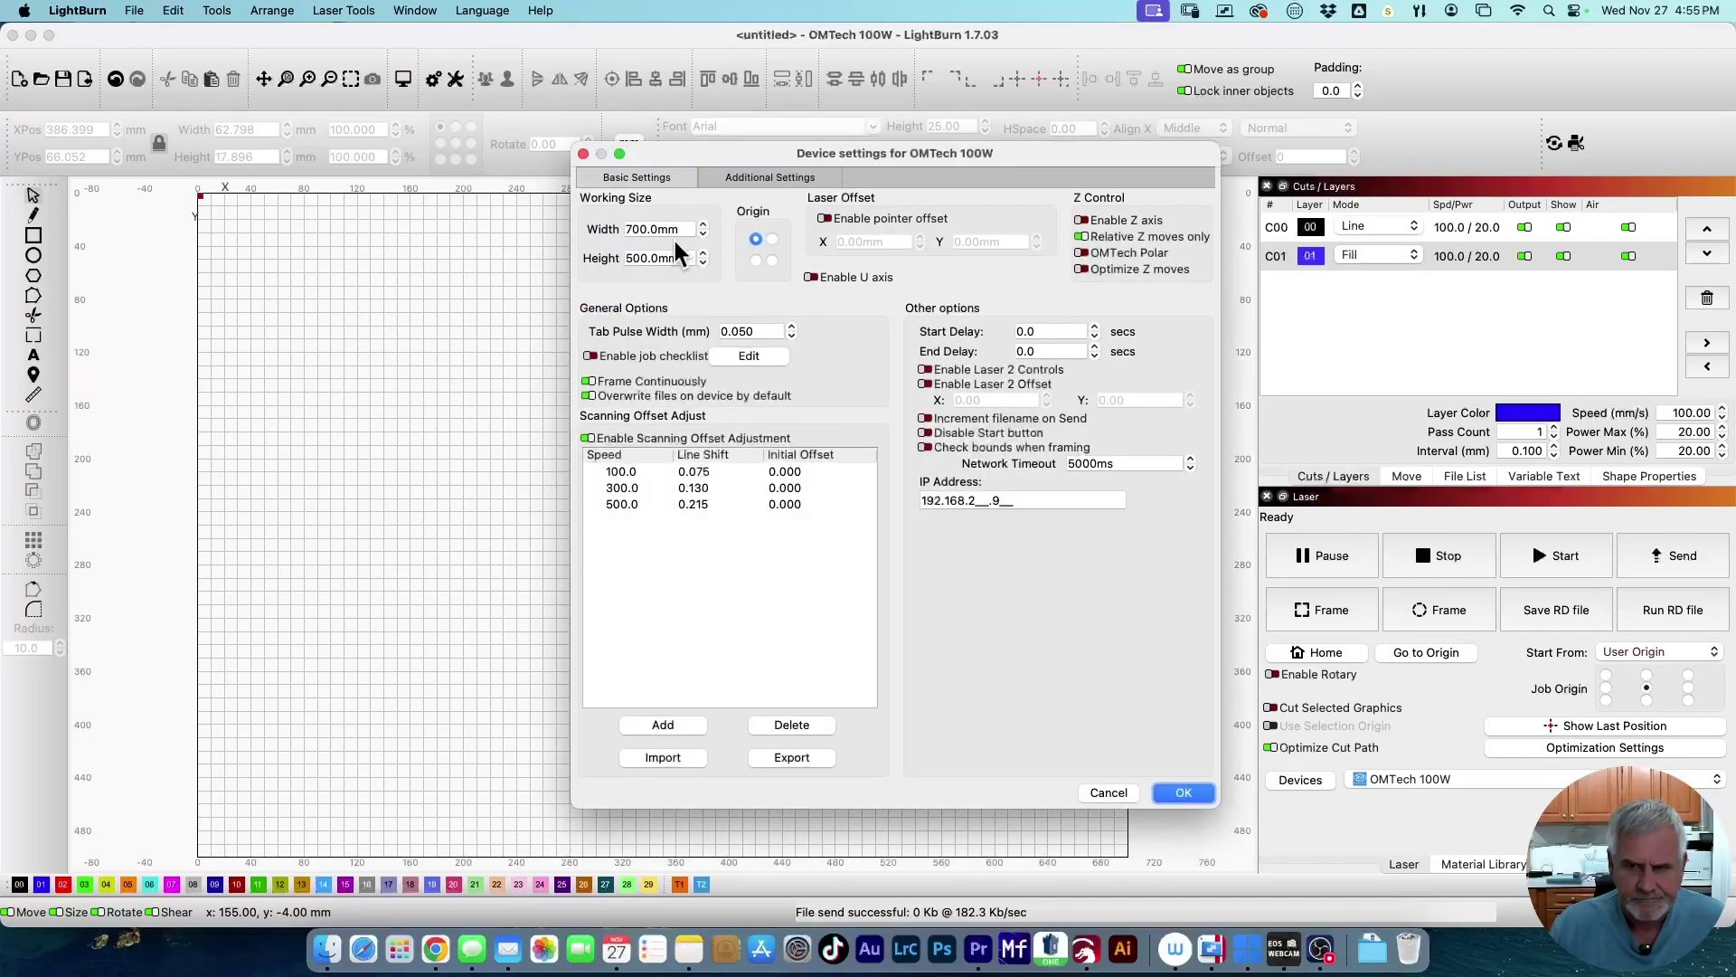
click(770, 239)
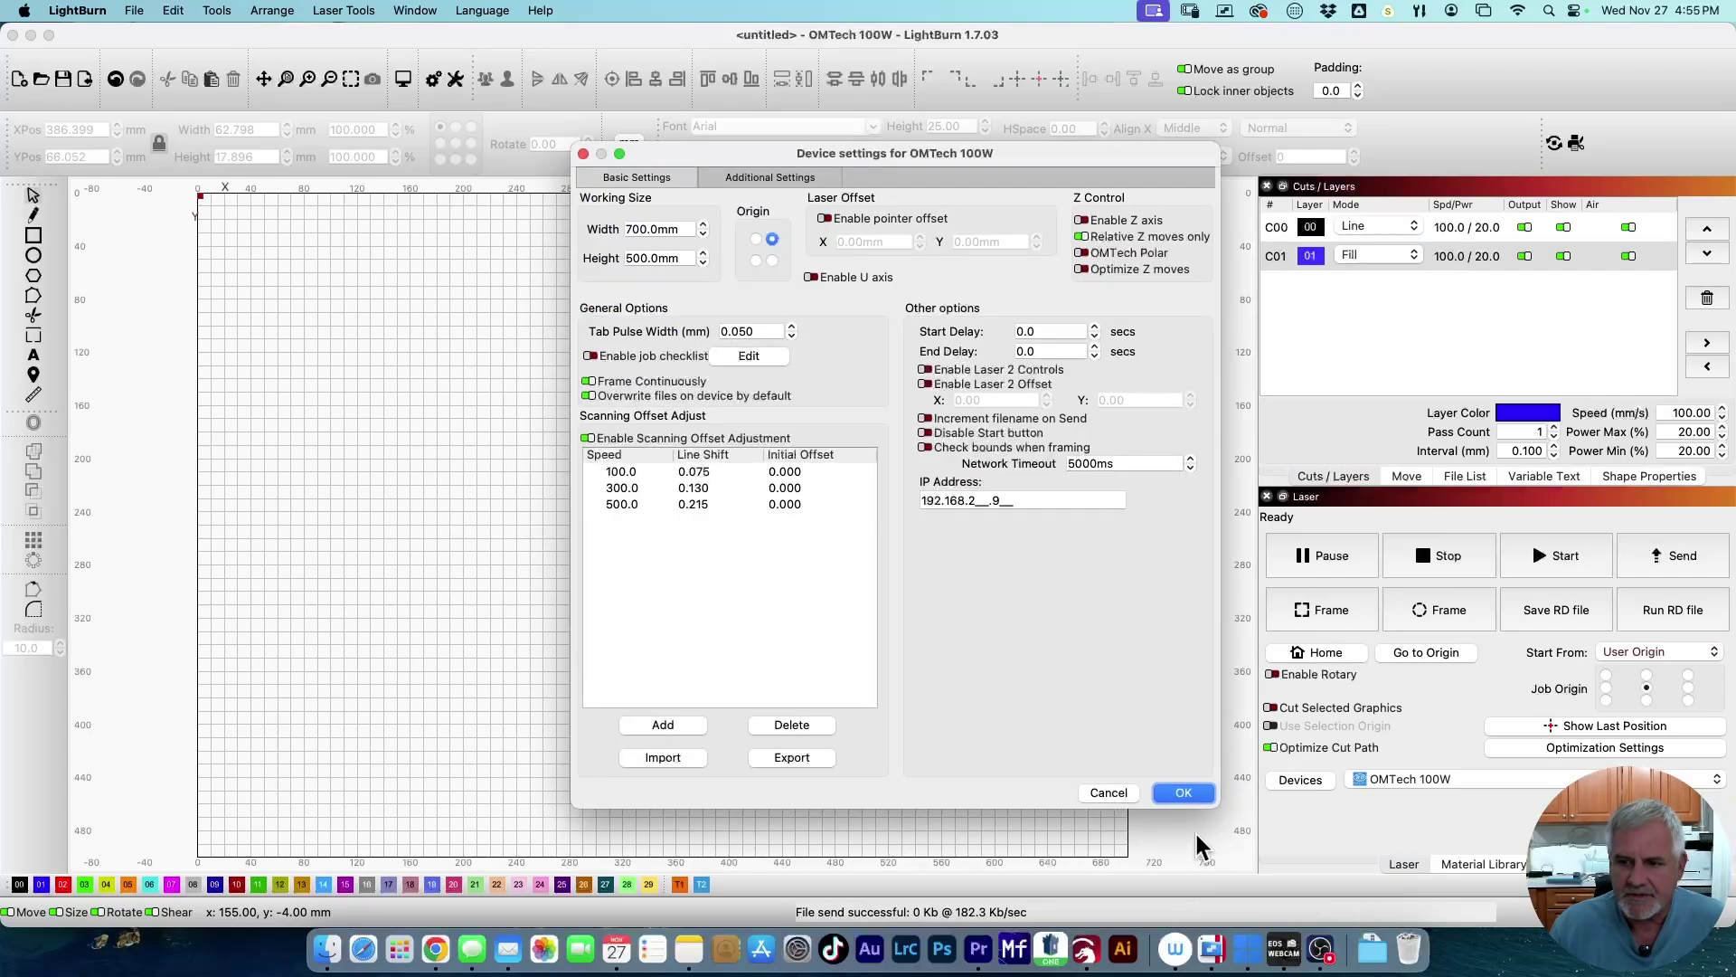
click(1183, 793)
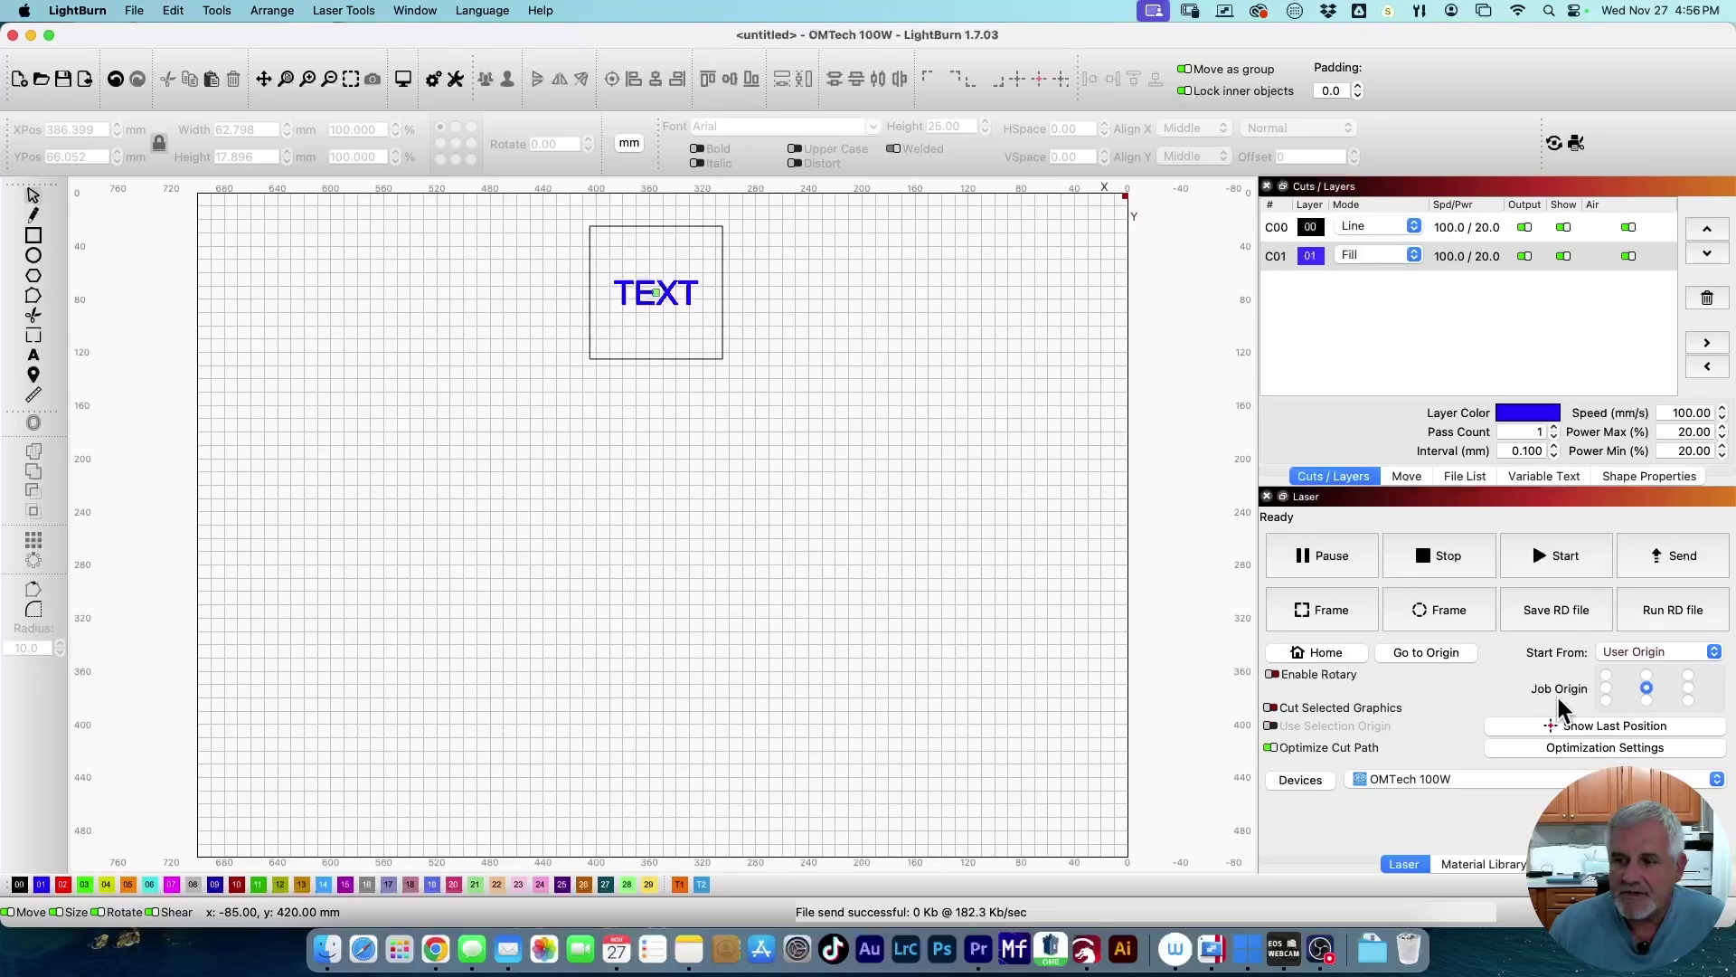
Step: Try the job origin at the upper-left, lower-left, lower-right, middle-right and upper-right points of the design
click(1607, 676)
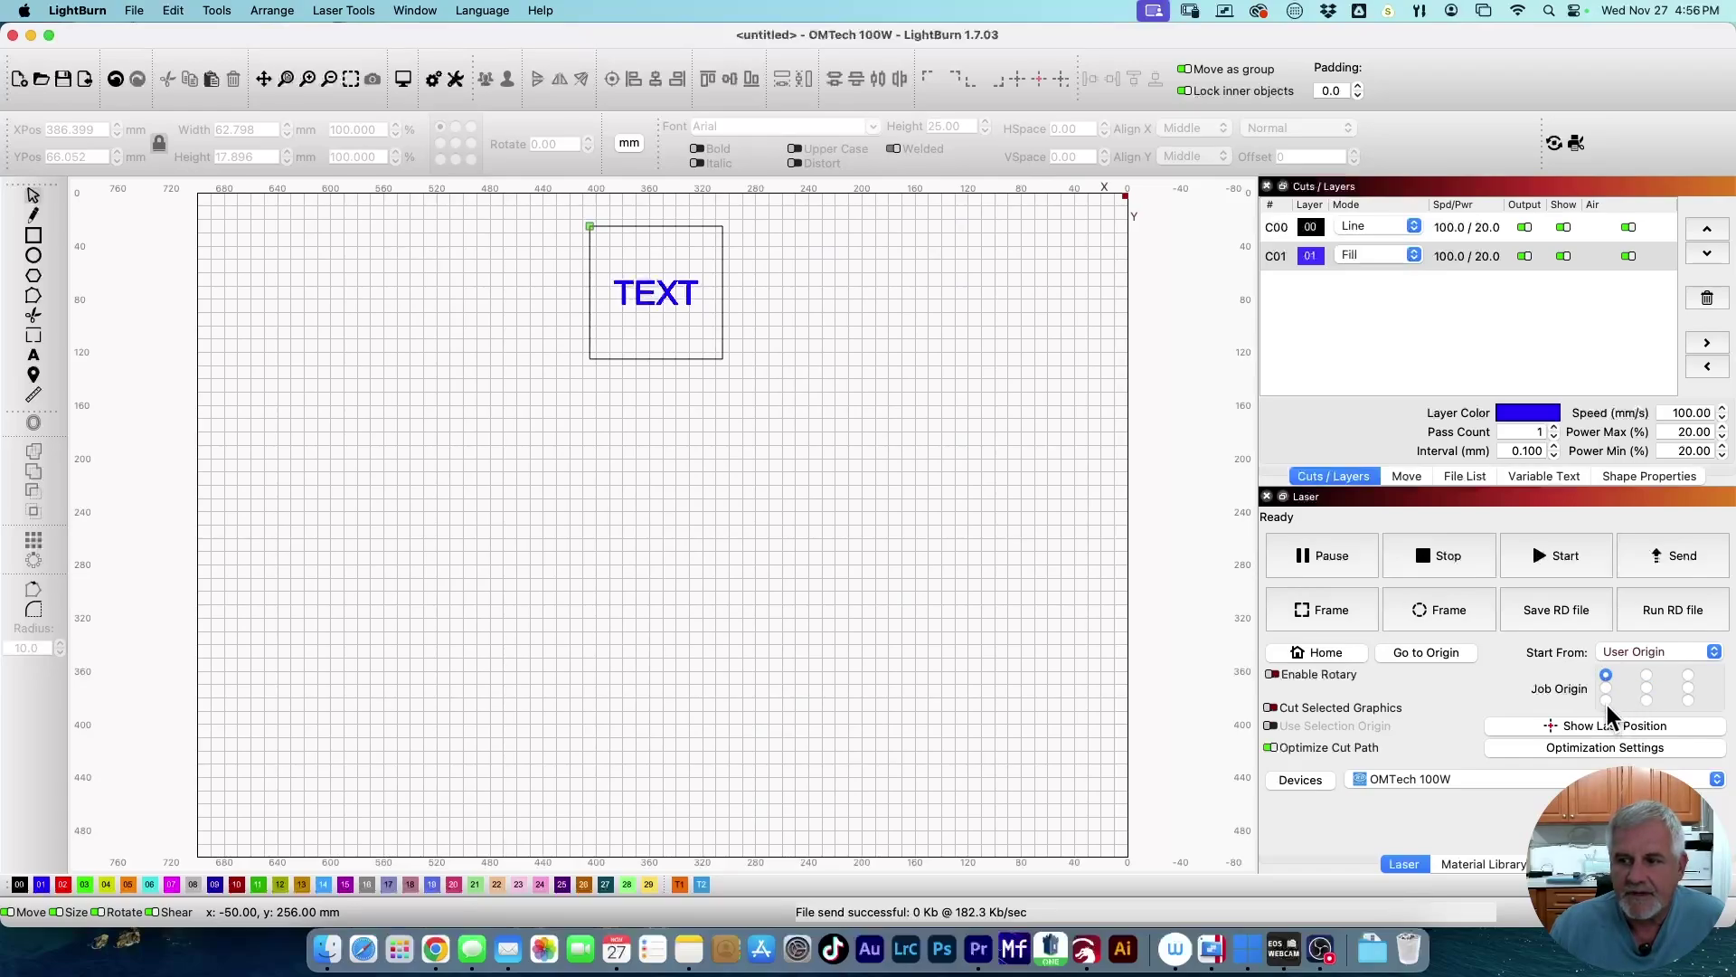
click(1607, 700)
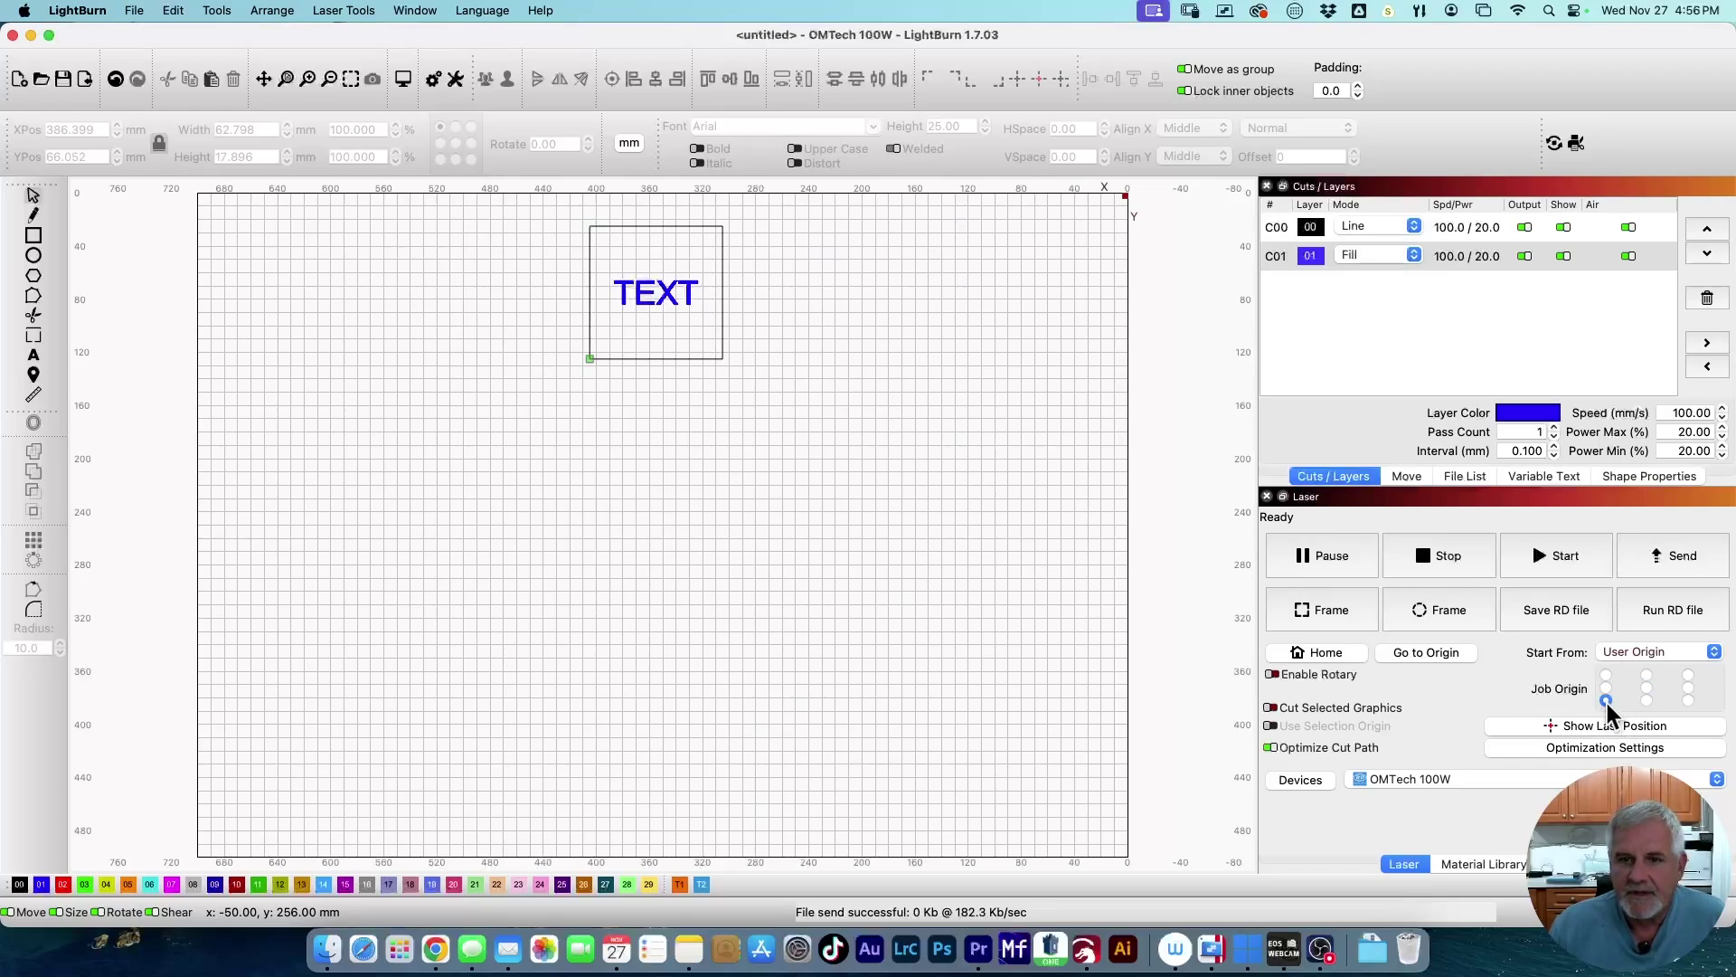
click(1688, 700)
click(1688, 687)
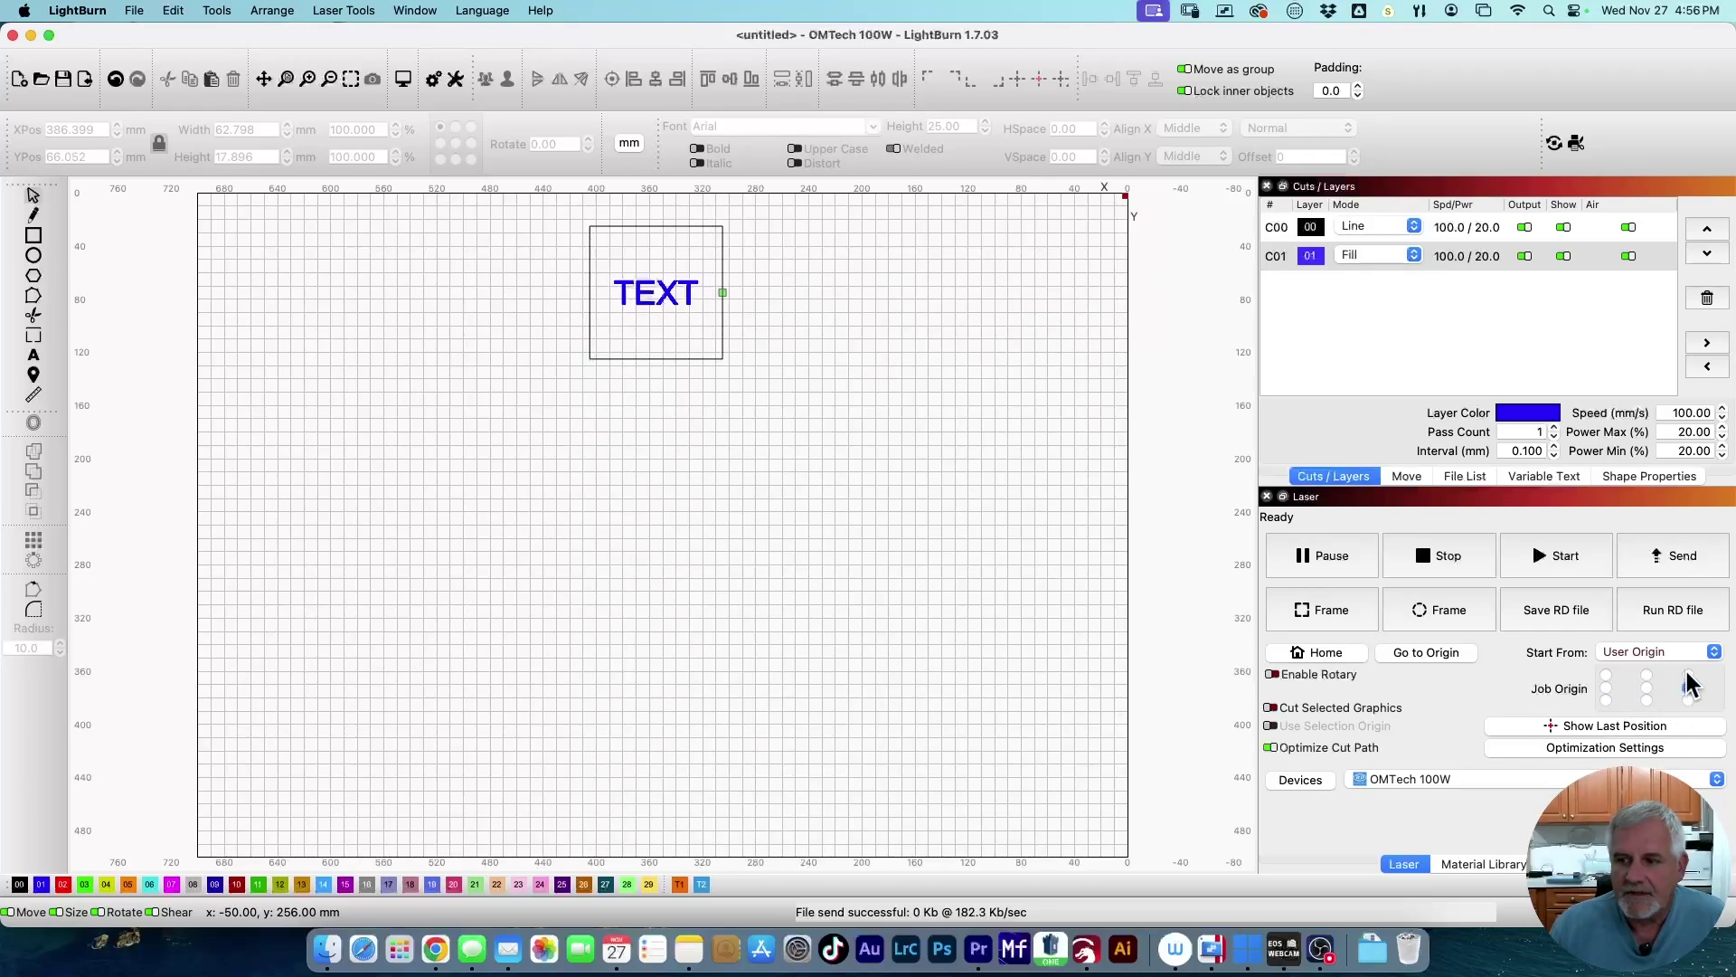
click(1688, 676)
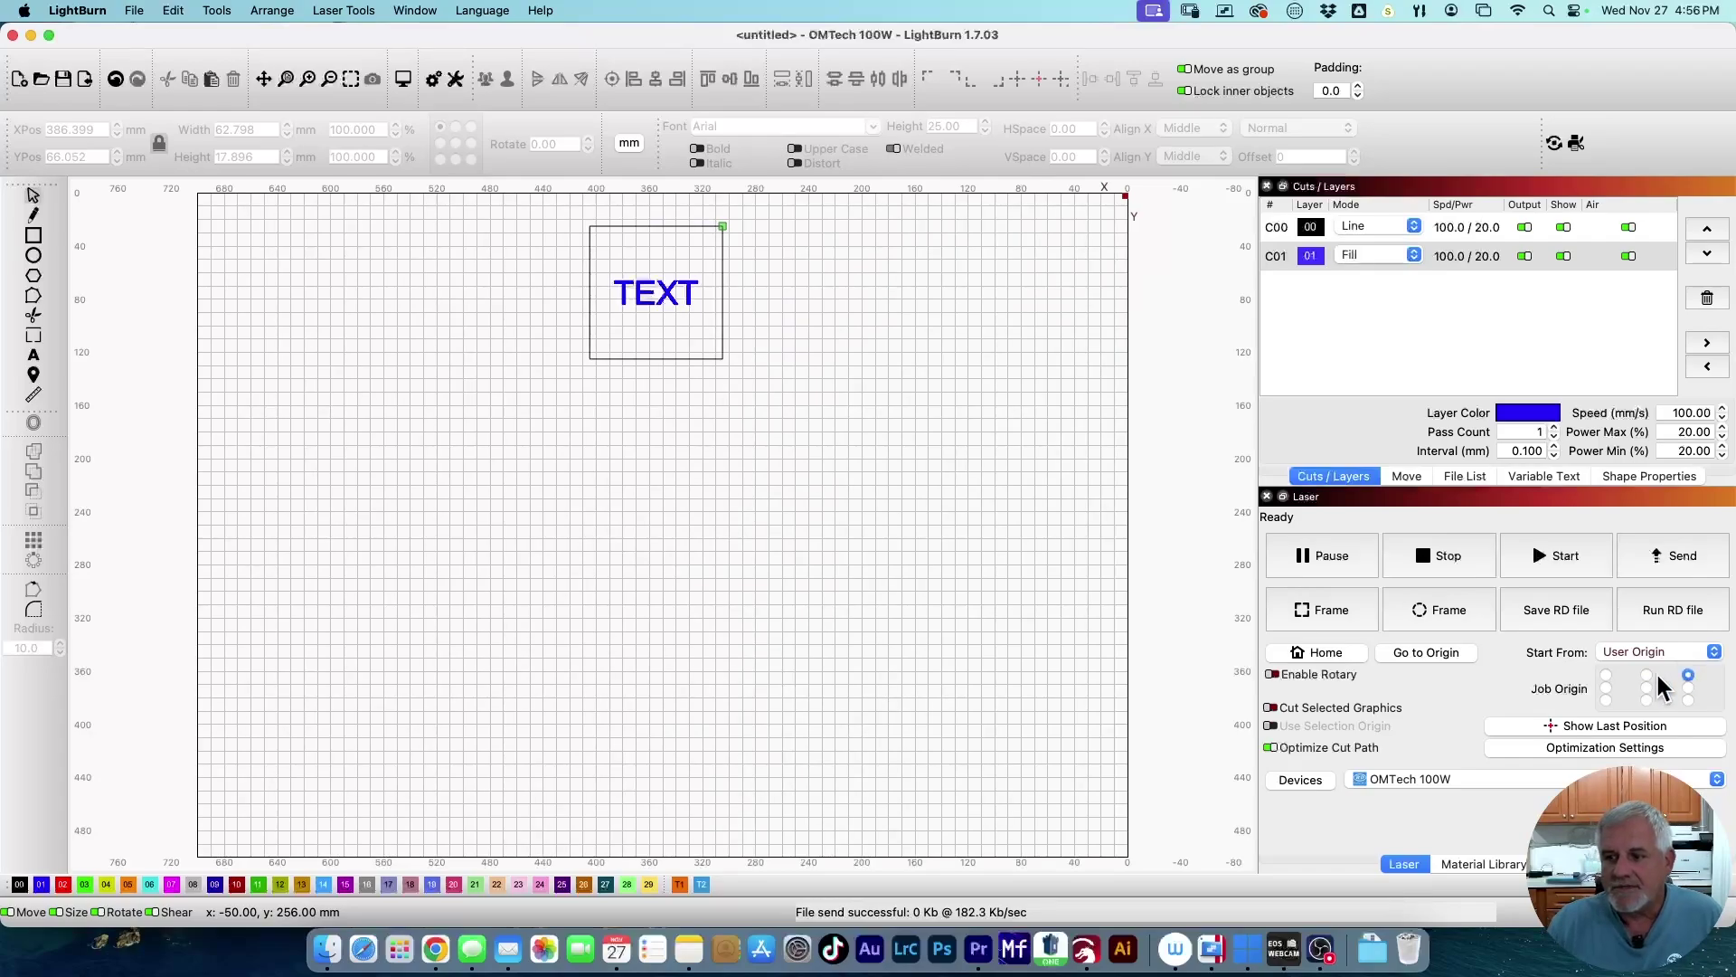
Step: Select the square around the text and try the job origin at its top-center, upper-left, middle-left and center points
click(722, 353)
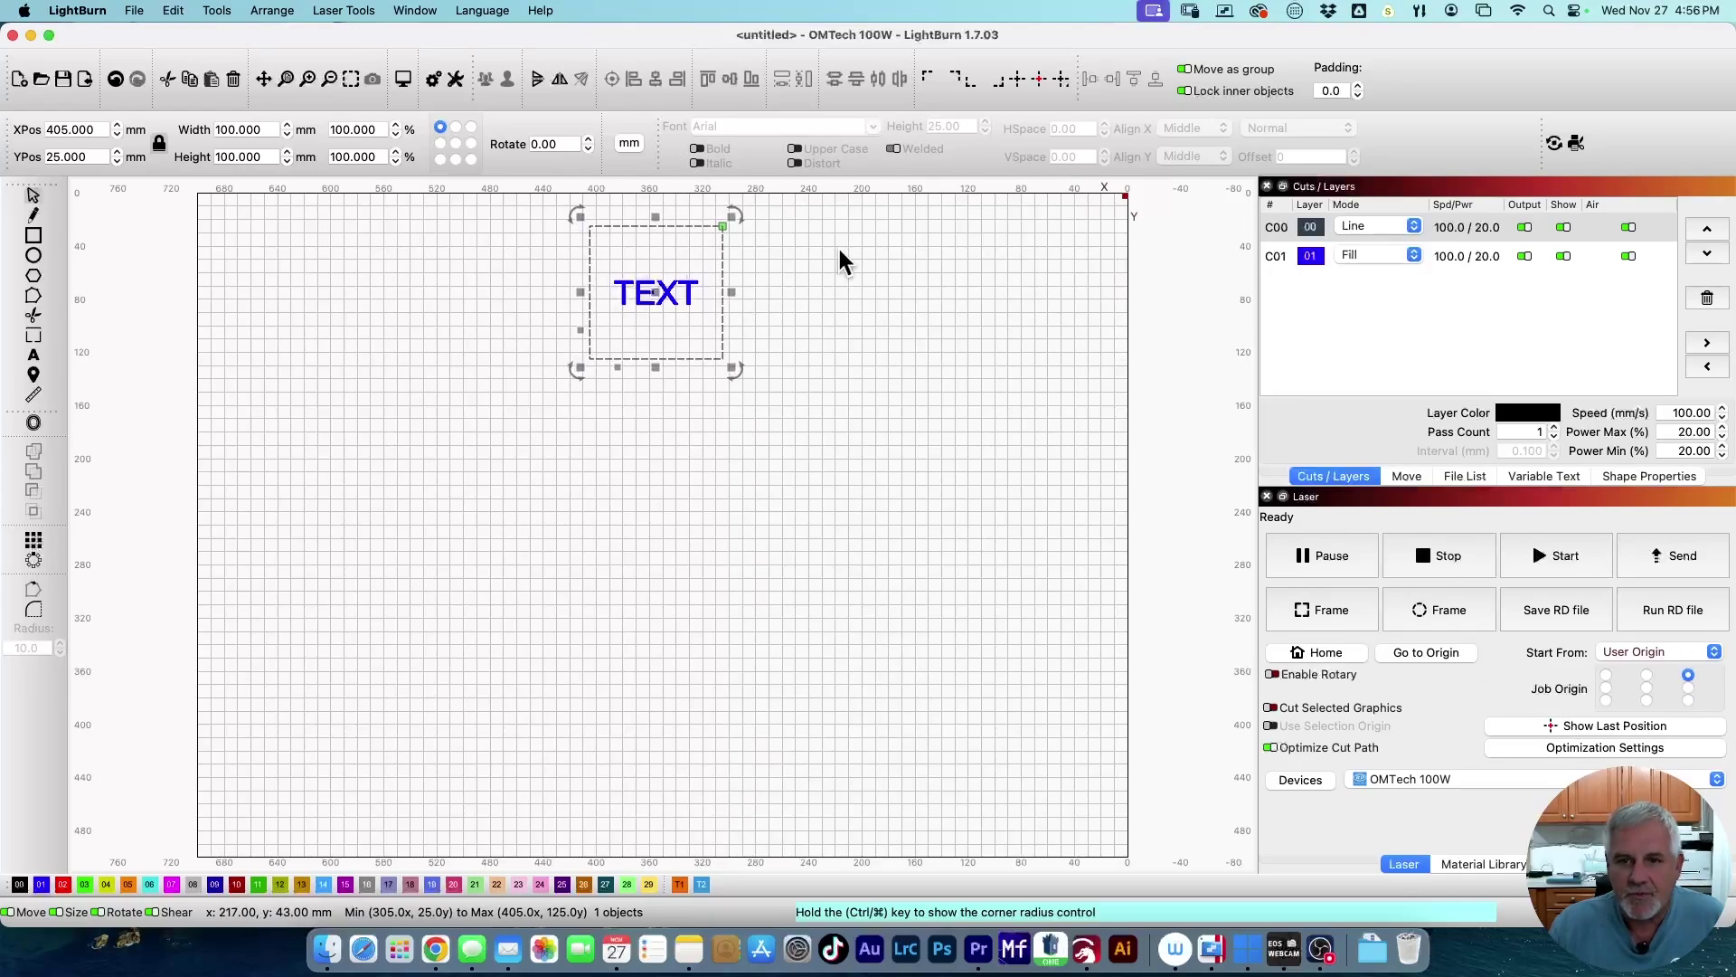
click(1646, 674)
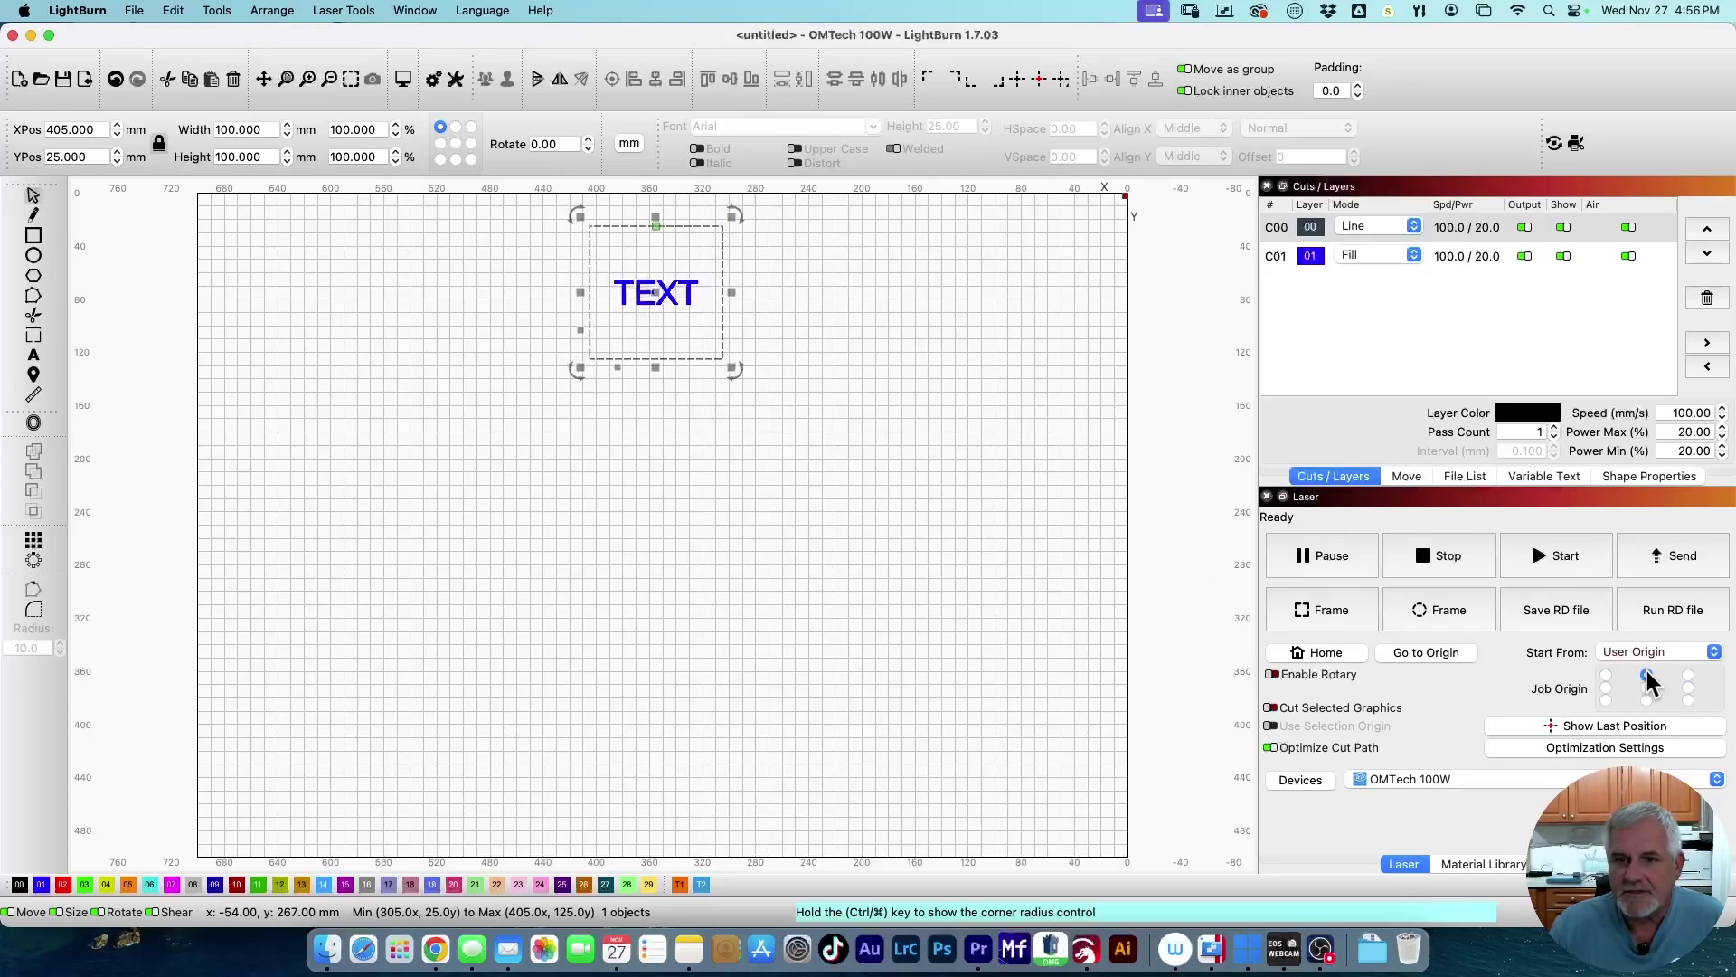
click(1605, 675)
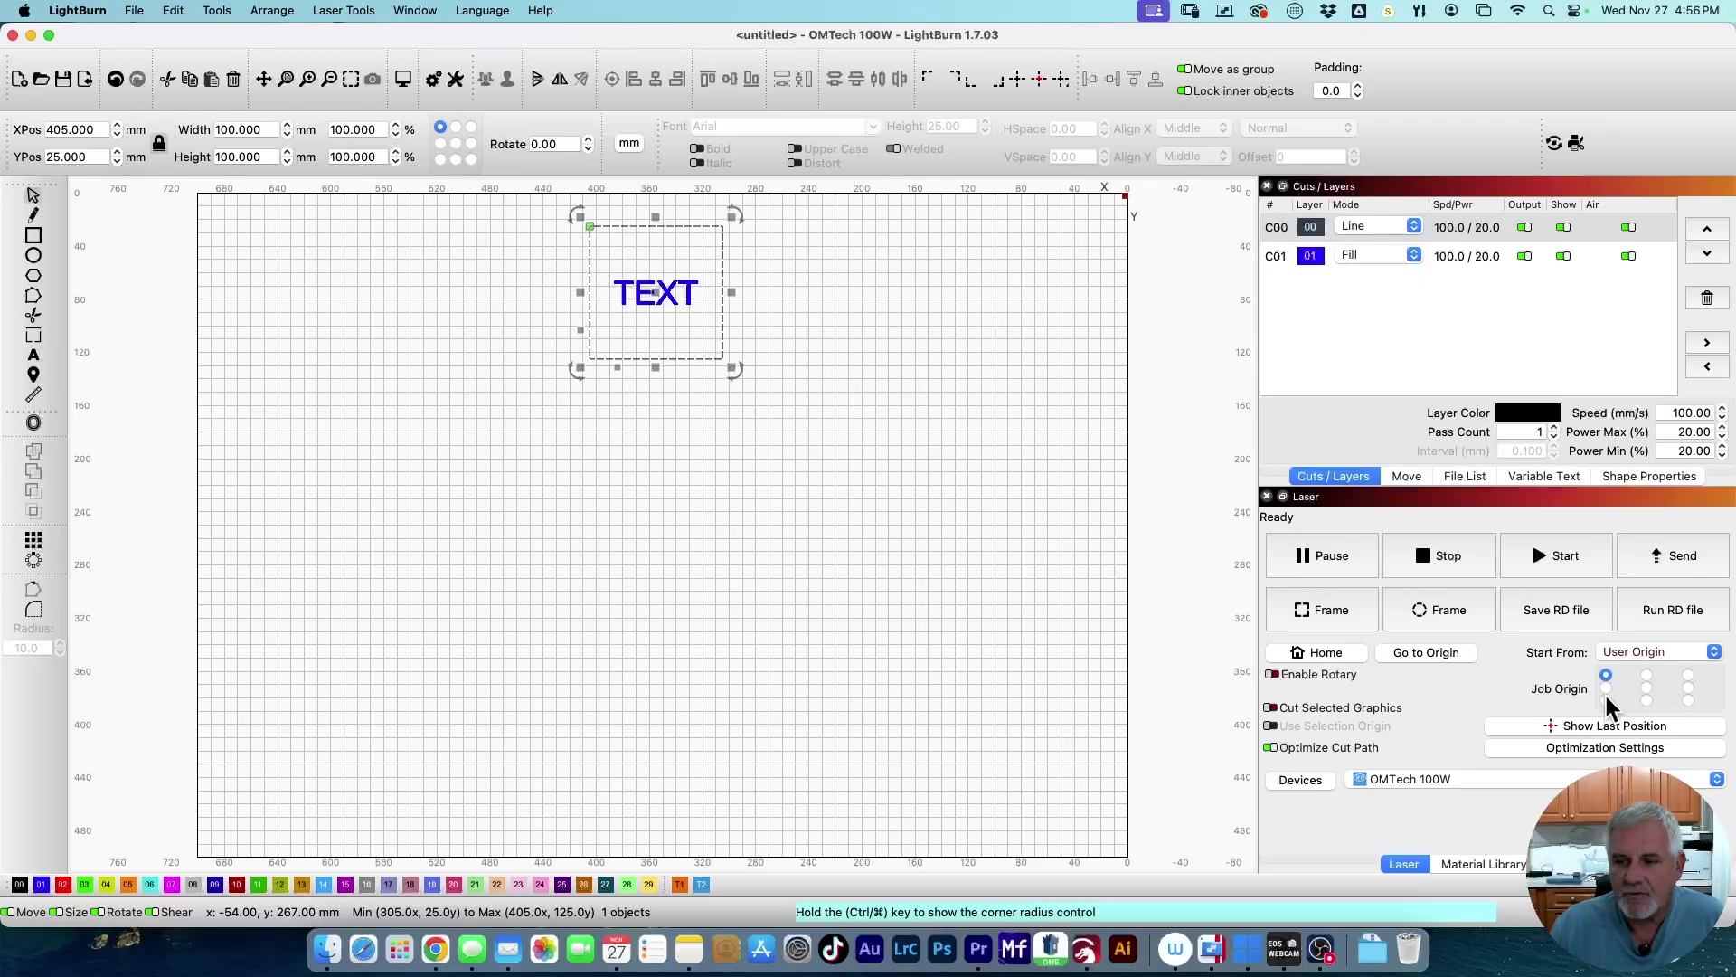
click(1606, 688)
click(1646, 689)
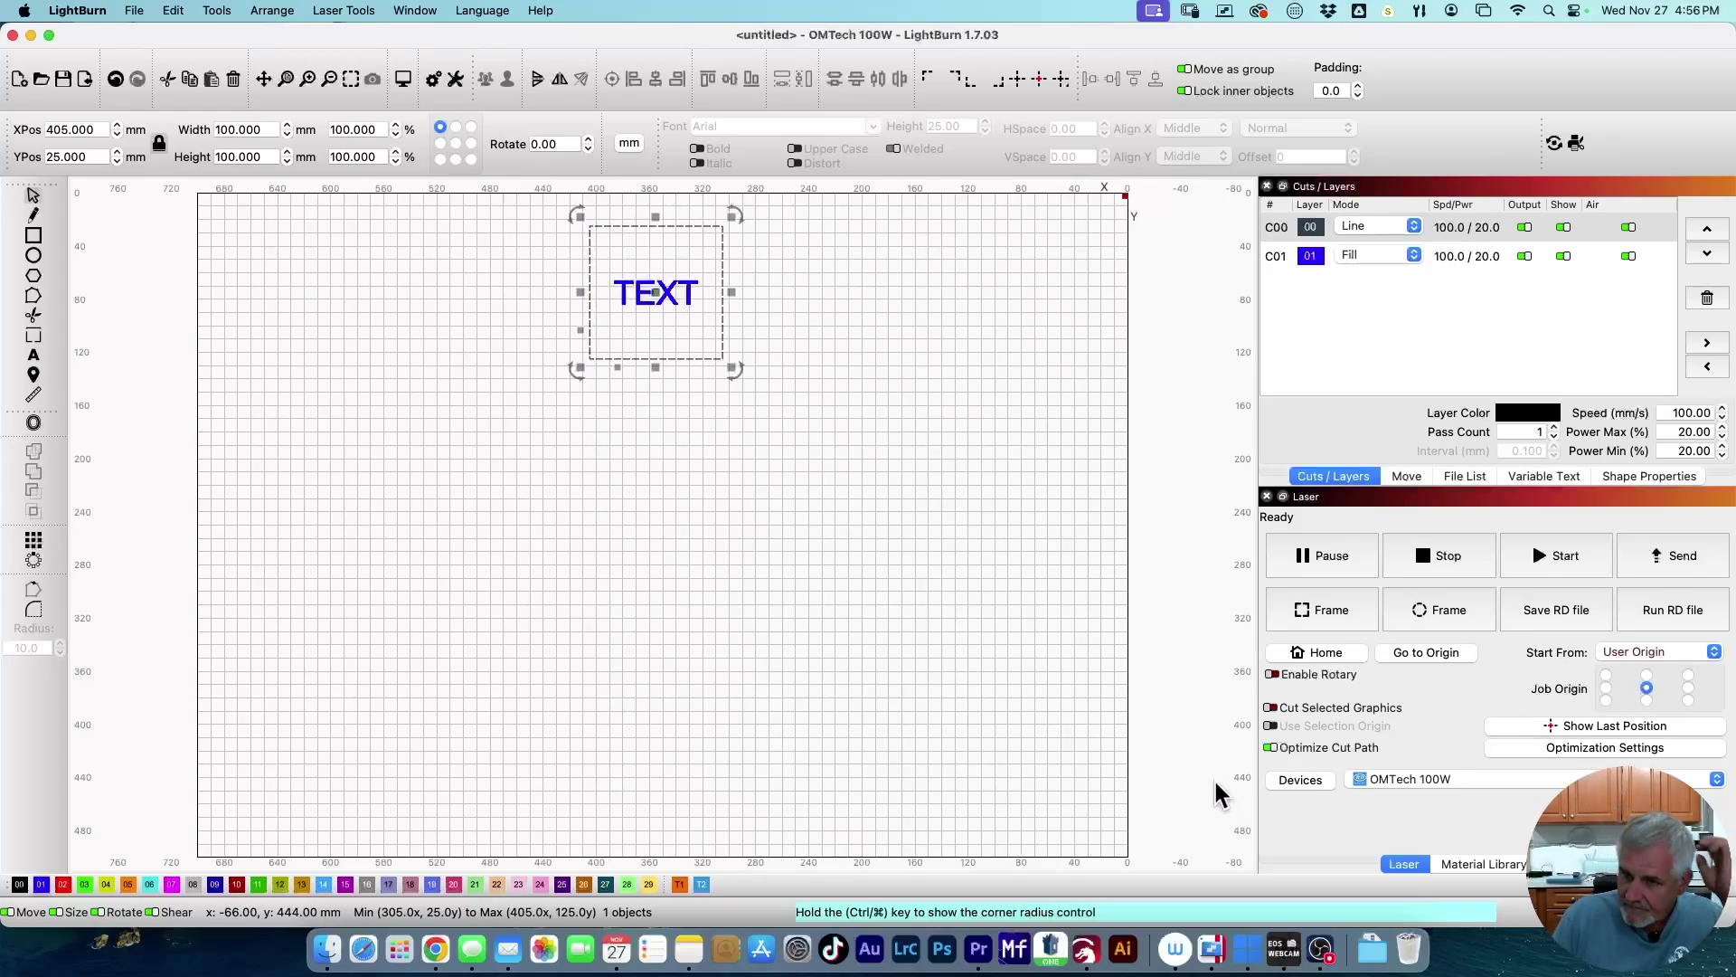
Step: Set the laser job to start from Absolute Coords
click(1712, 652)
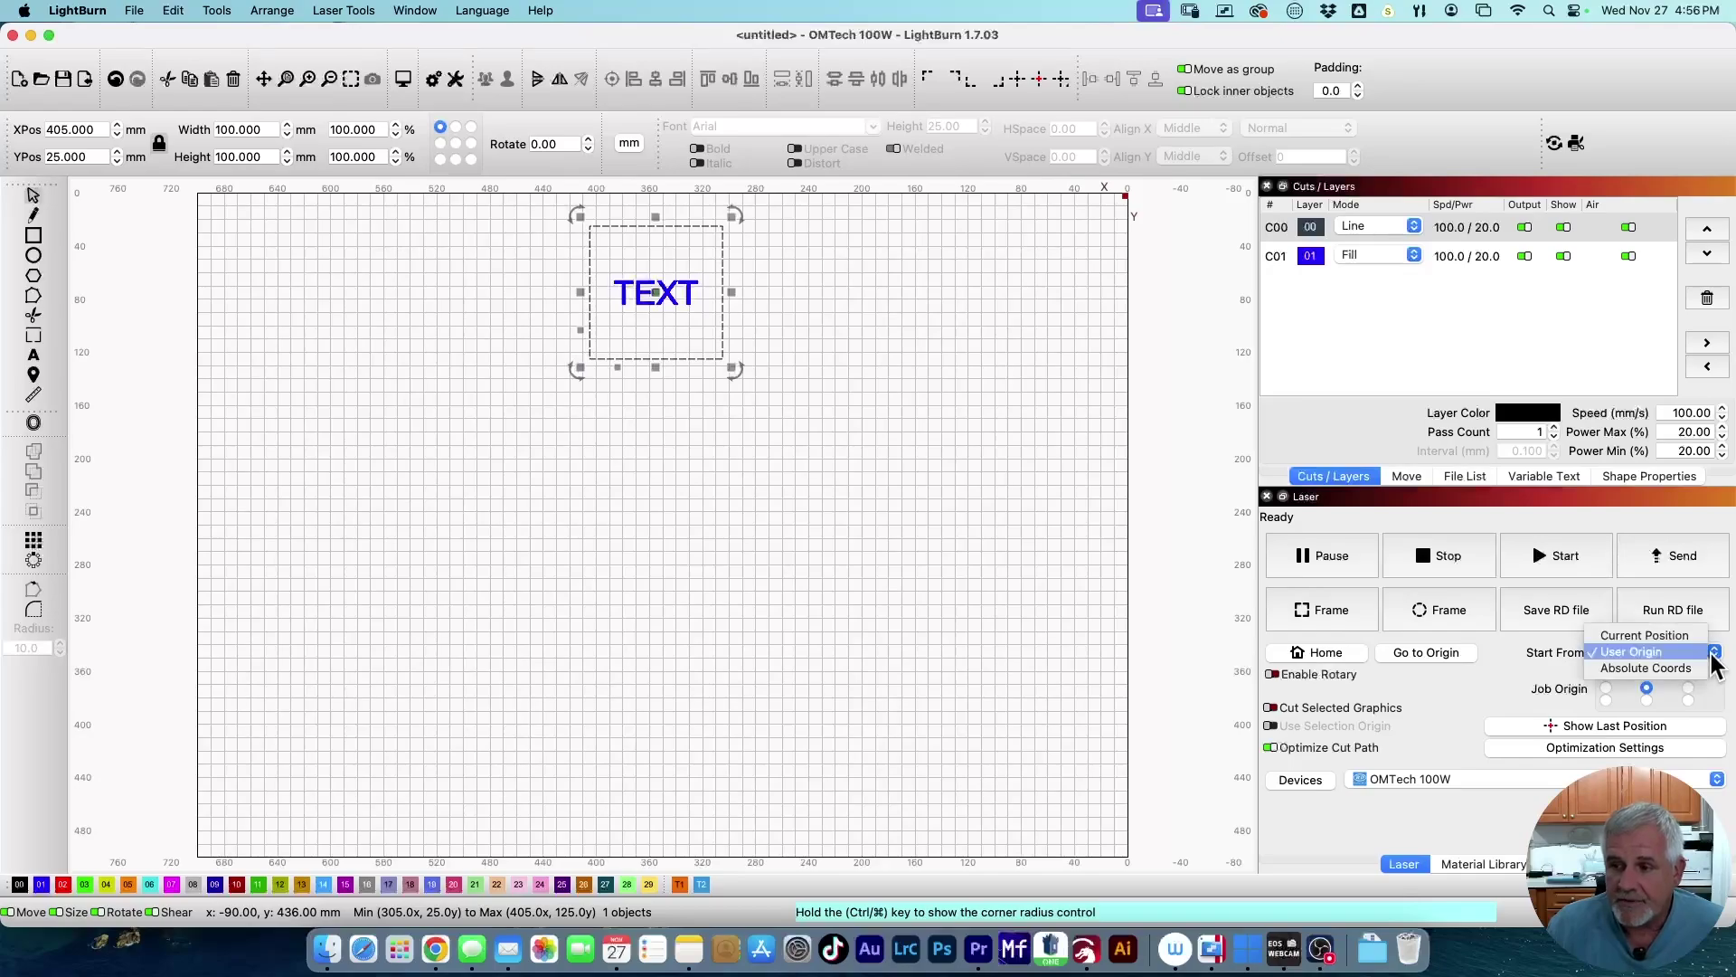
click(1685, 669)
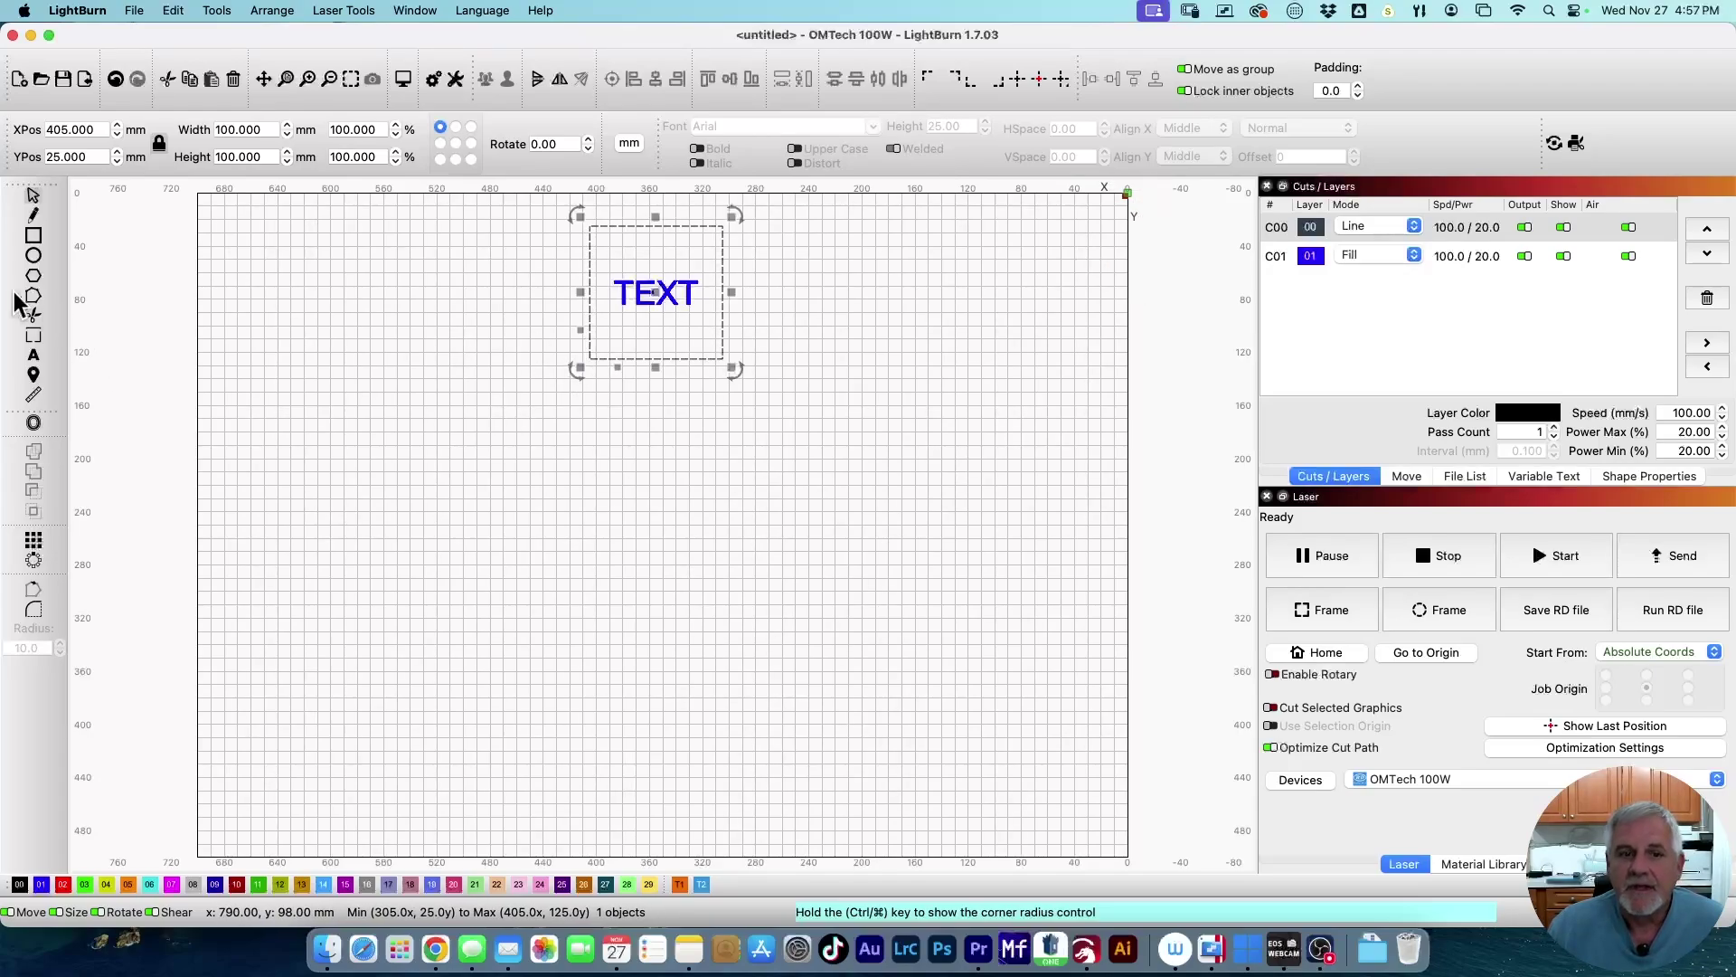
Step: Draw a filled ellipse about 133 mm wide and 92 mm high below the square
click(38, 257)
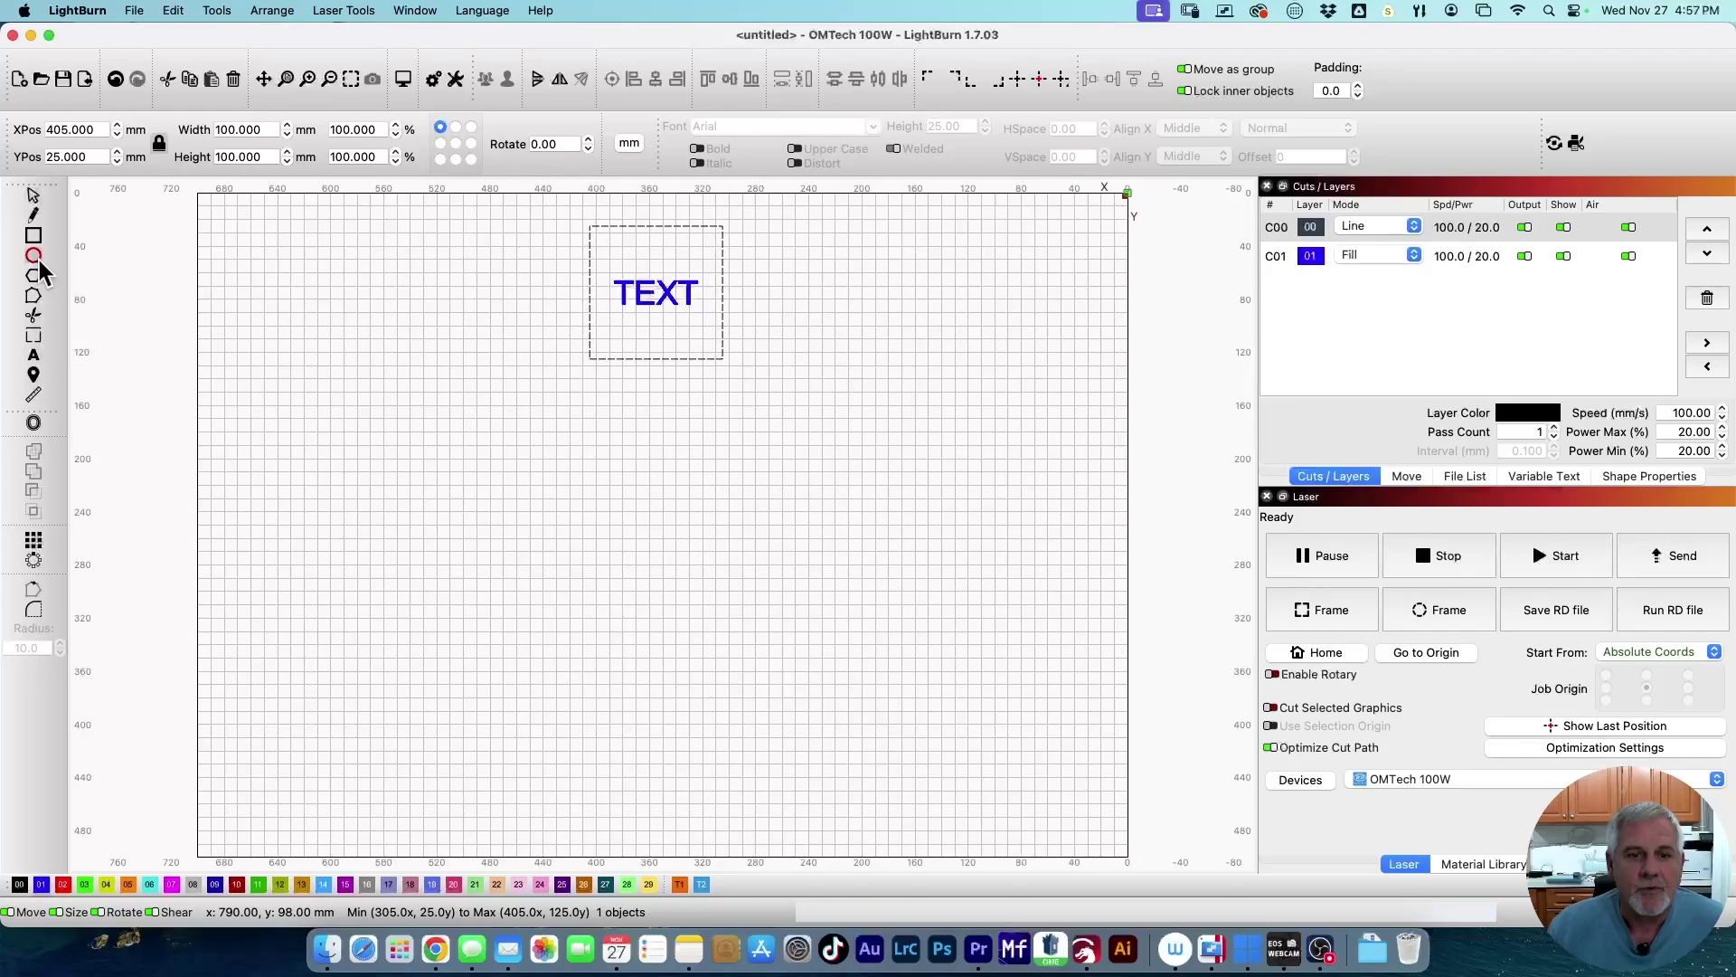
drag(663, 467, 843, 590)
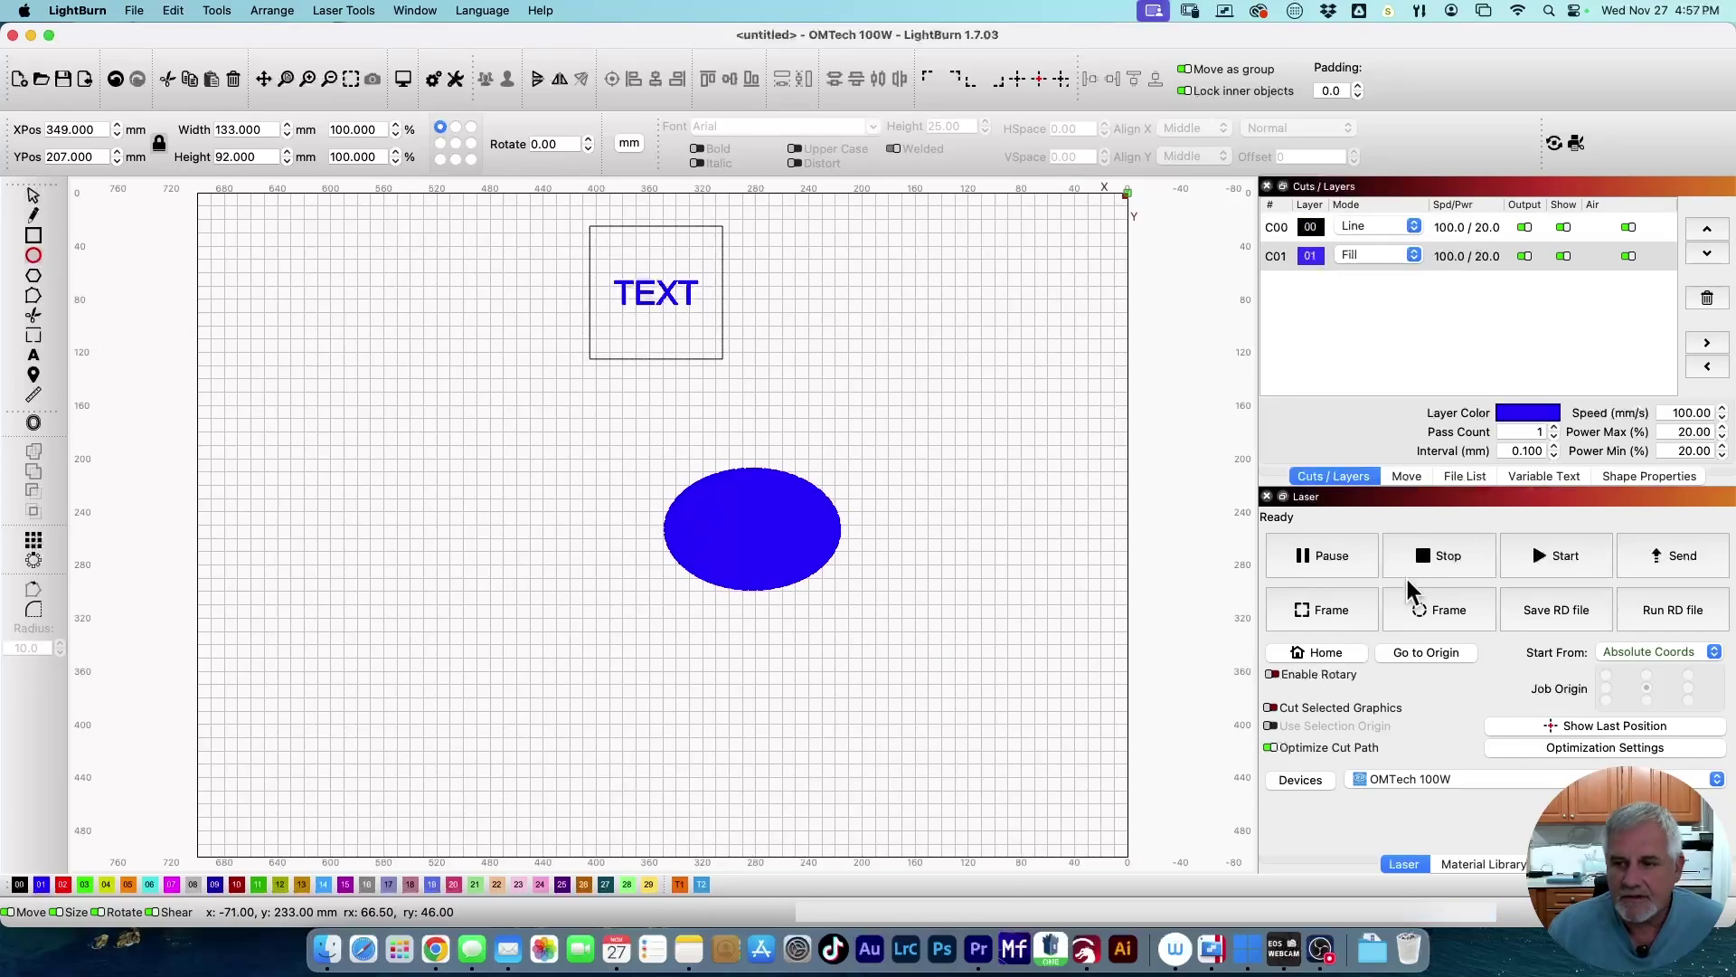
Step: Set the job to start from User Origin and try the job origin at the lower-right, upper-left and upper-right corners
click(1695, 652)
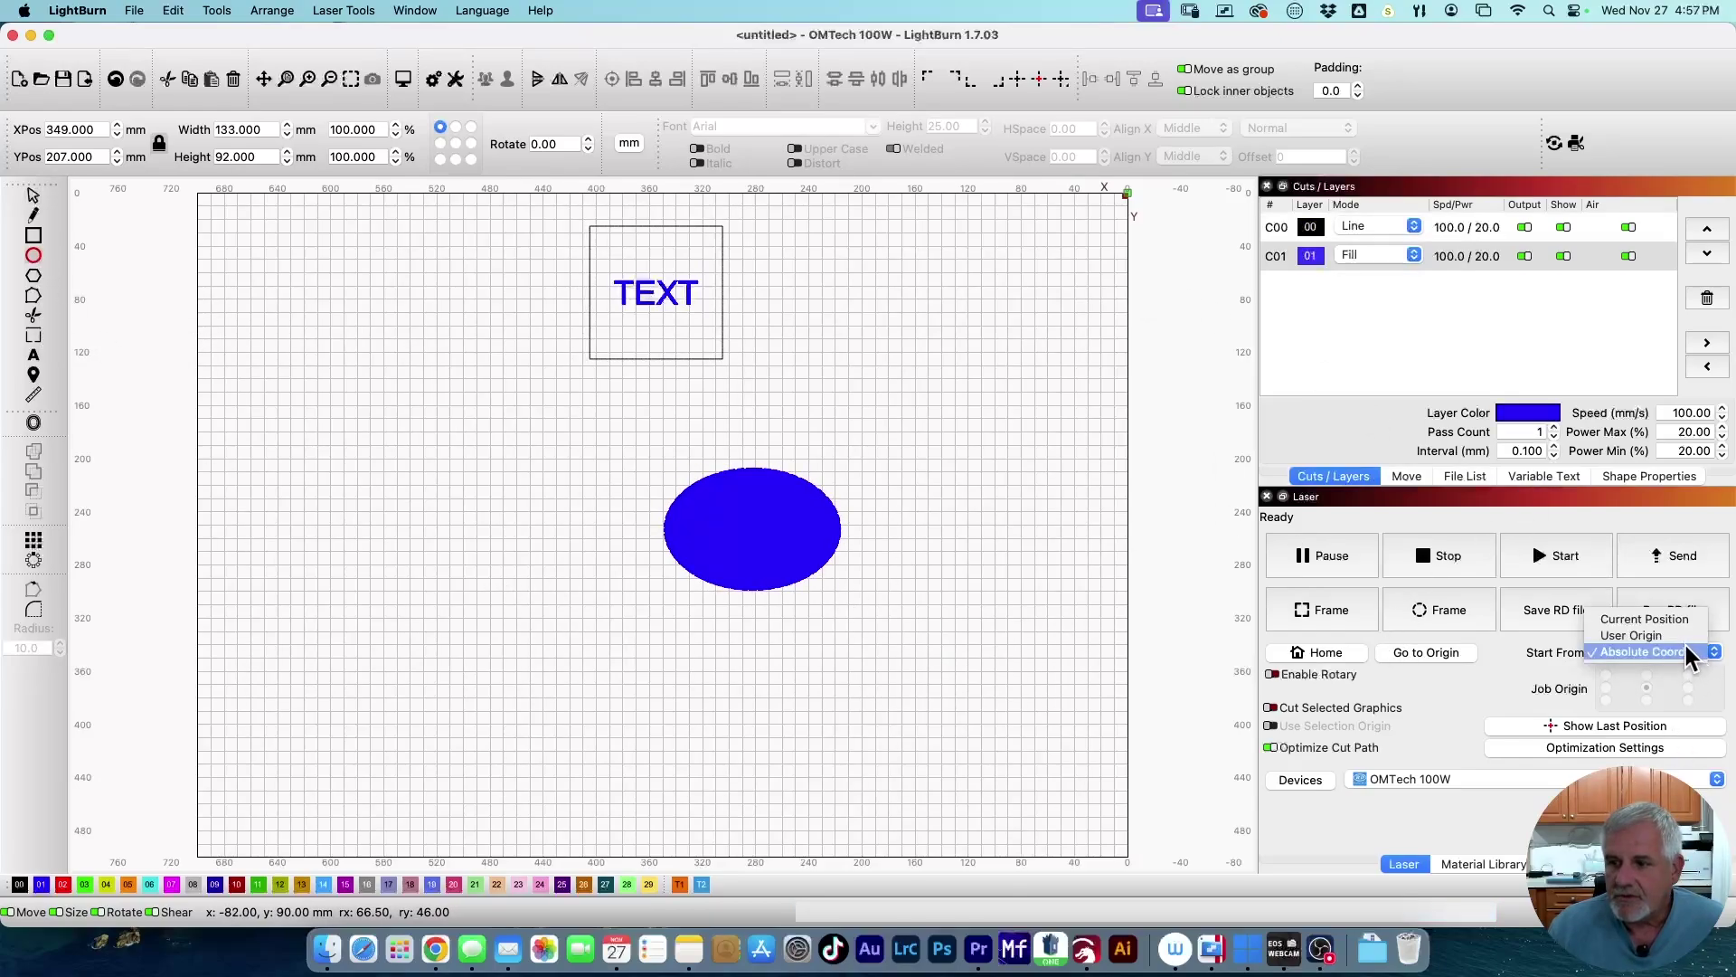
click(1680, 635)
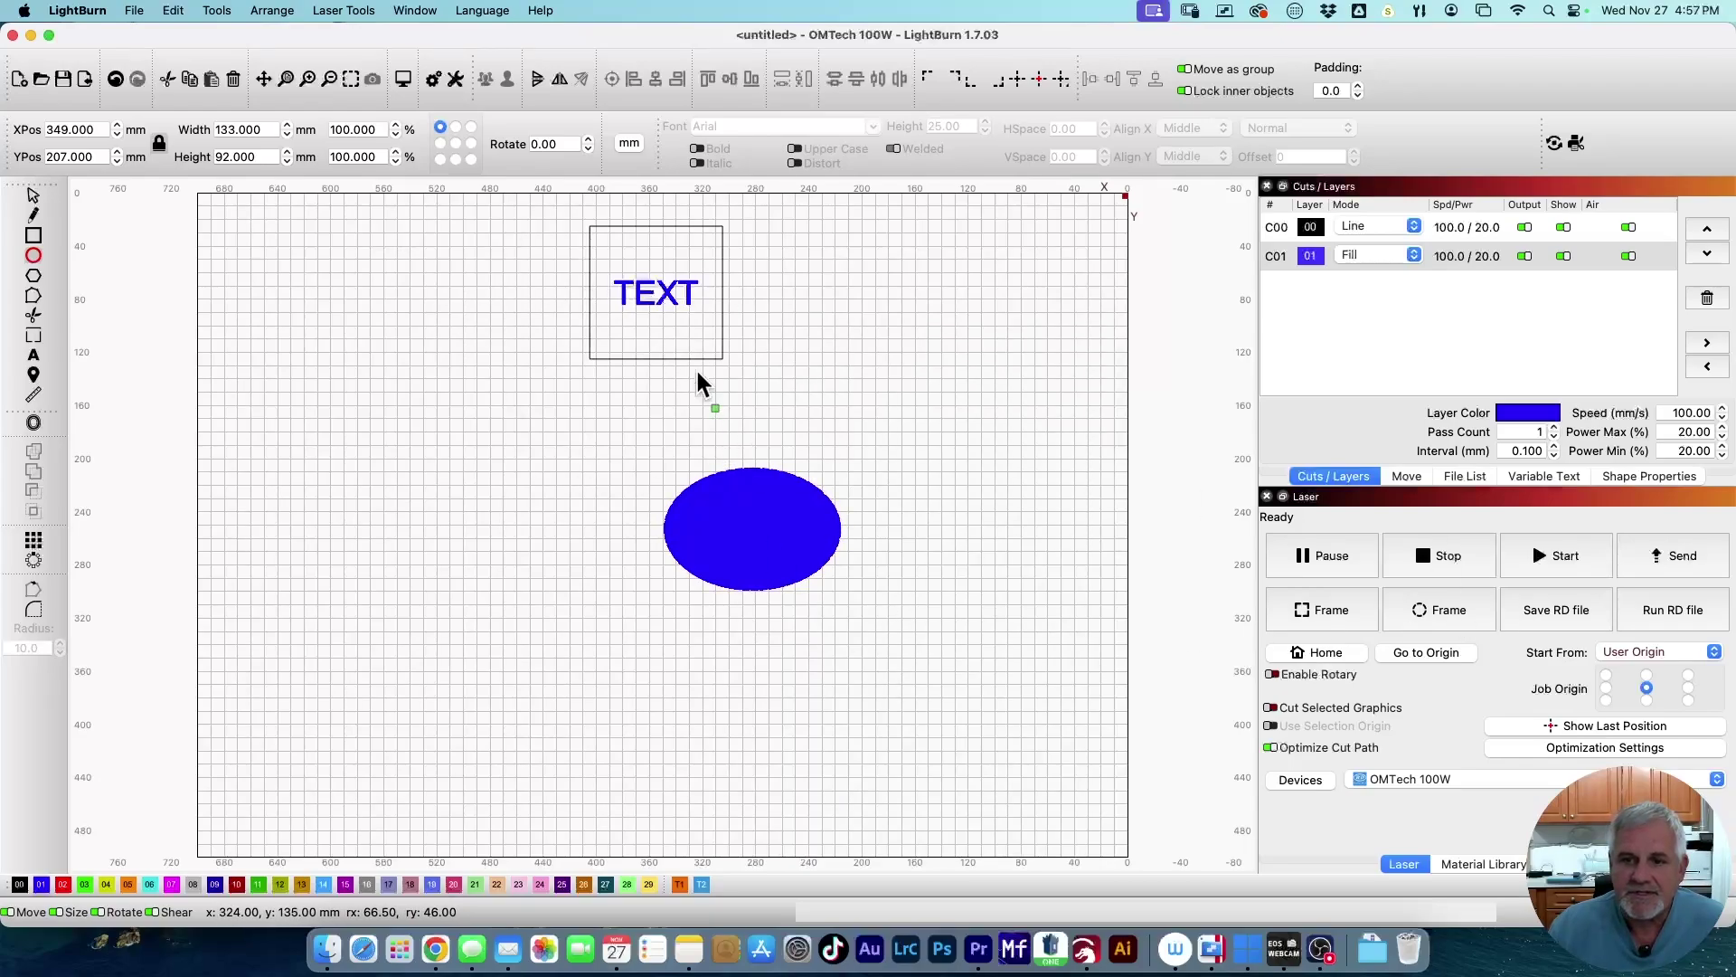
click(1687, 699)
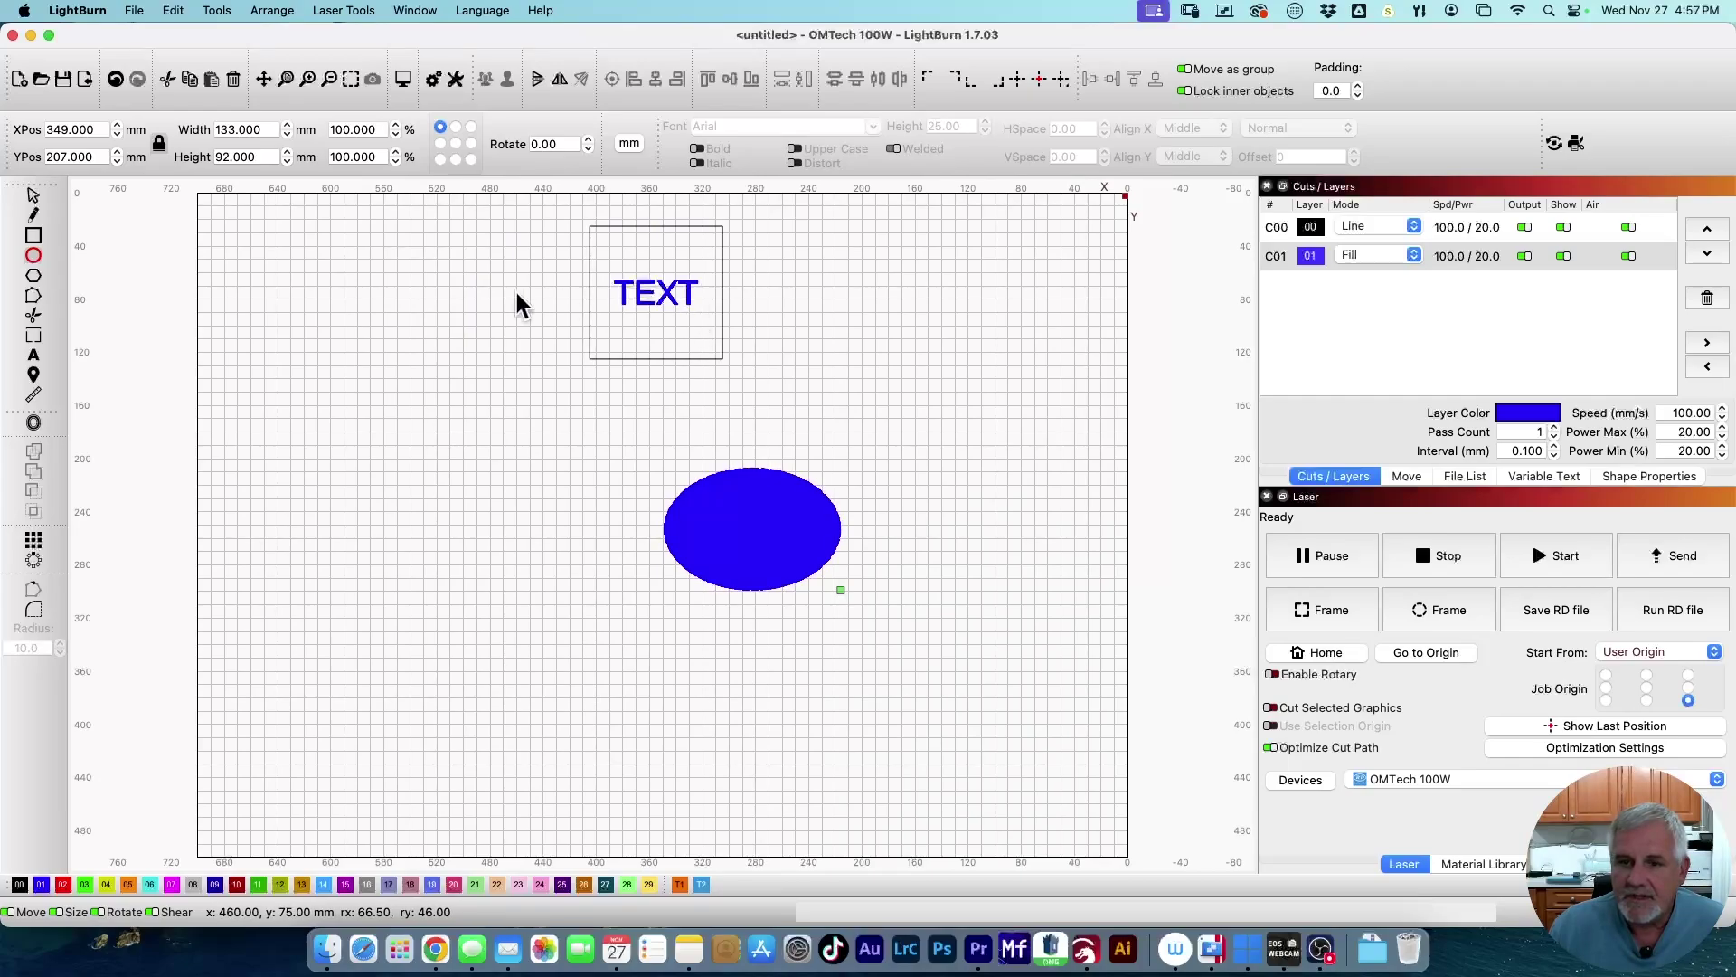
click(1607, 675)
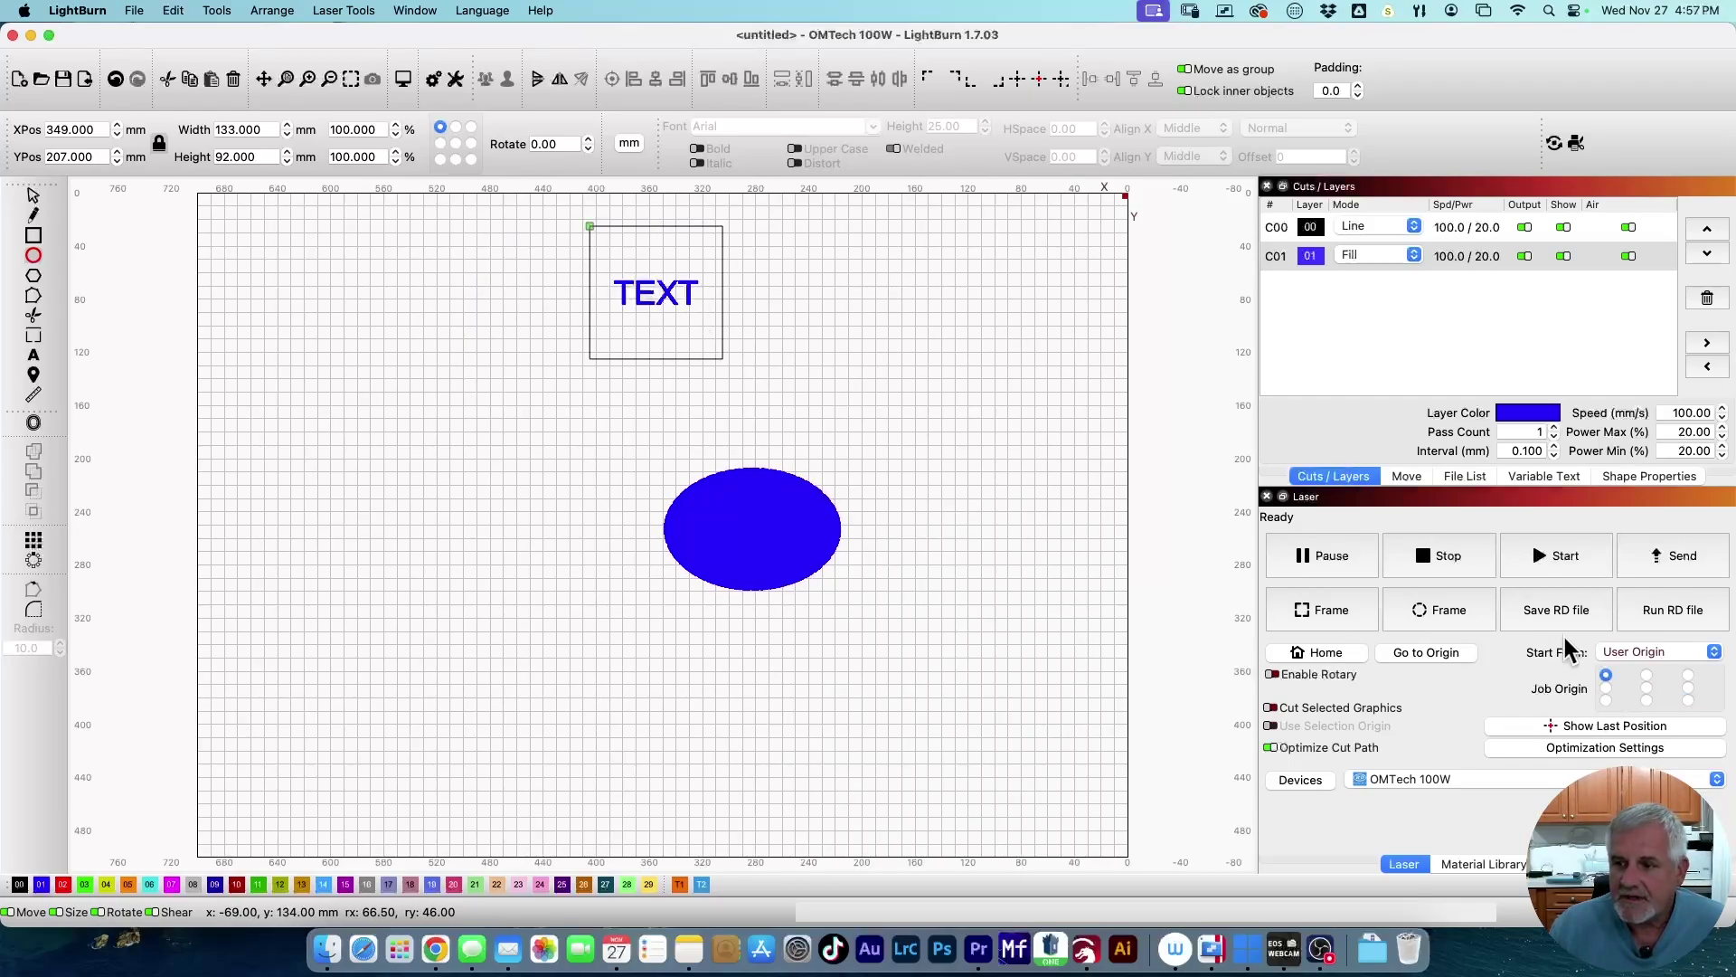
click(1687, 676)
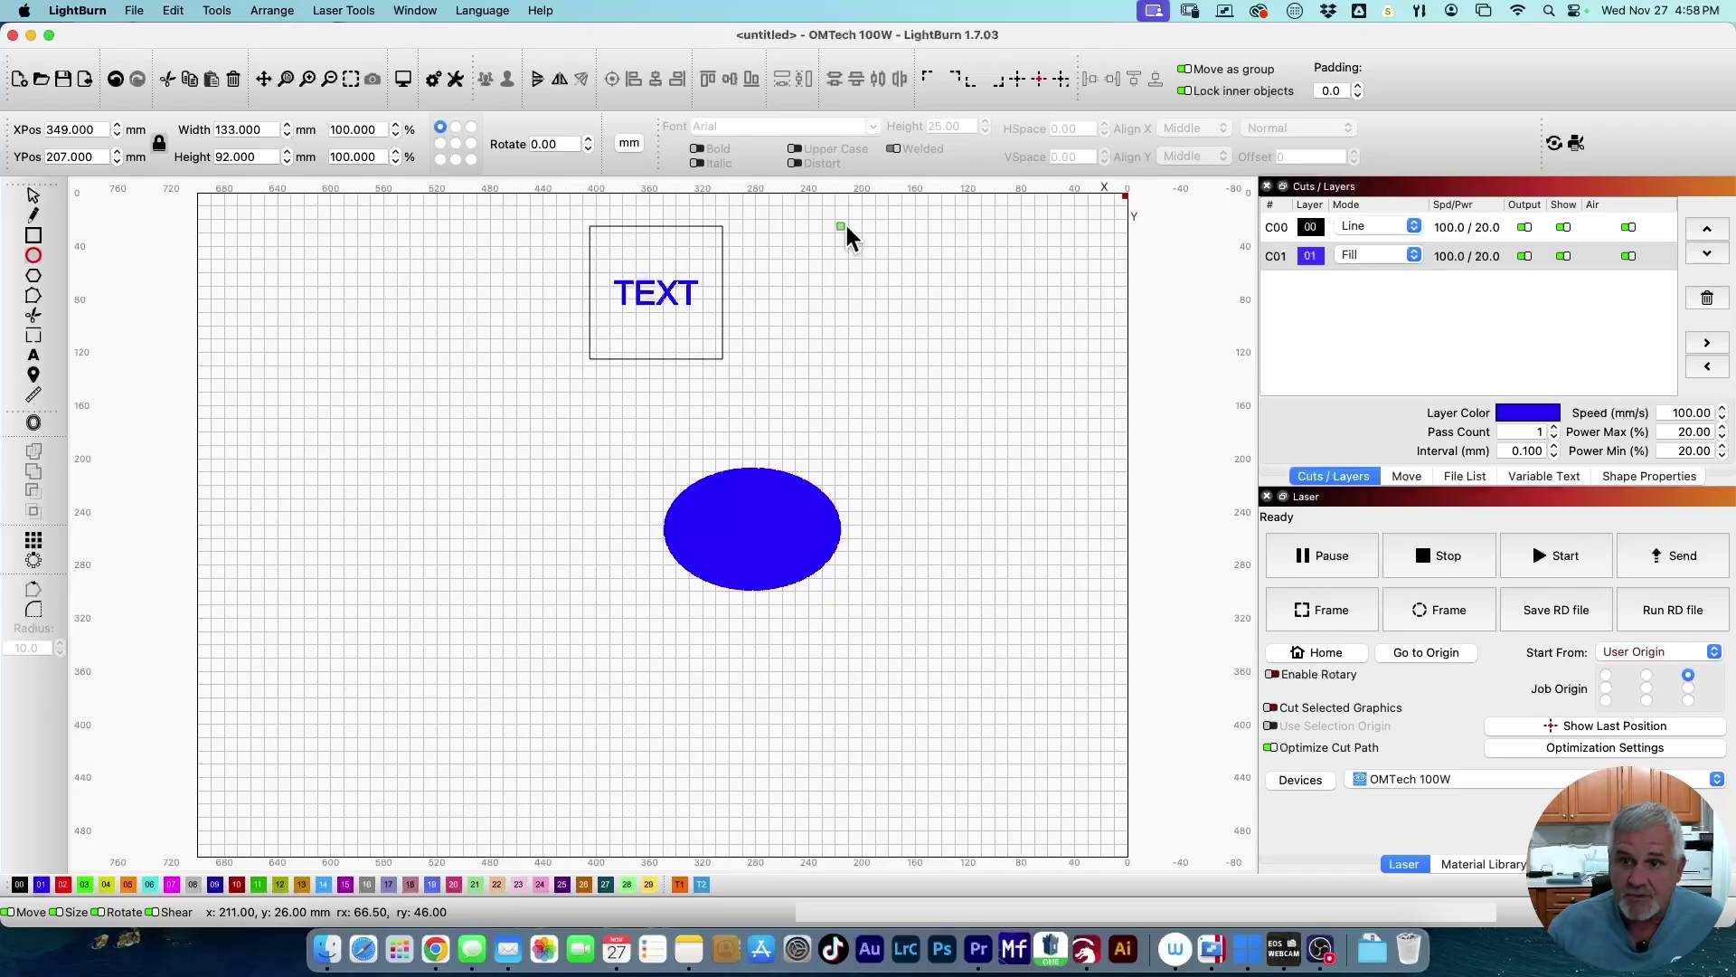
Step: Enable Cut Selected Graphics and Use Selection Origin, and try the job origin at the ellipse's upper-left, lower-left and lower-right corners
click(1271, 708)
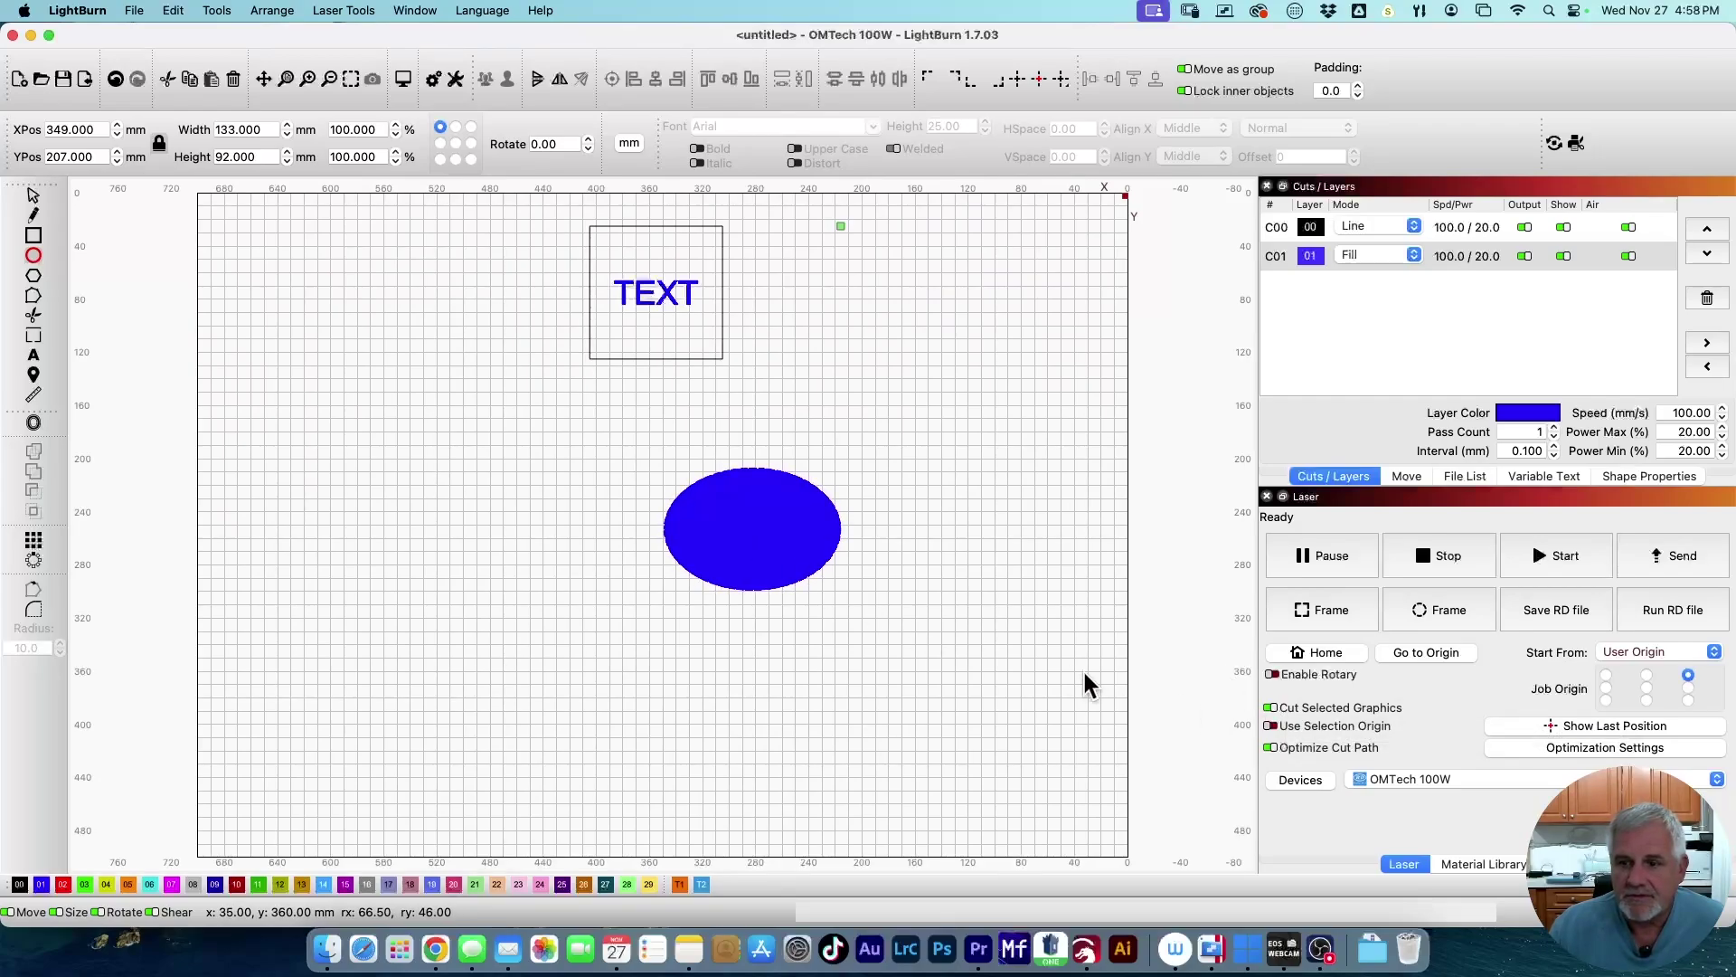
click(1271, 728)
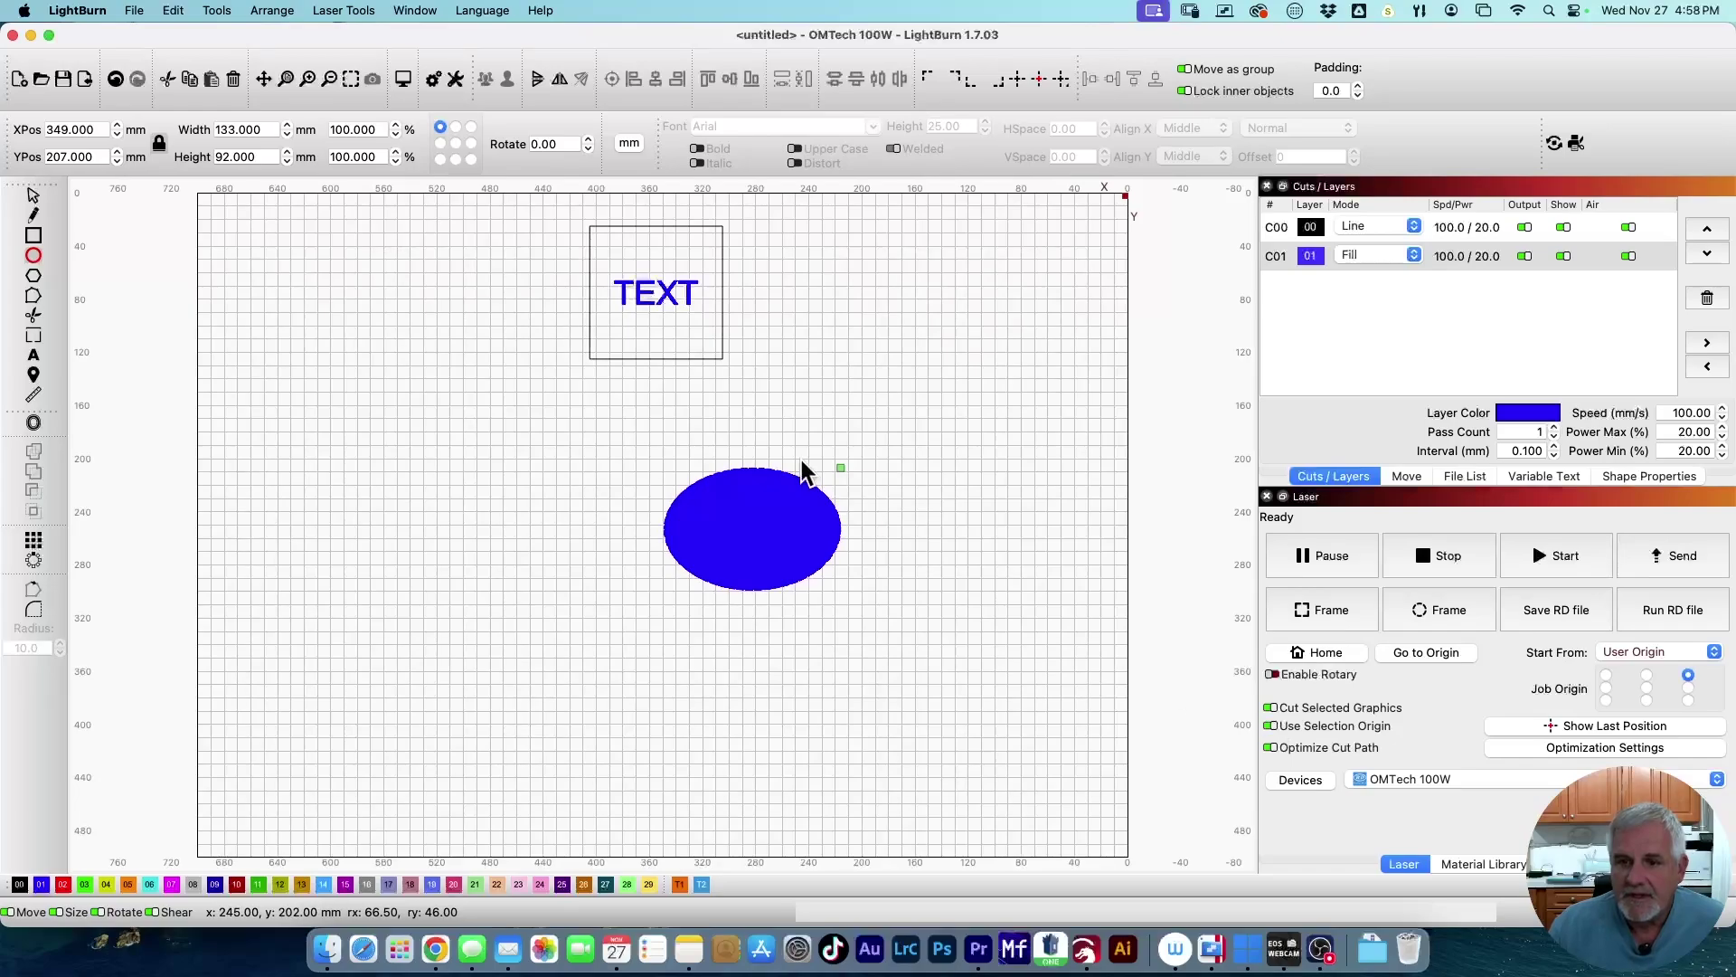
click(1606, 674)
click(1606, 700)
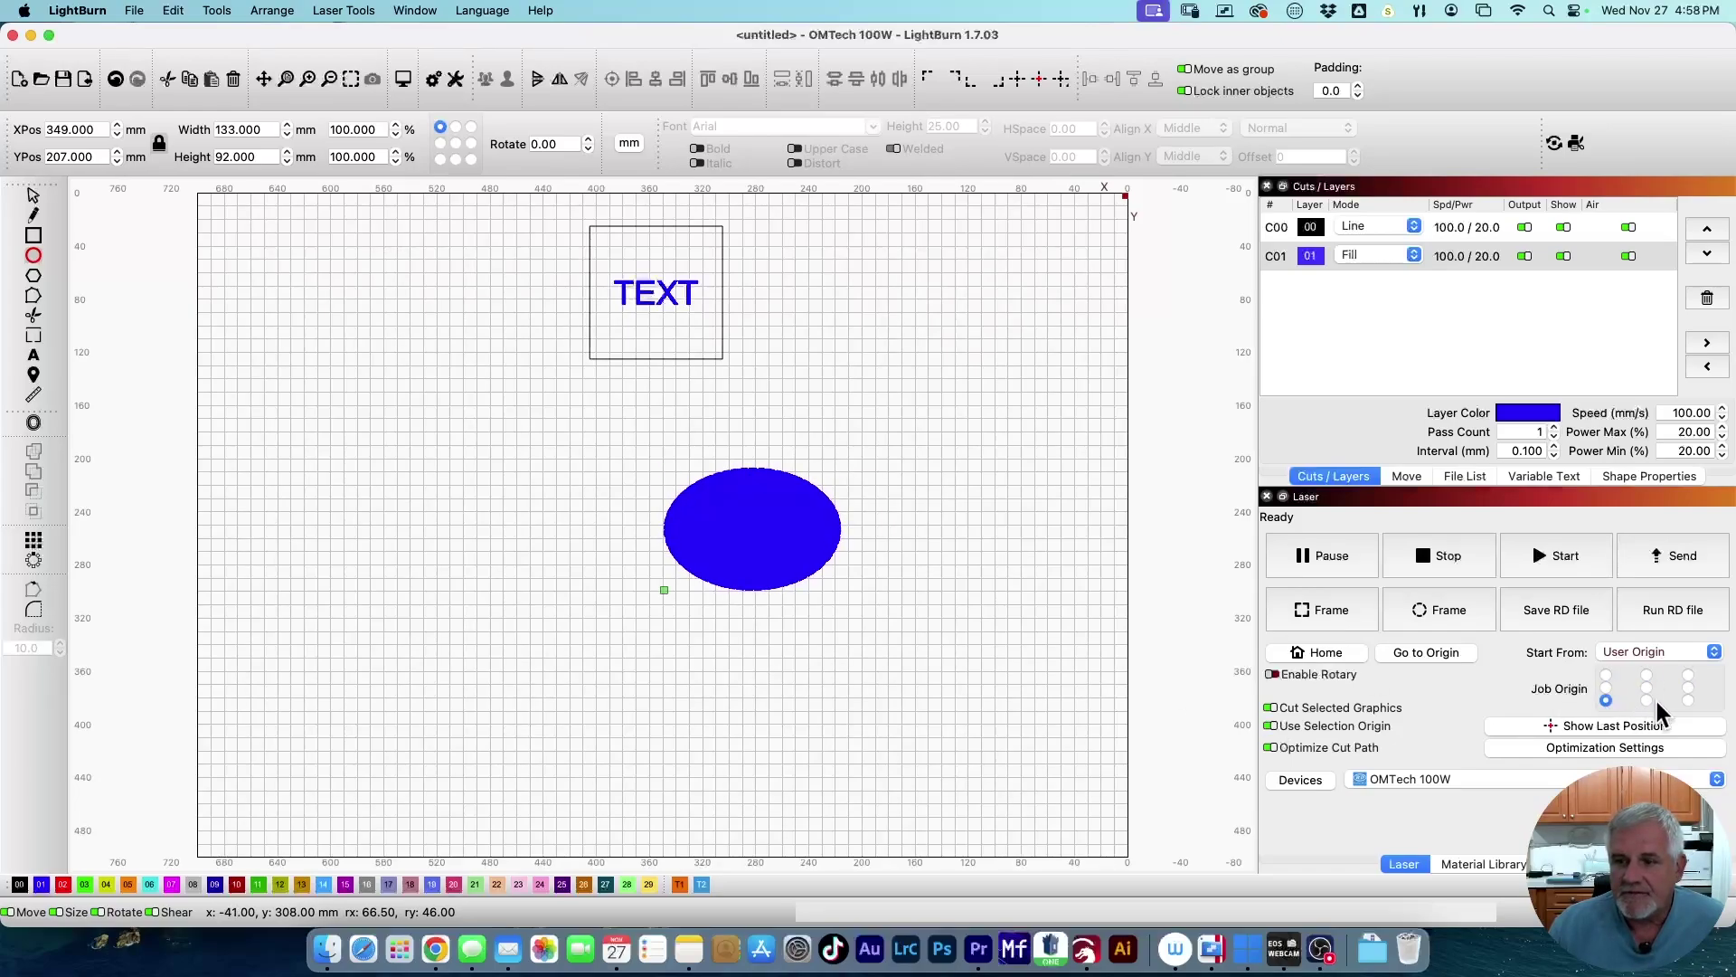
click(1687, 700)
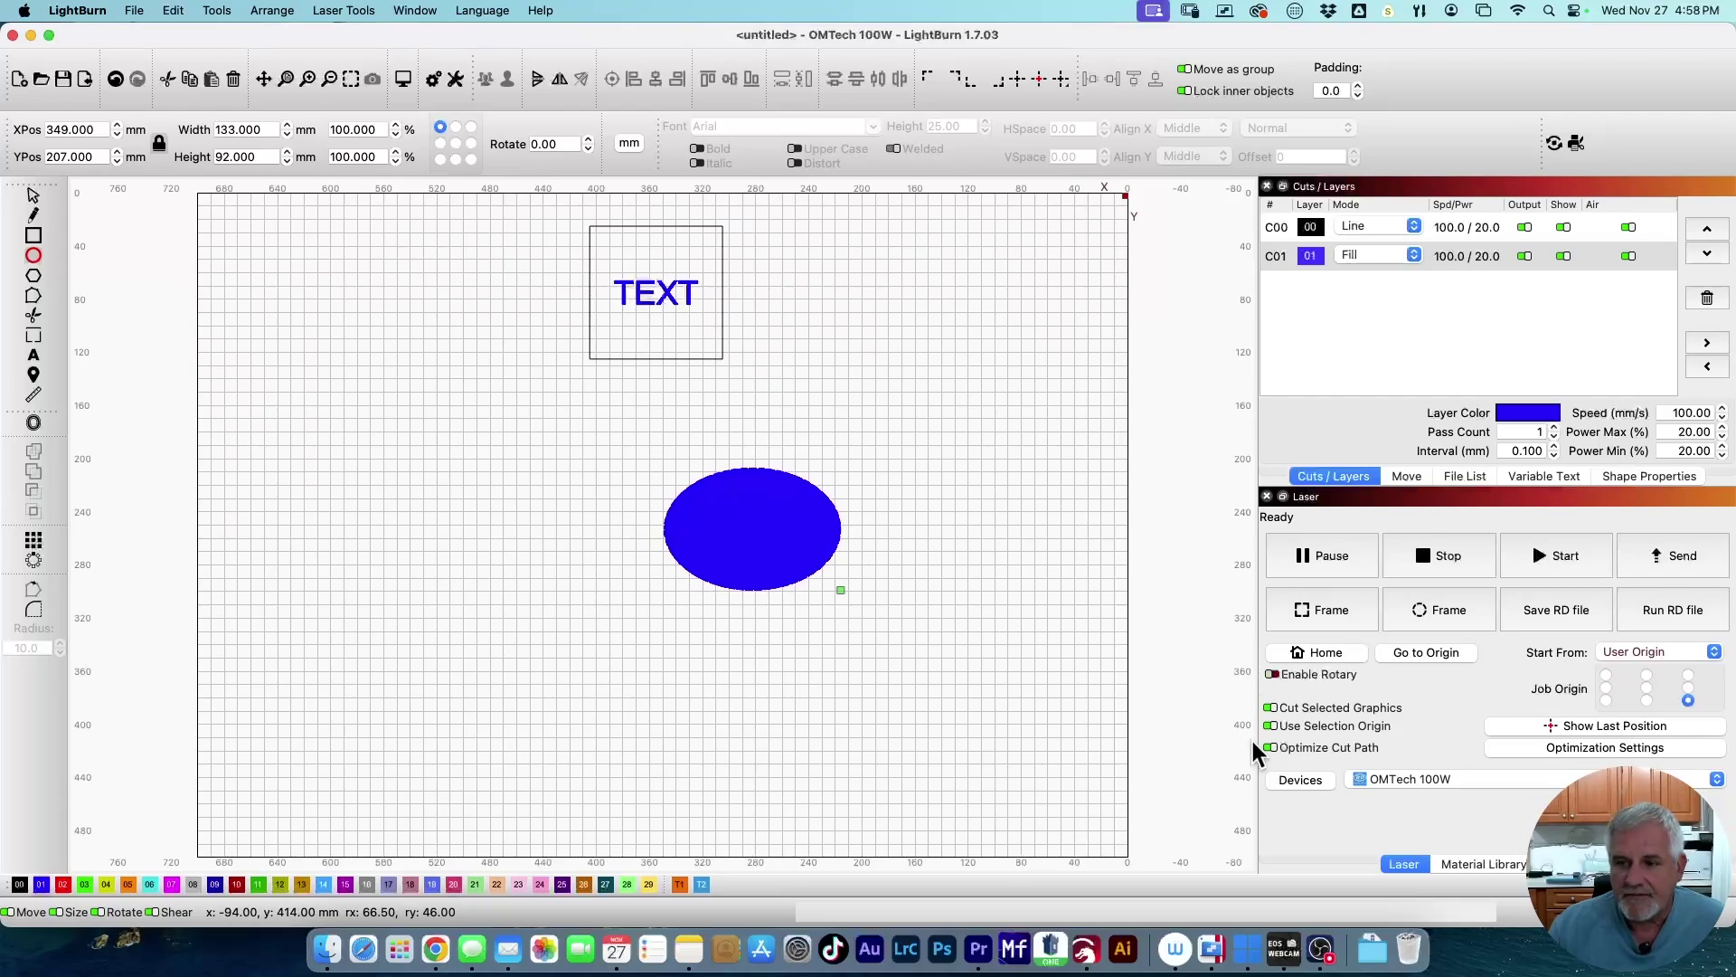
Step: Disable Cut Selected Graphics and set the job origin to the lower-left corner of the whole design
click(1271, 708)
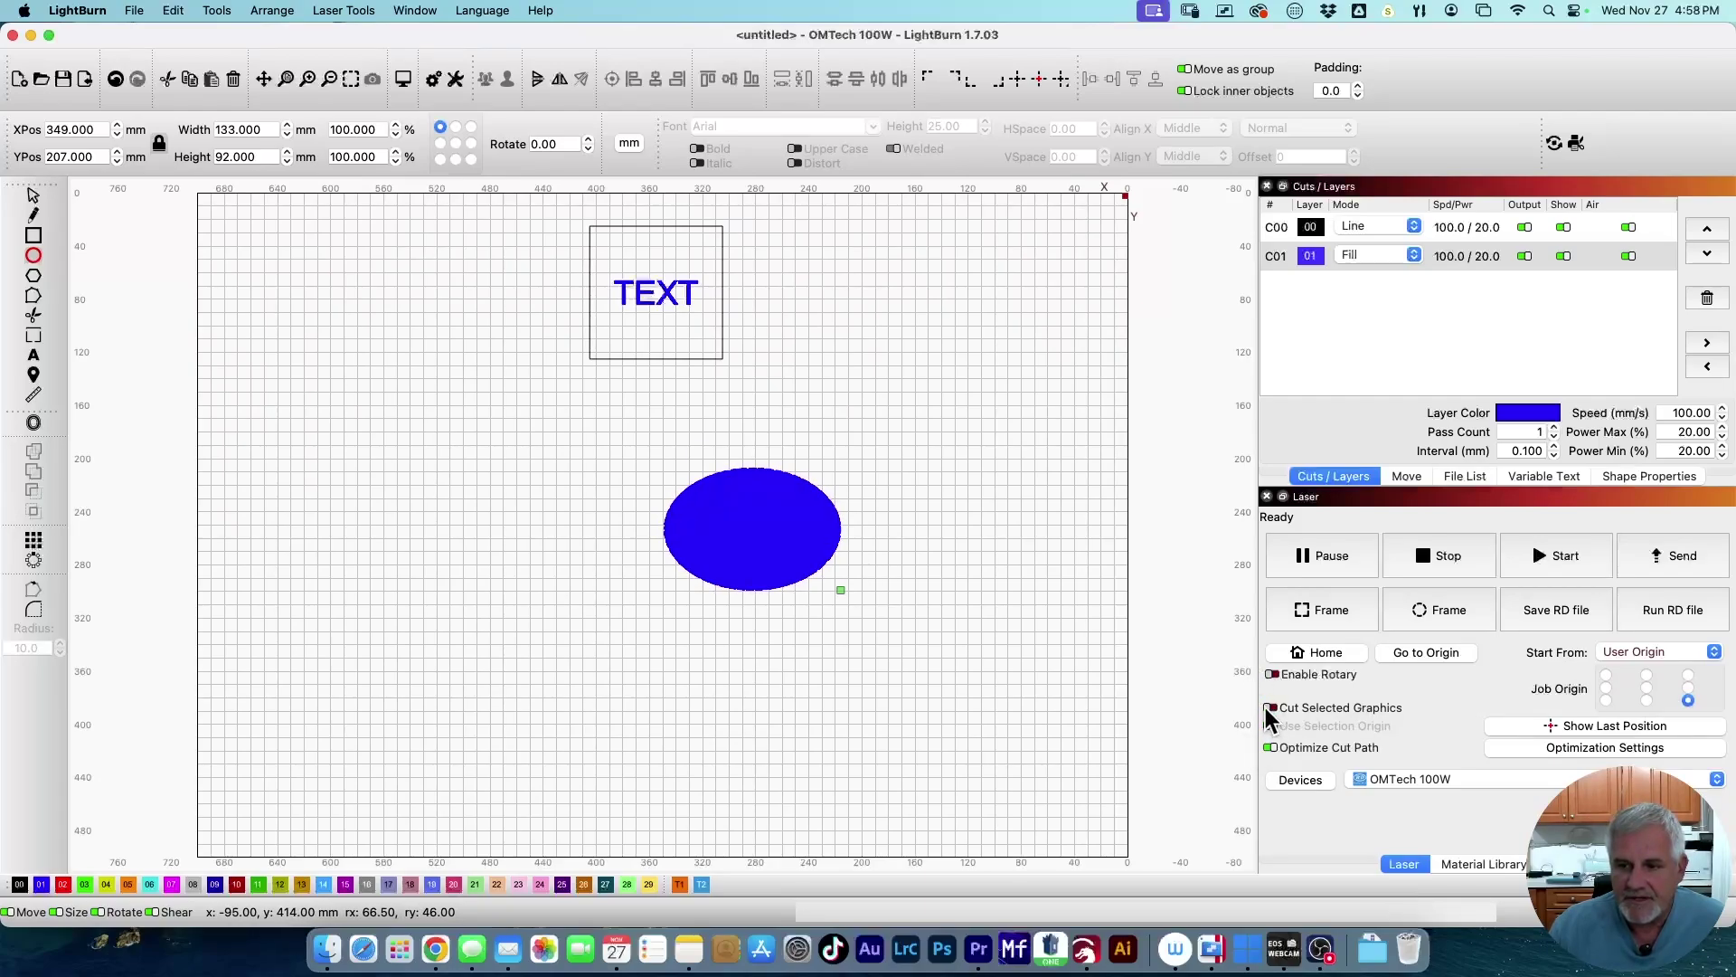
click(1606, 700)
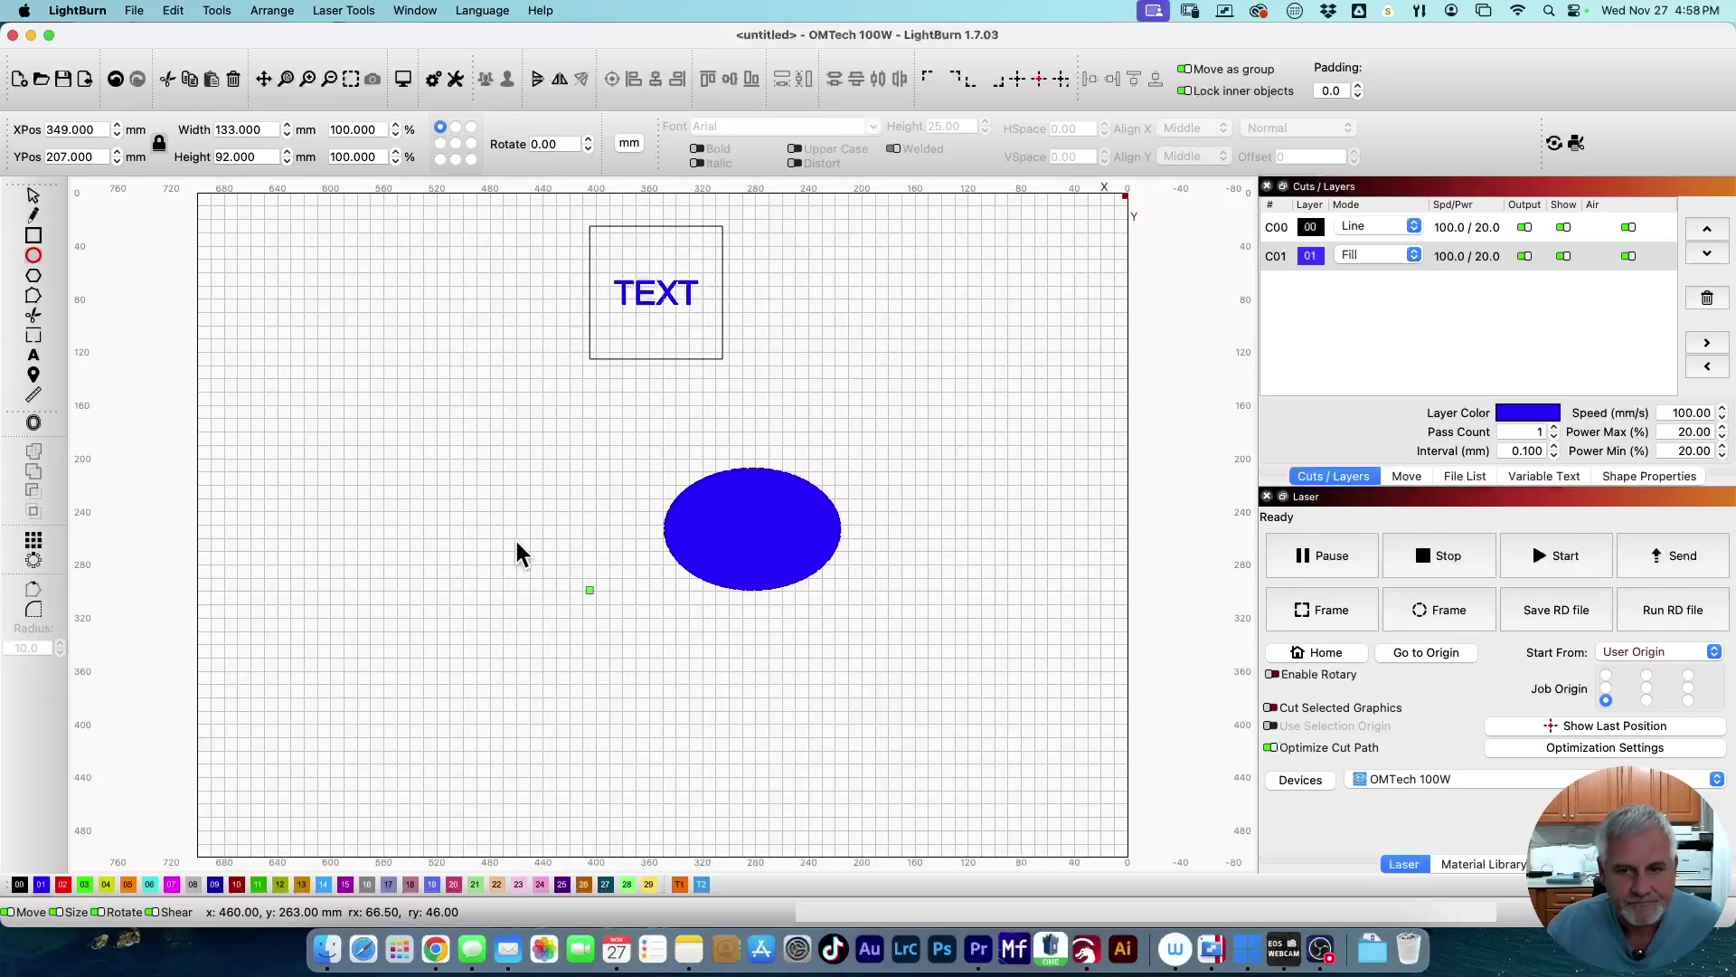
Step: Delete the filled ellipse below the square
click(31, 196)
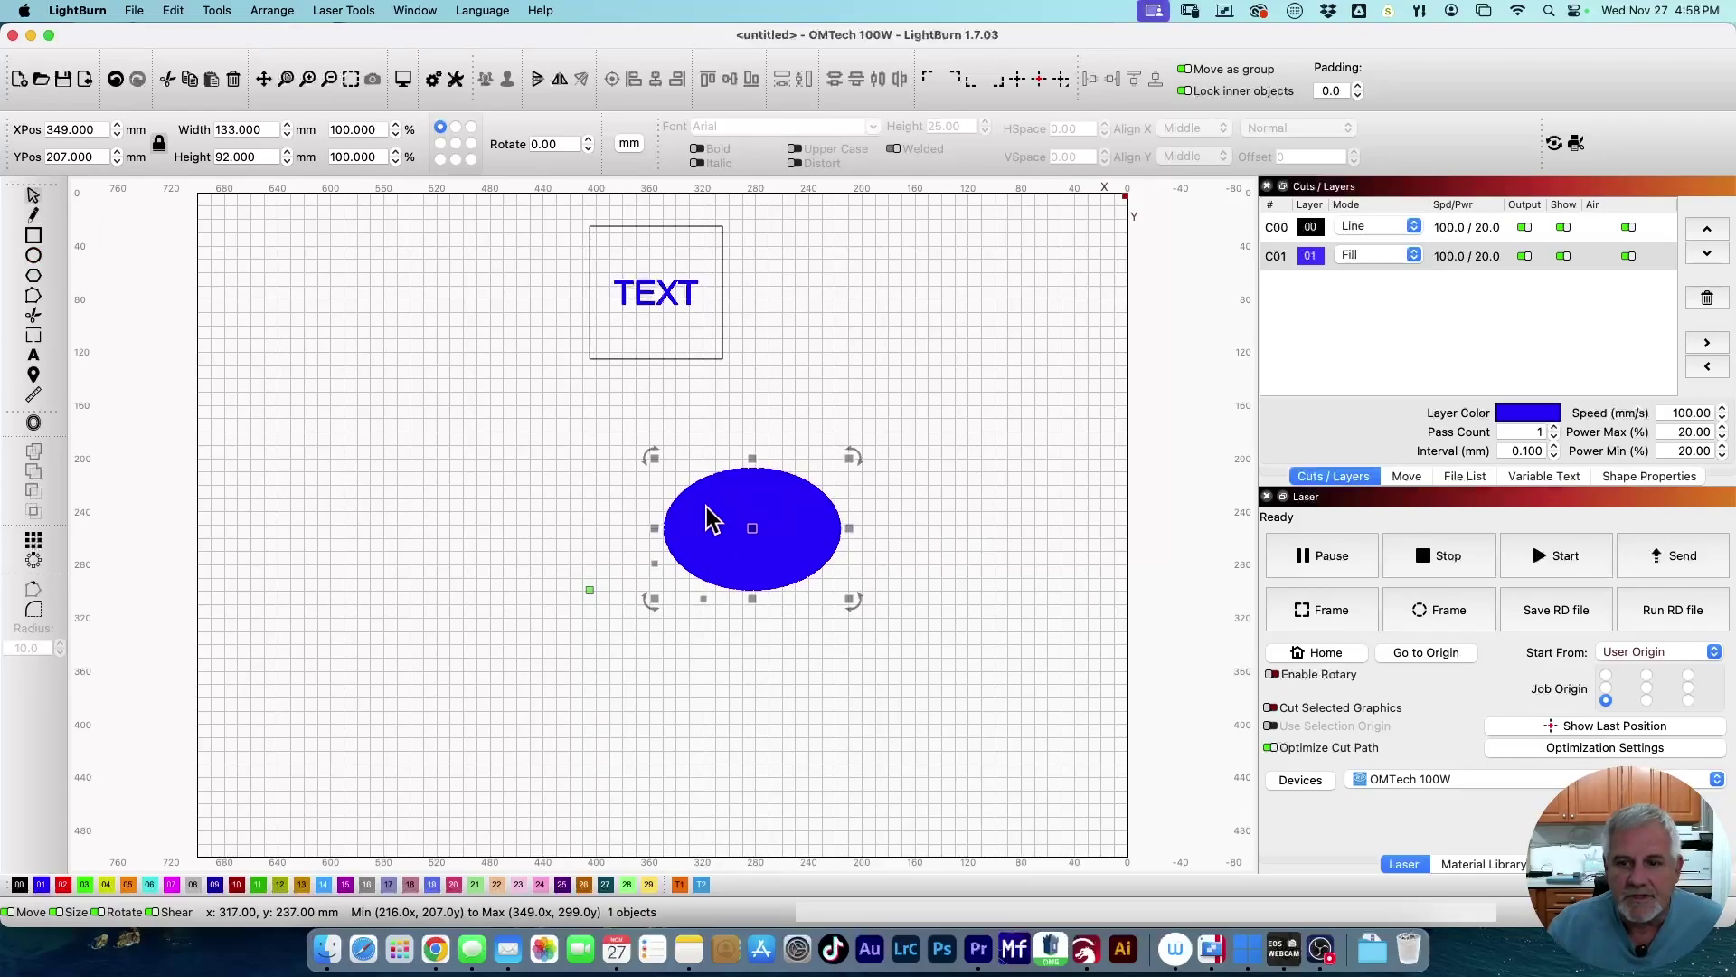
key(Delete)
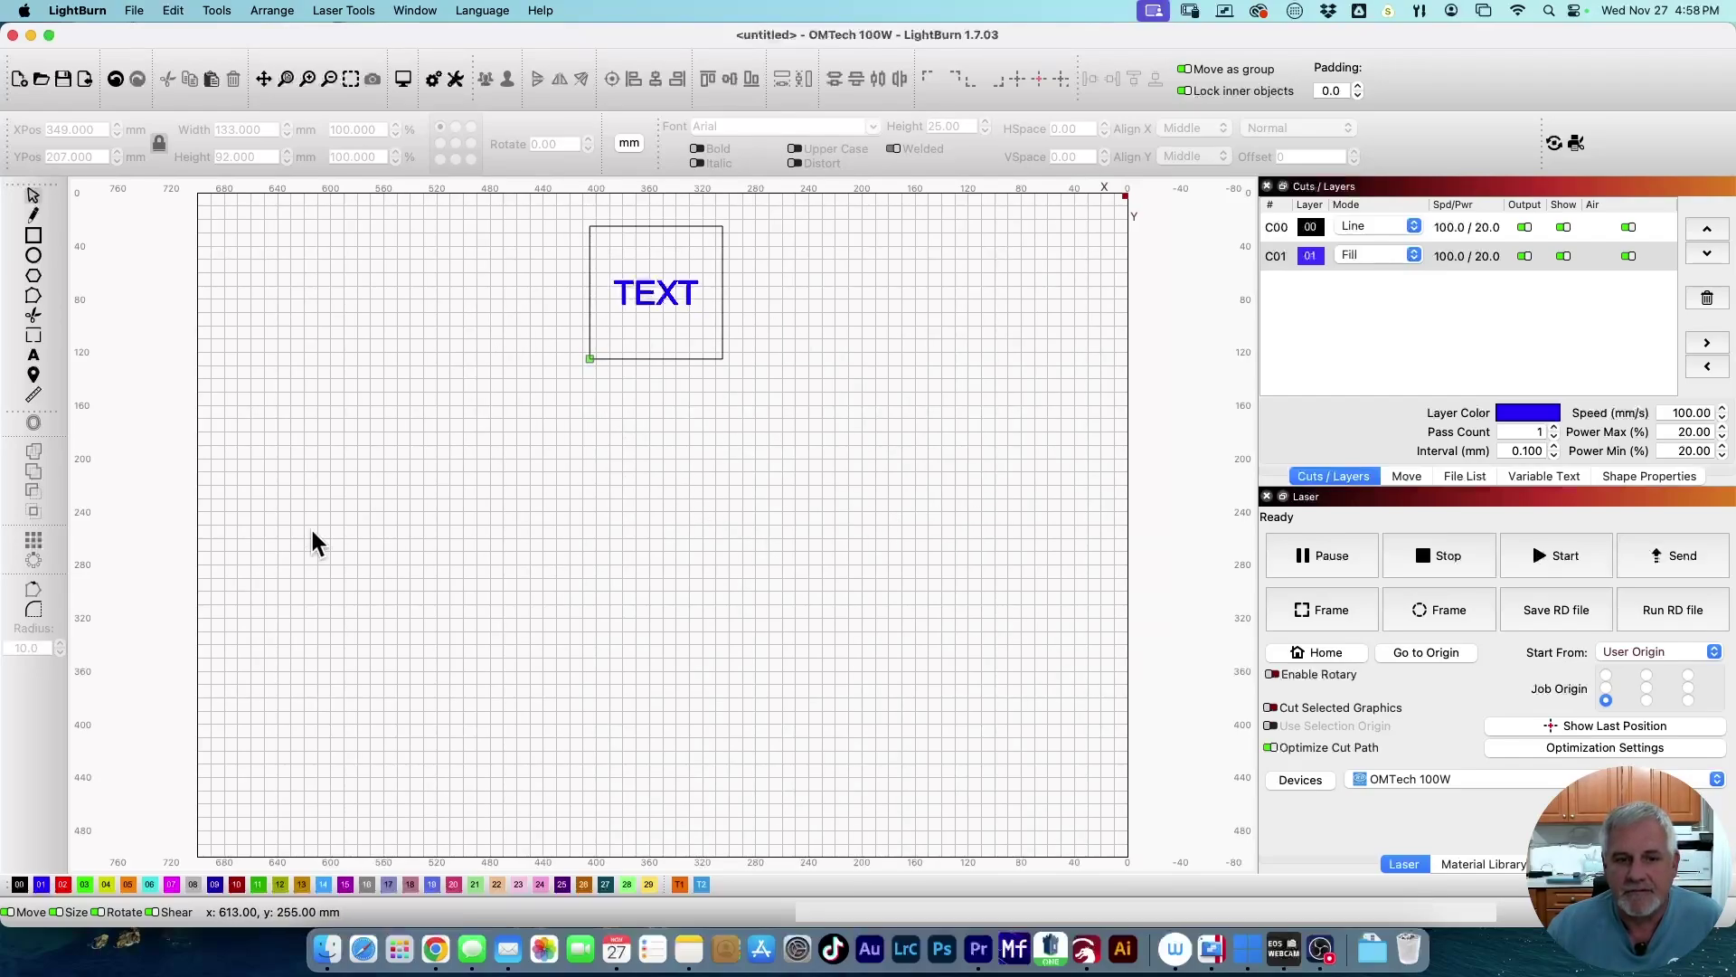
Step: Draw a filled hexagon about 93 mm wide and 104 mm high, and place it below the work area
click(34, 297)
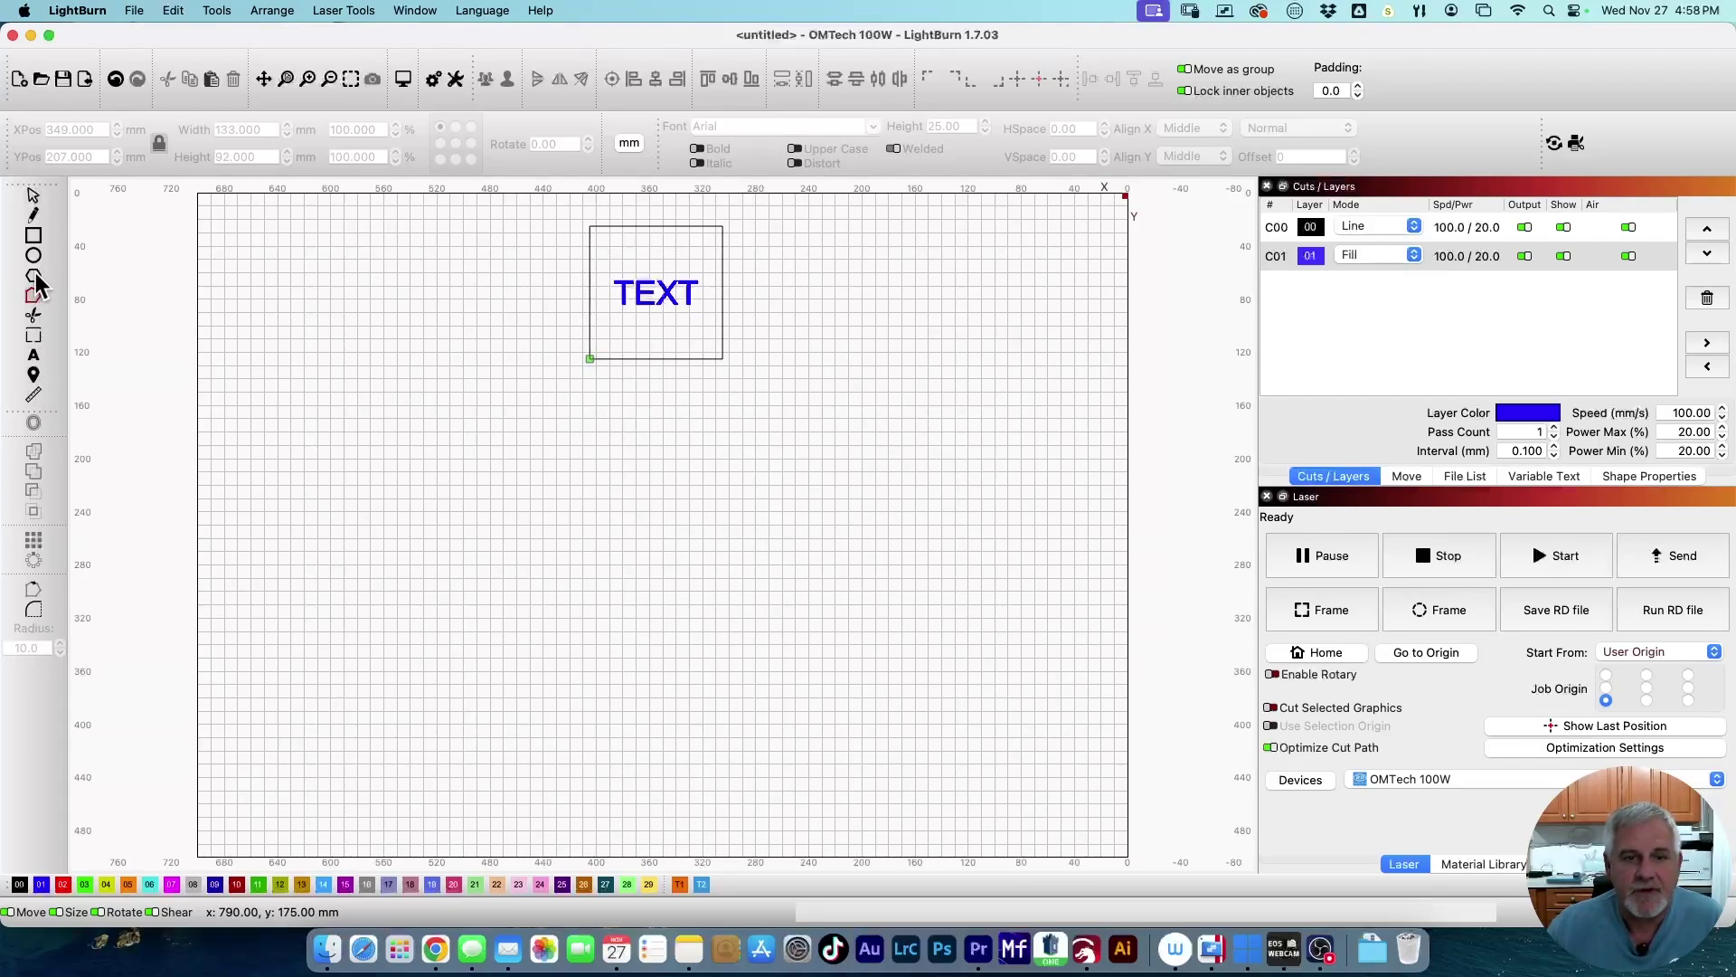
drag(260, 349, 383, 493)
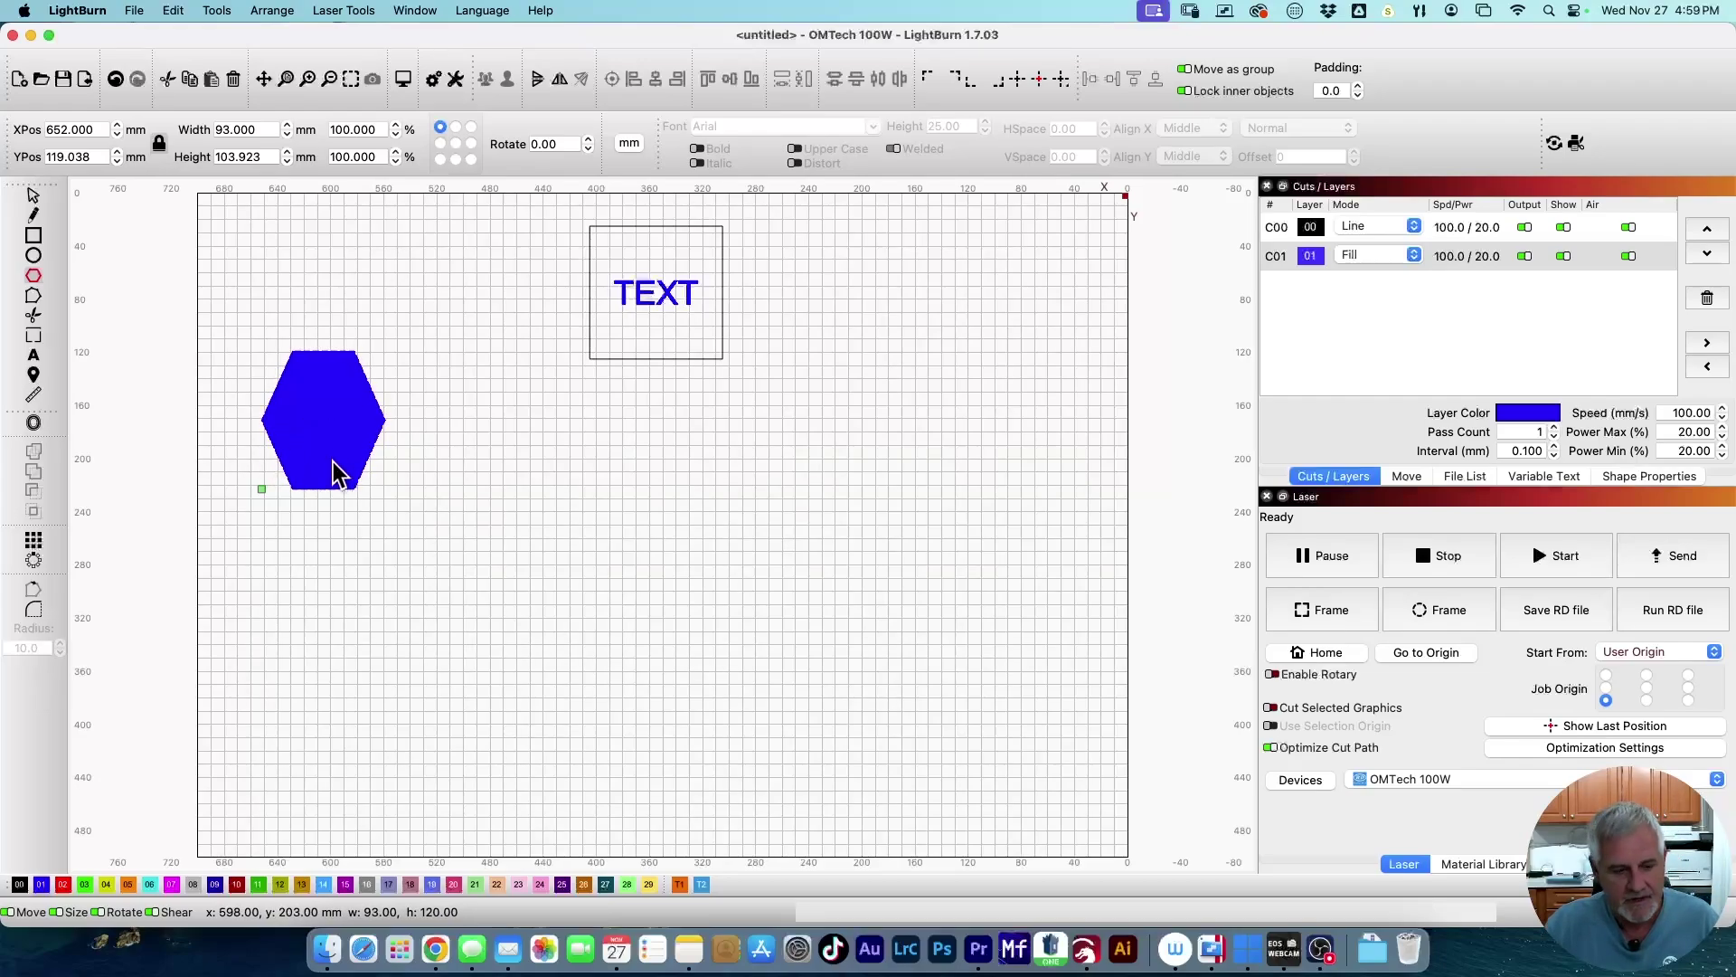
click(34, 196)
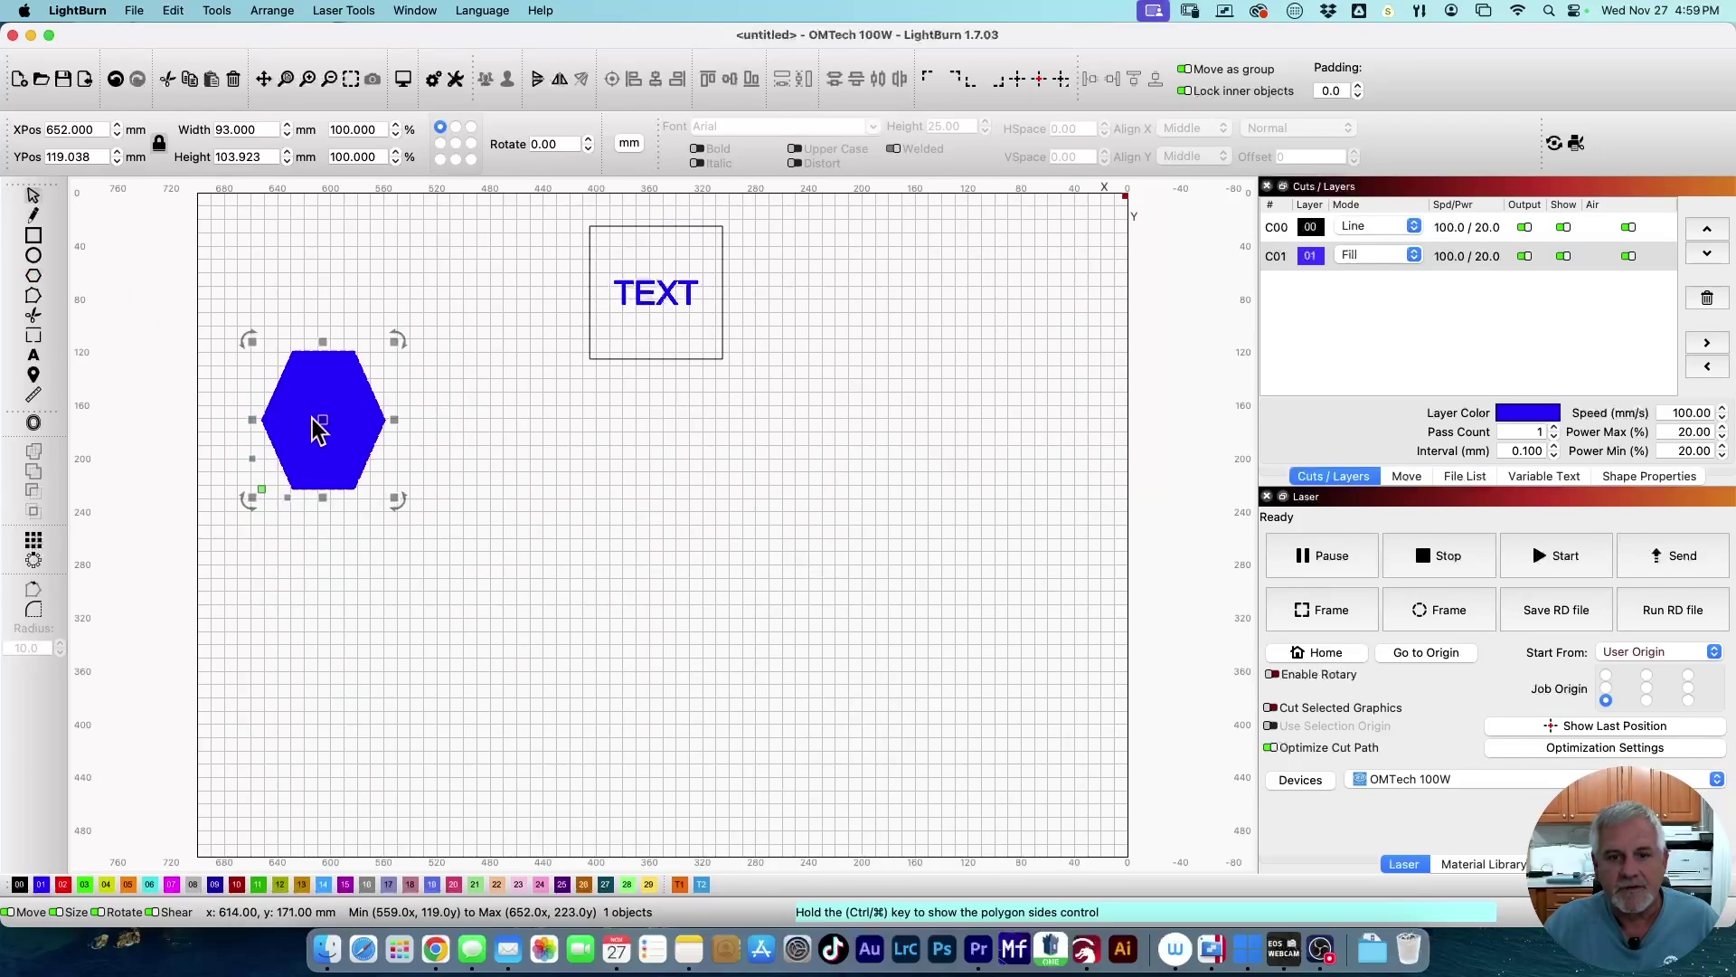
drag(321, 418, 360, 863)
scroll(573, 512, down, 5)
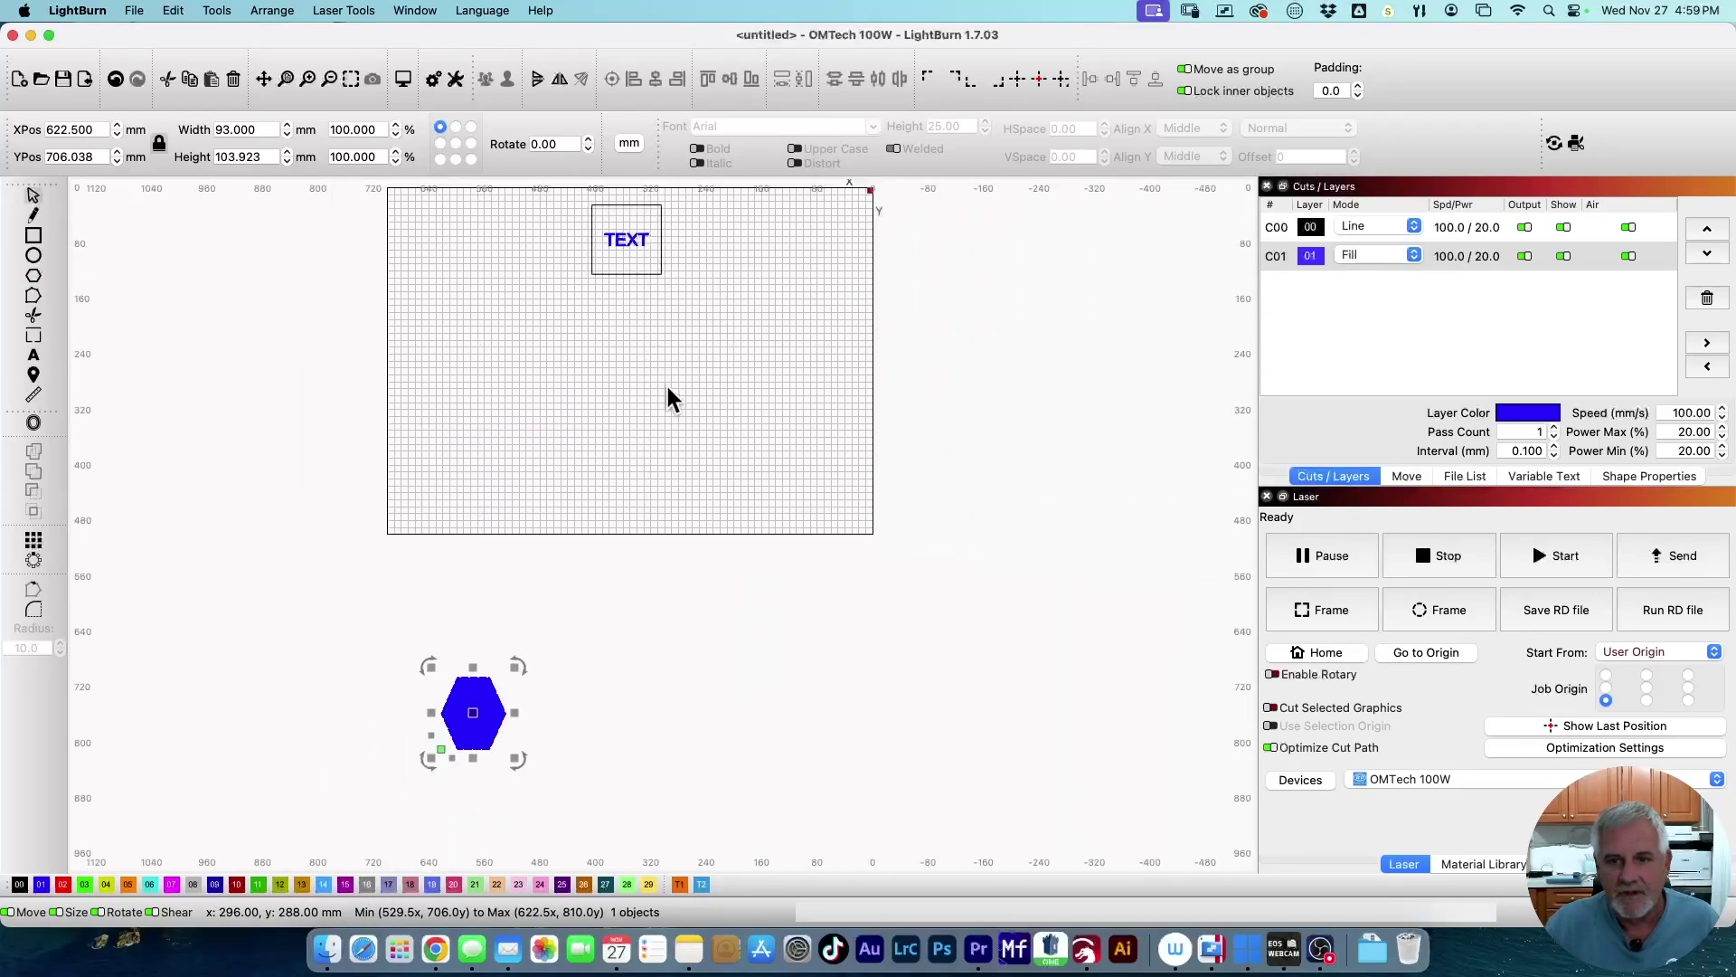
Step: Set the job origin to the upper-left corner and compare the origin marker's position with the square and the hexagon
click(1605, 674)
scroll(750, 551, up, 5)
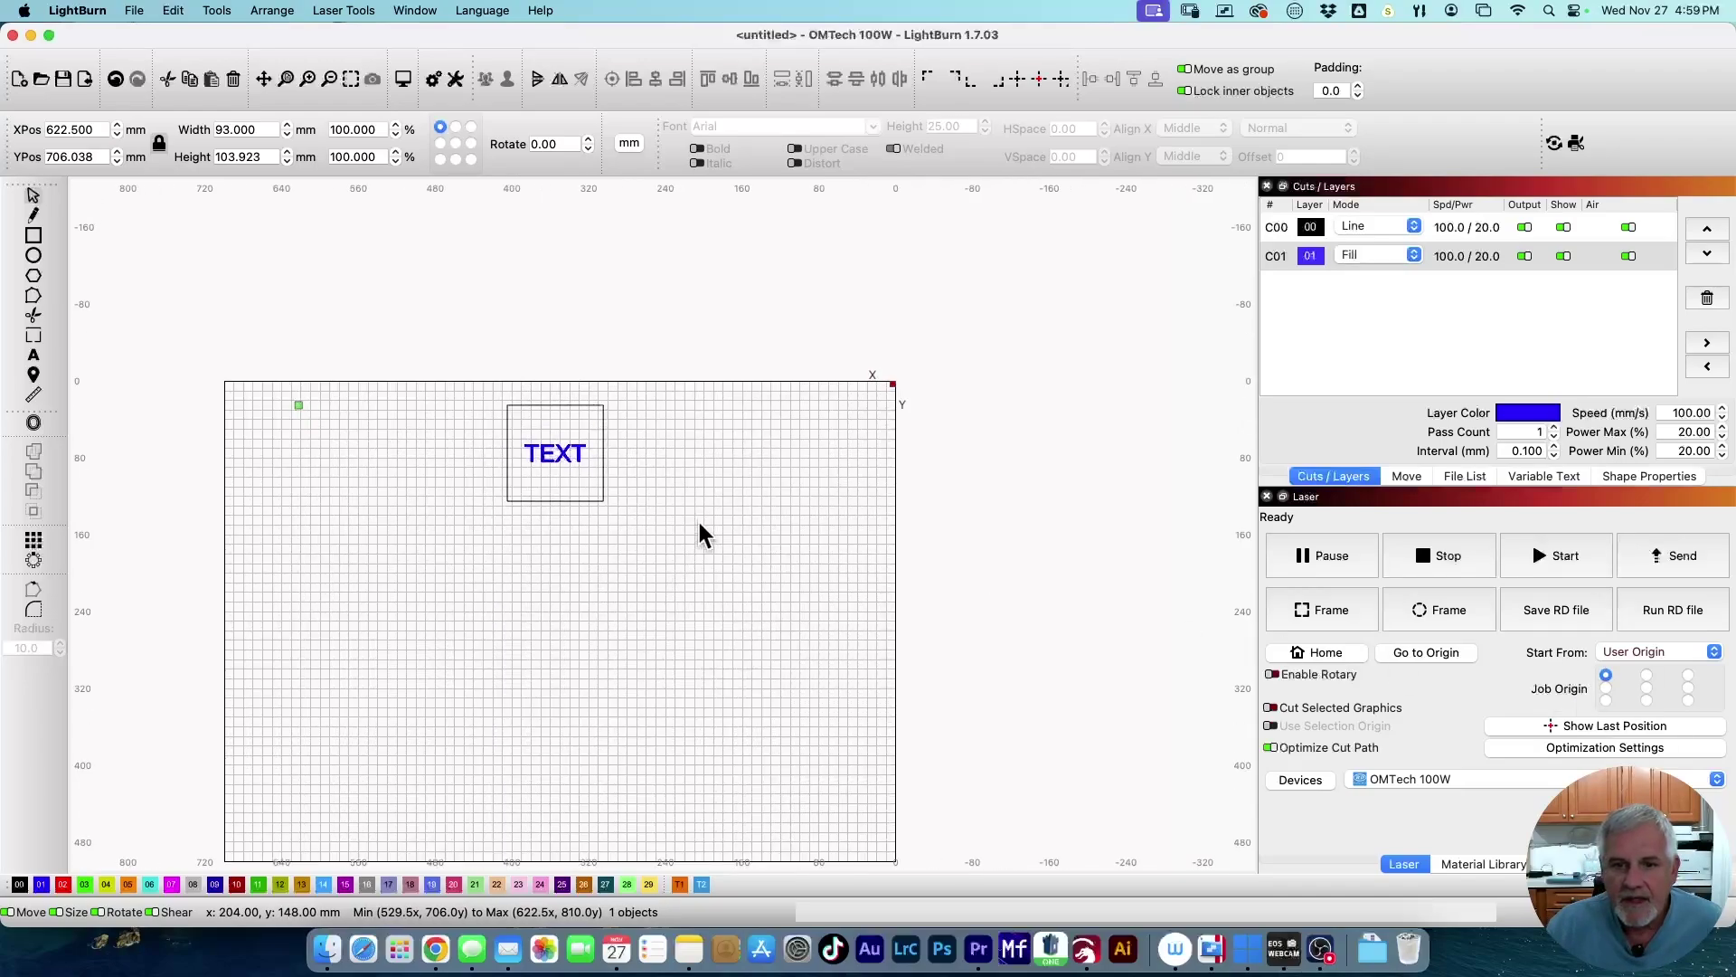
drag(654, 554, 930, 446)
scroll(865, 467, down, 3)
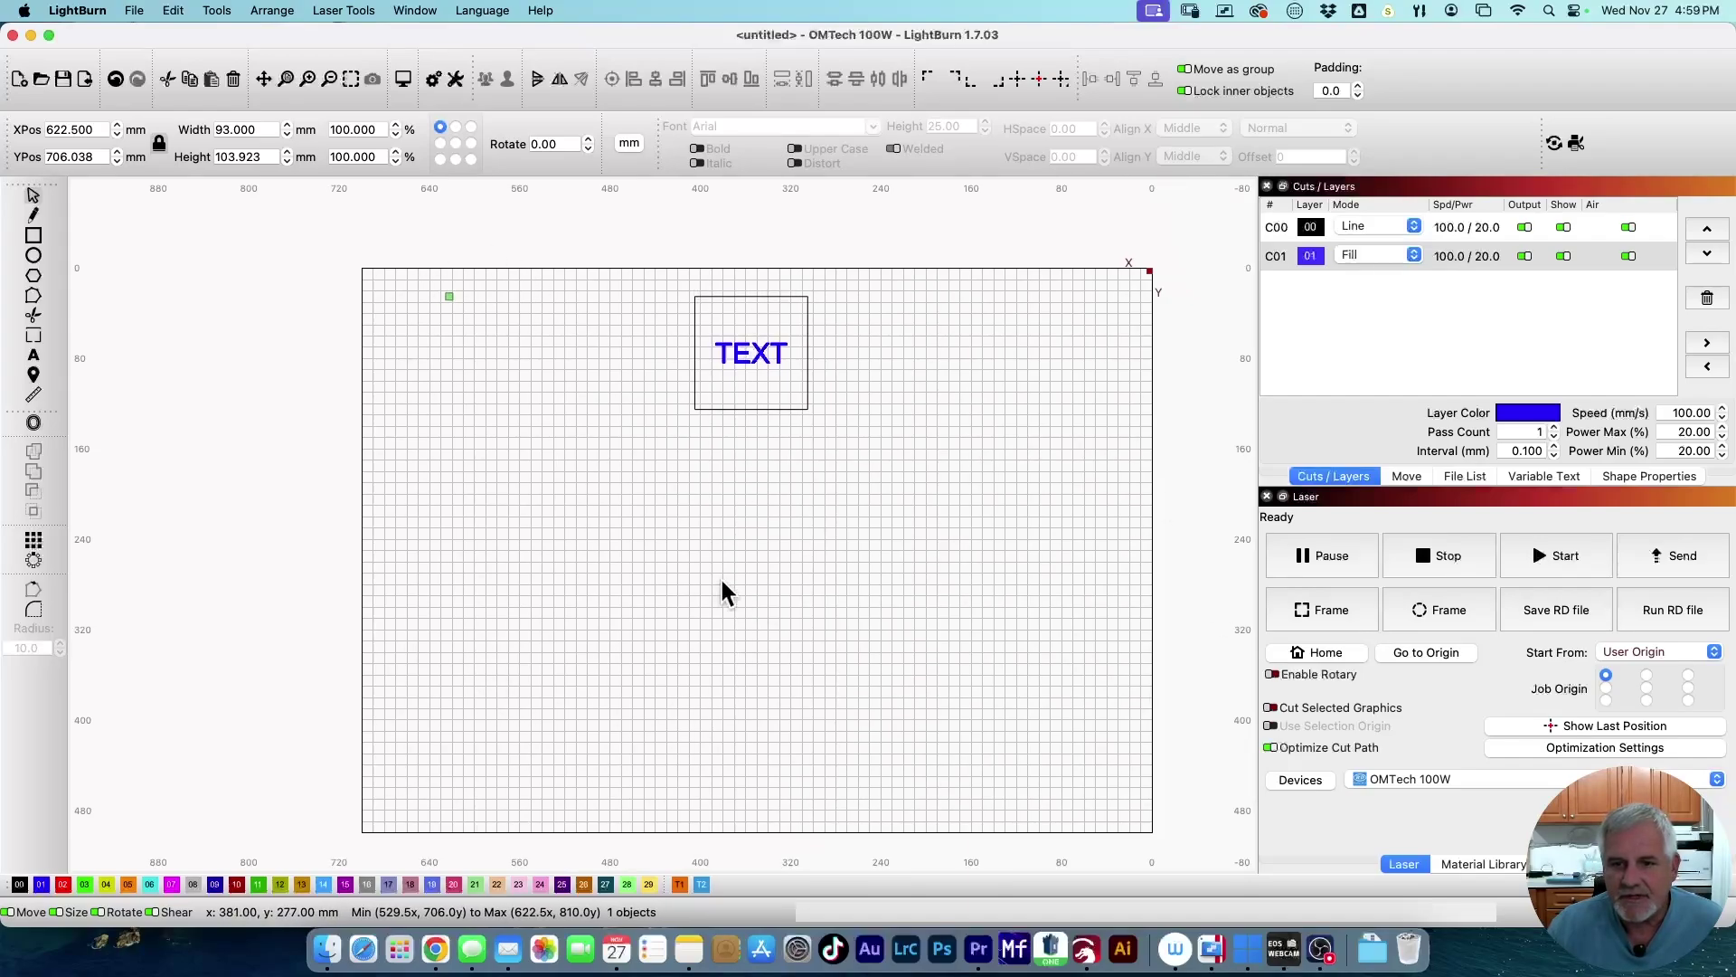
scroll(720, 577, down, 2)
scroll(720, 597, down, 3)
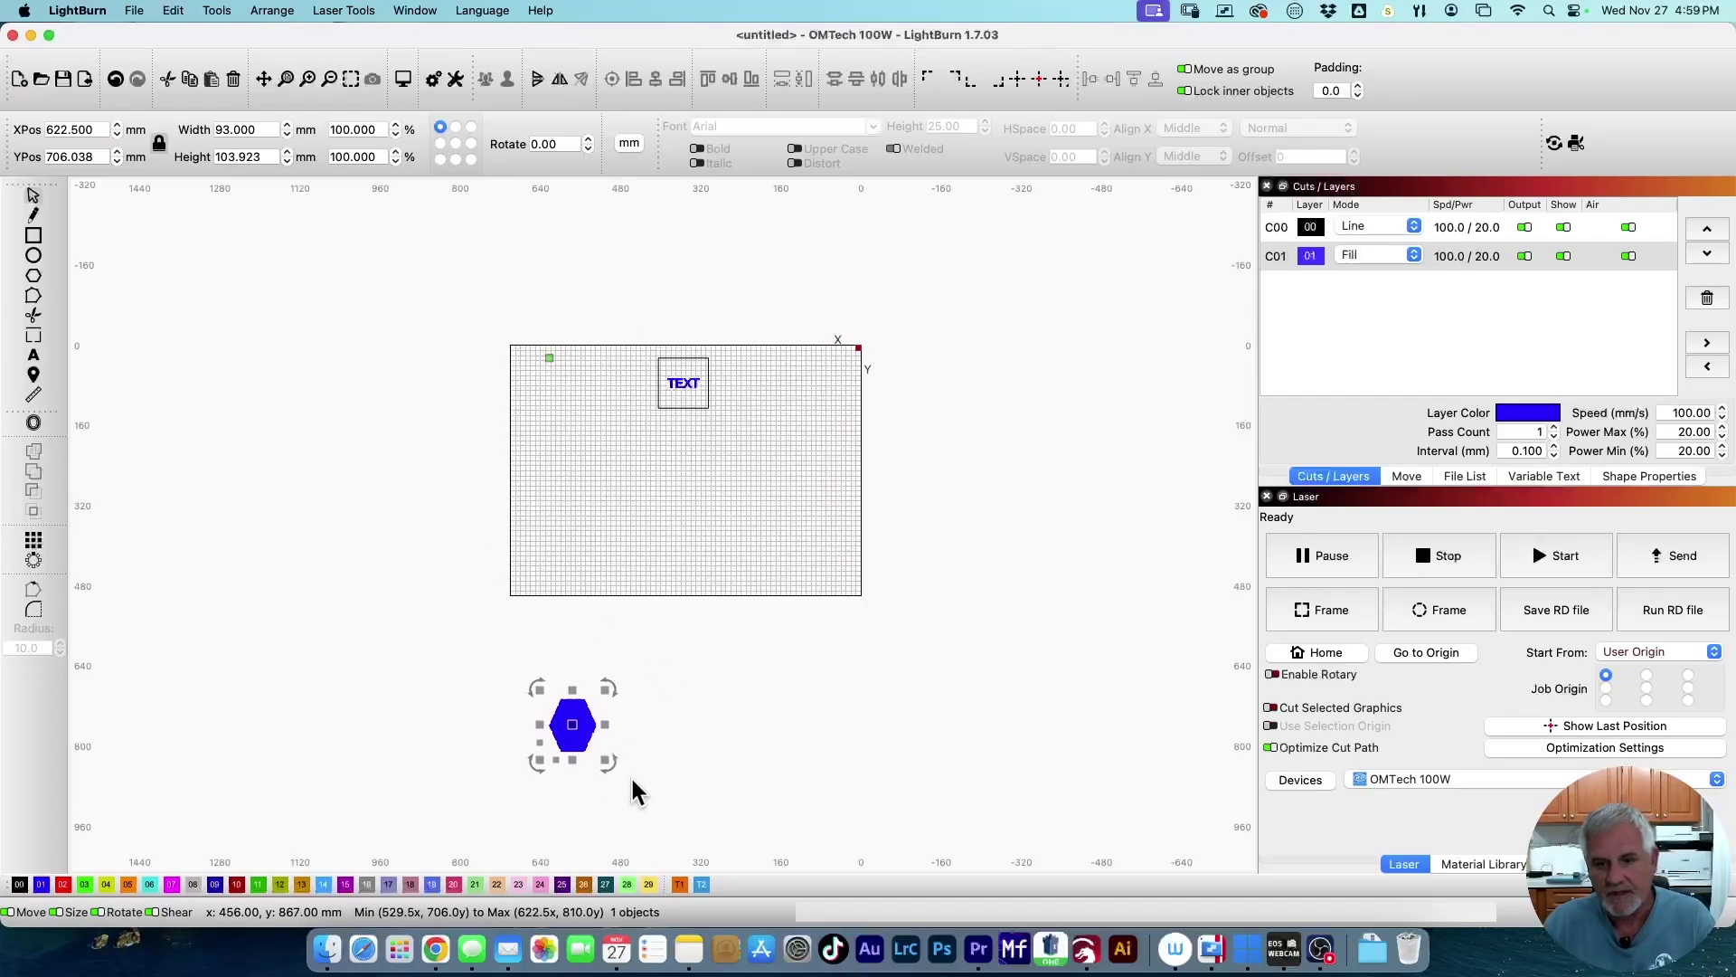
Step: Delete the hexagon below the work area
key(Delete)
scroll(651, 448, up, 2)
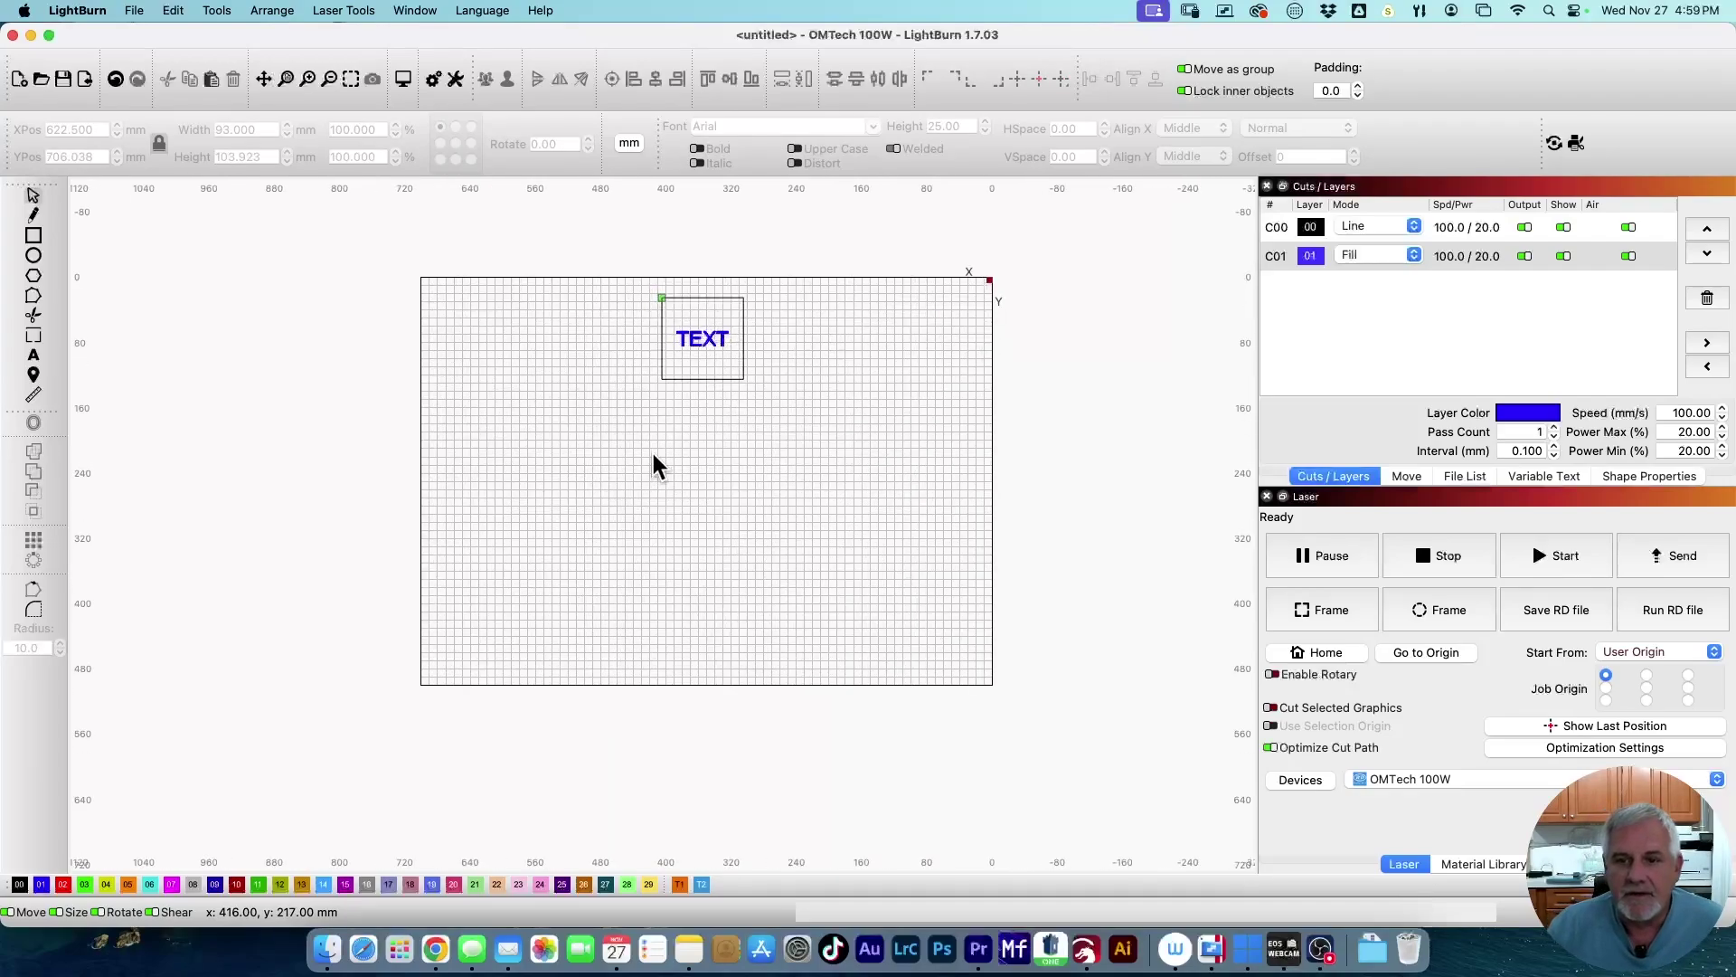
scroll(628, 410, up, 3)
scroll(562, 496, down, 1)
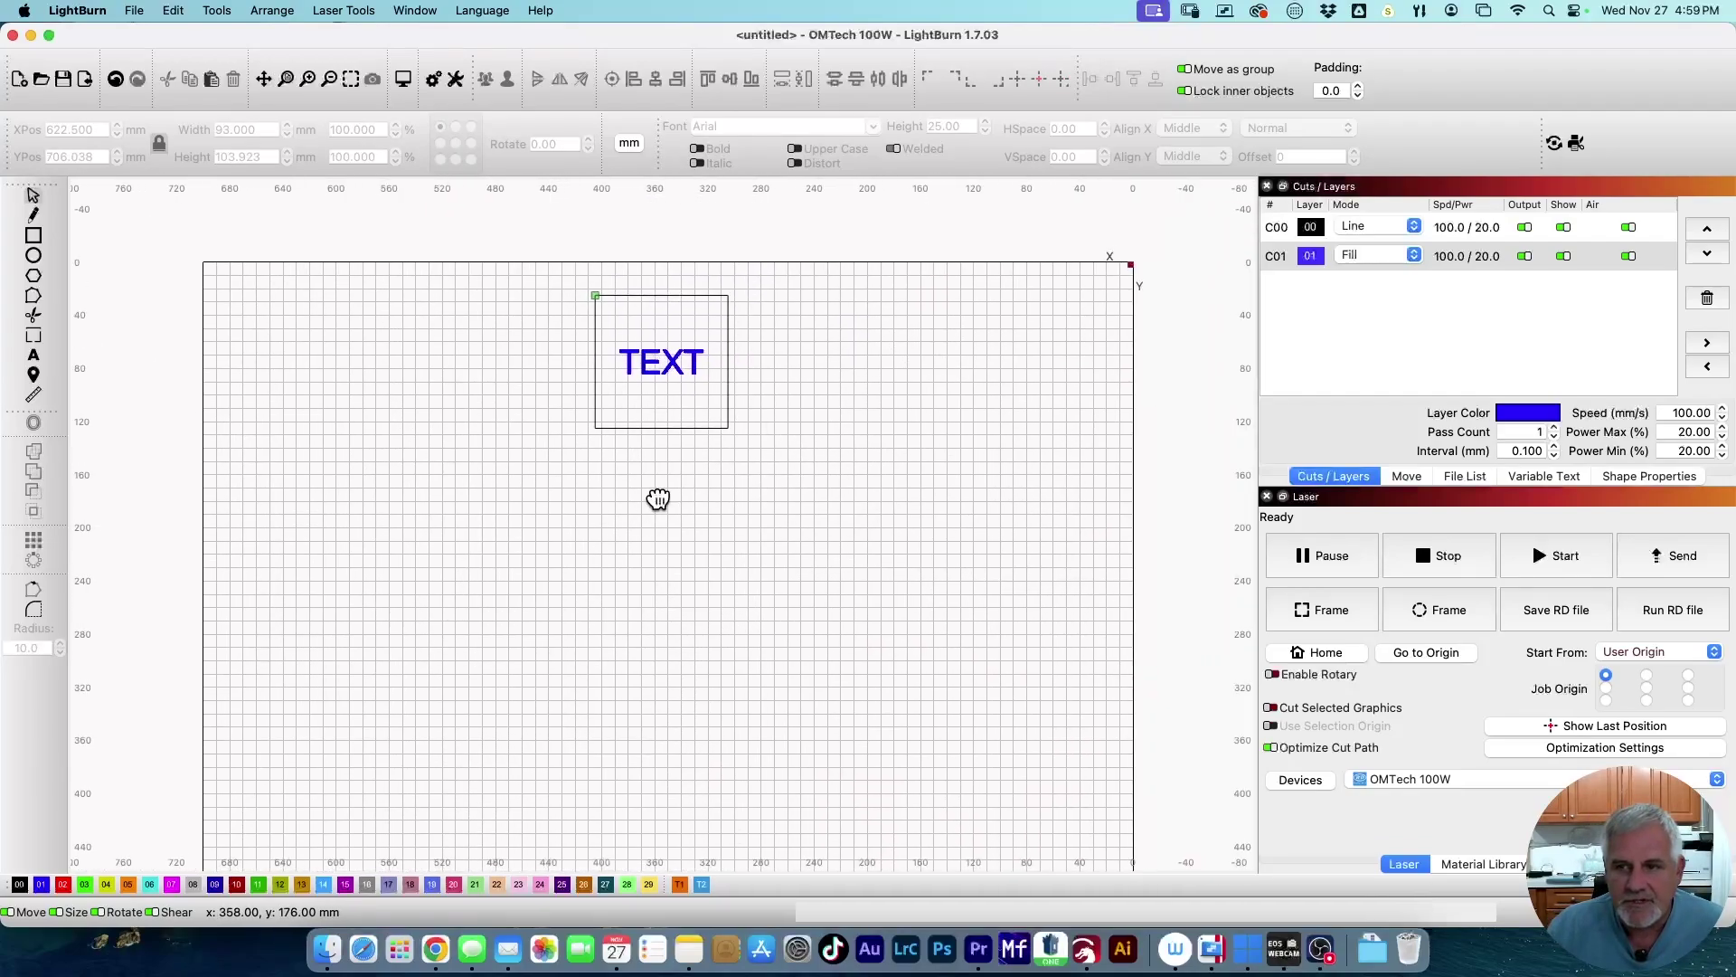
drag(658, 499, 631, 443)
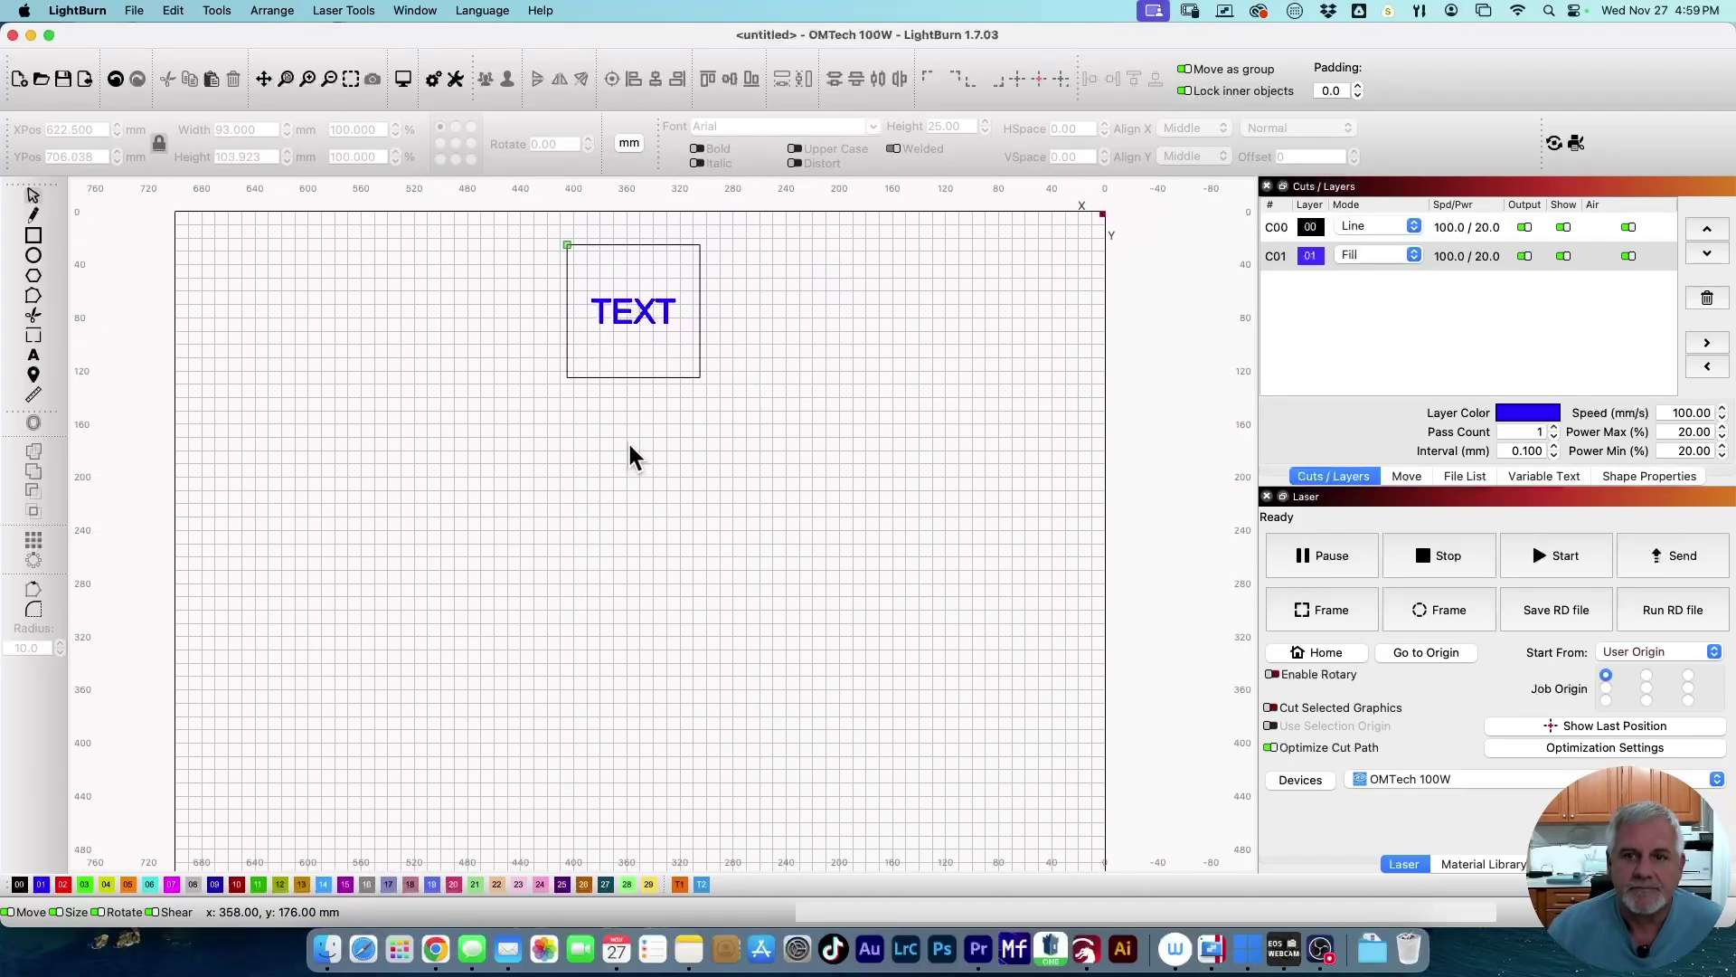
Step: Set the job to start from Absolute Coords, and group the square with its TEXT
click(1715, 652)
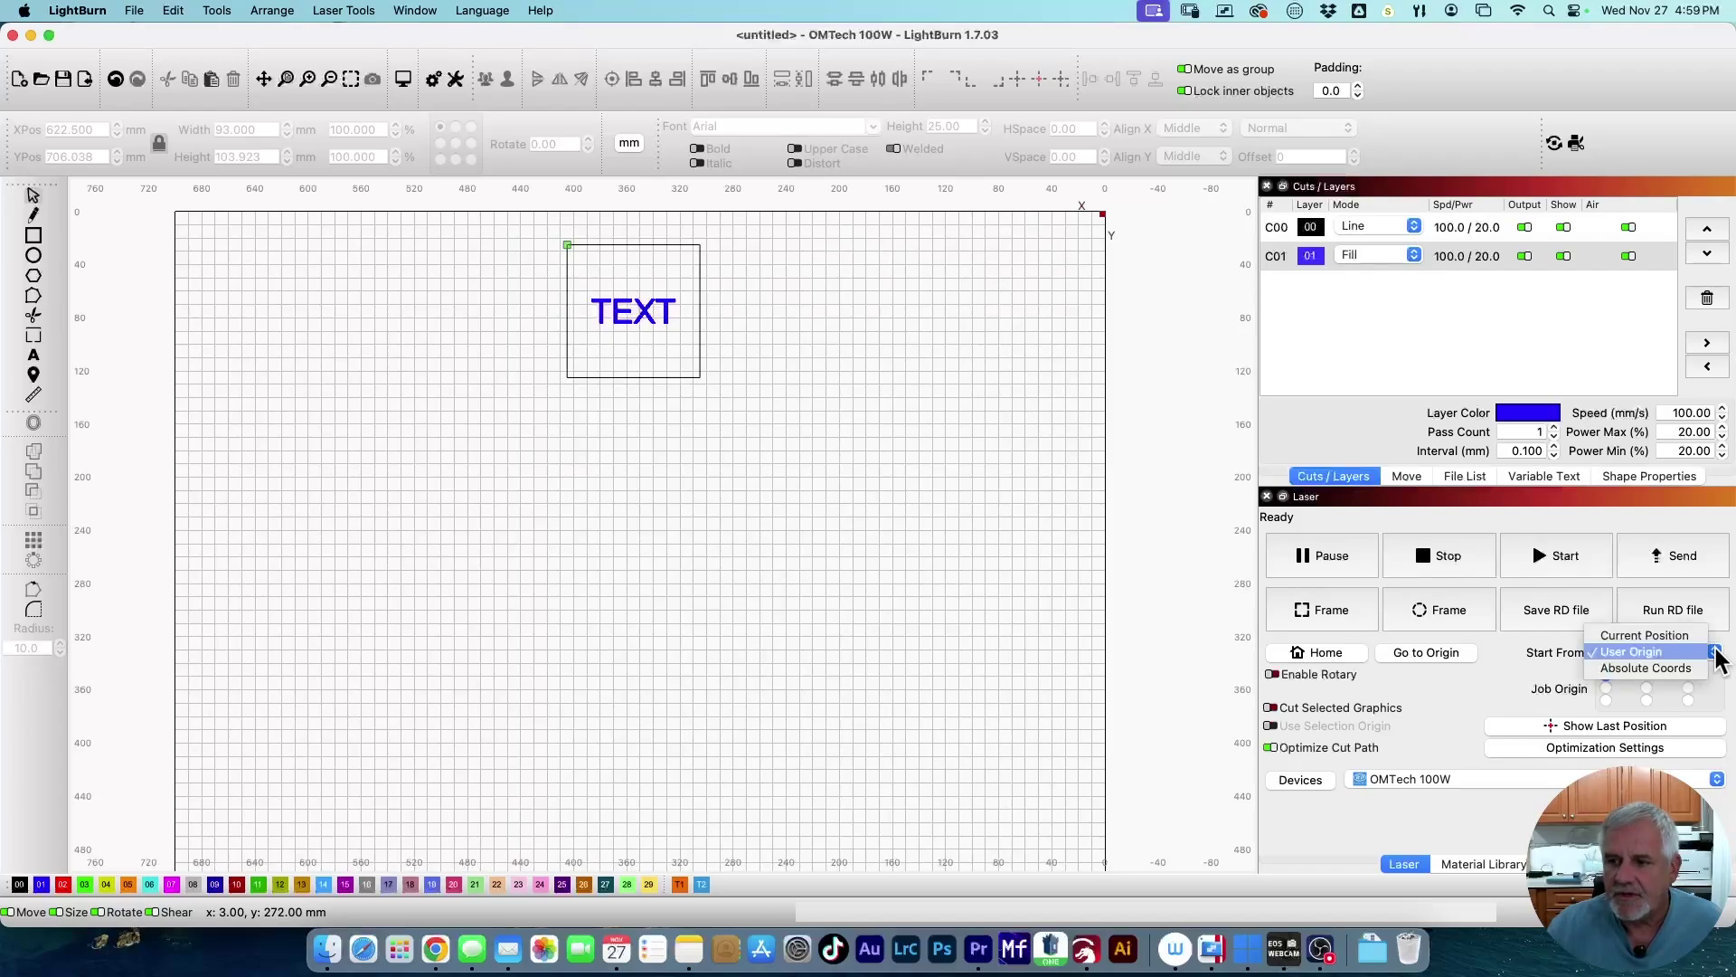
click(1684, 674)
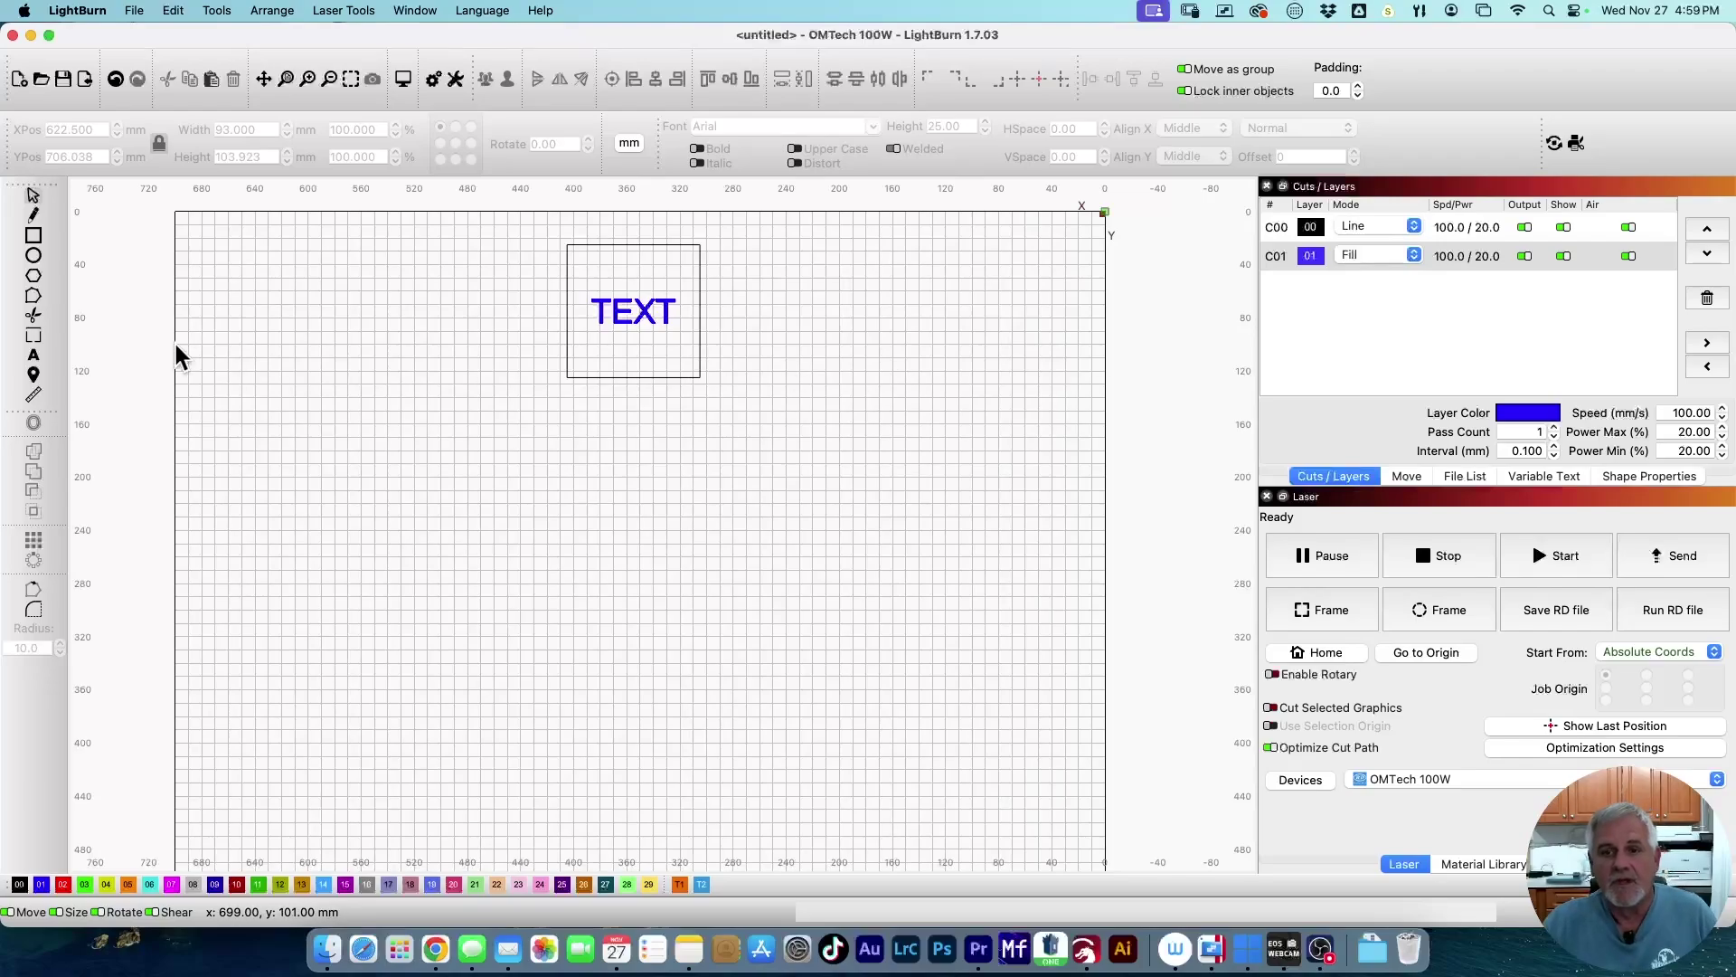
drag(730, 376, 504, 259)
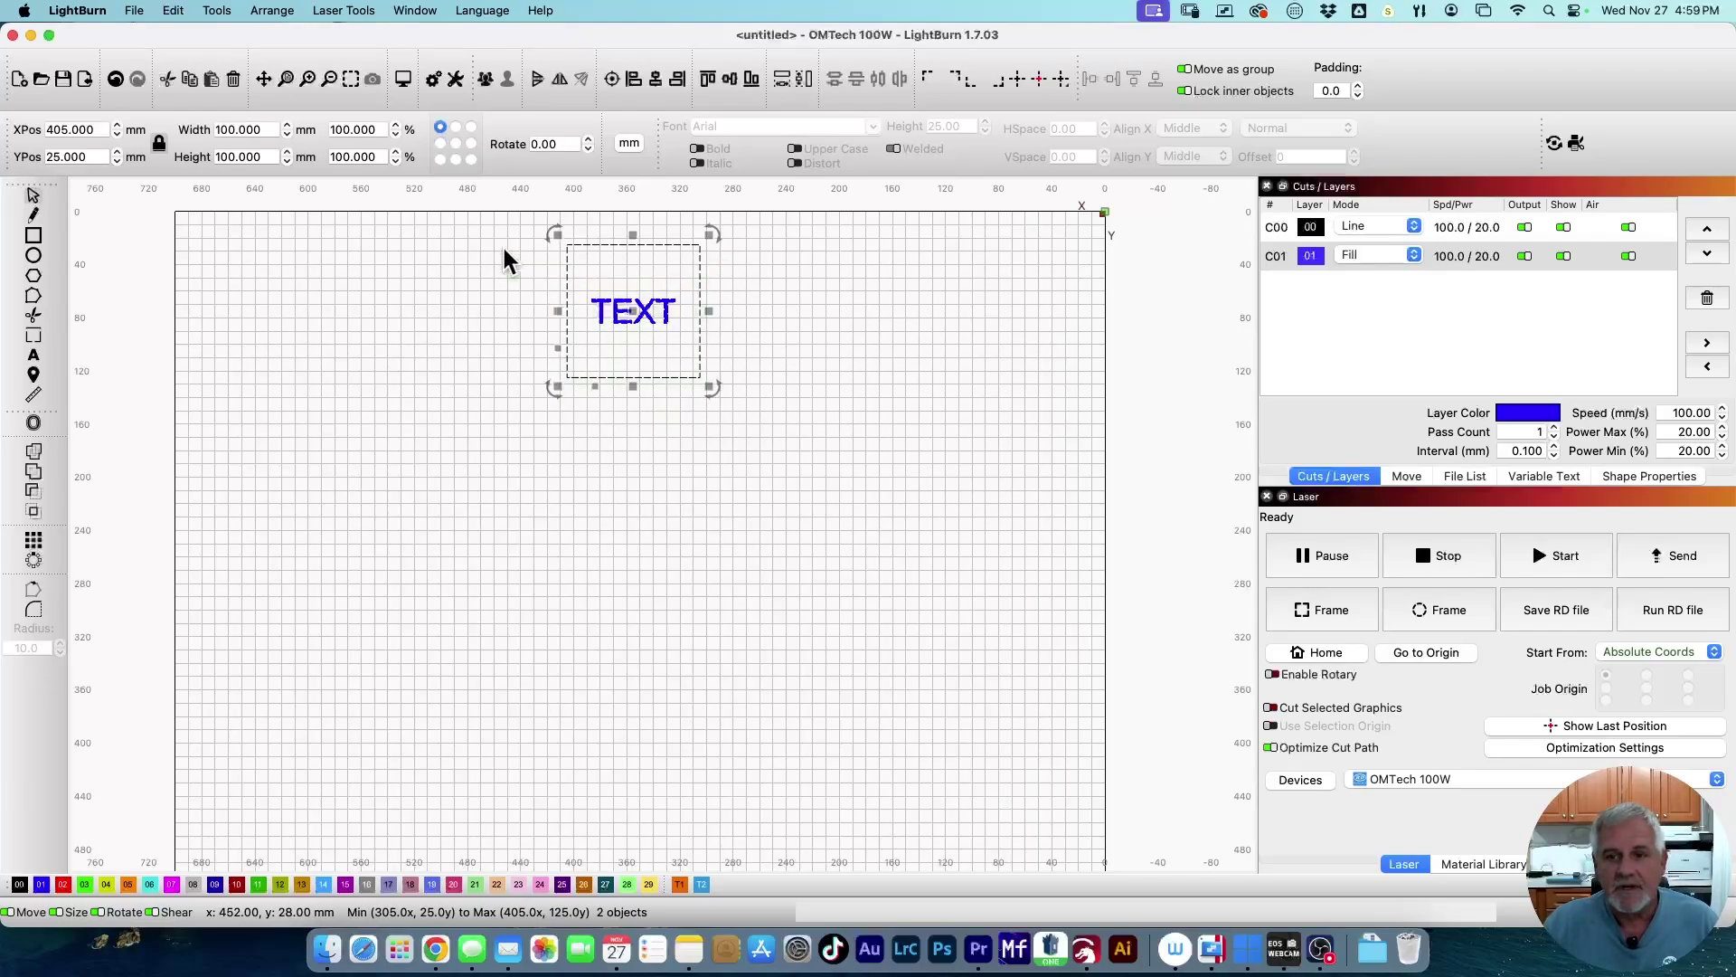
click(485, 81)
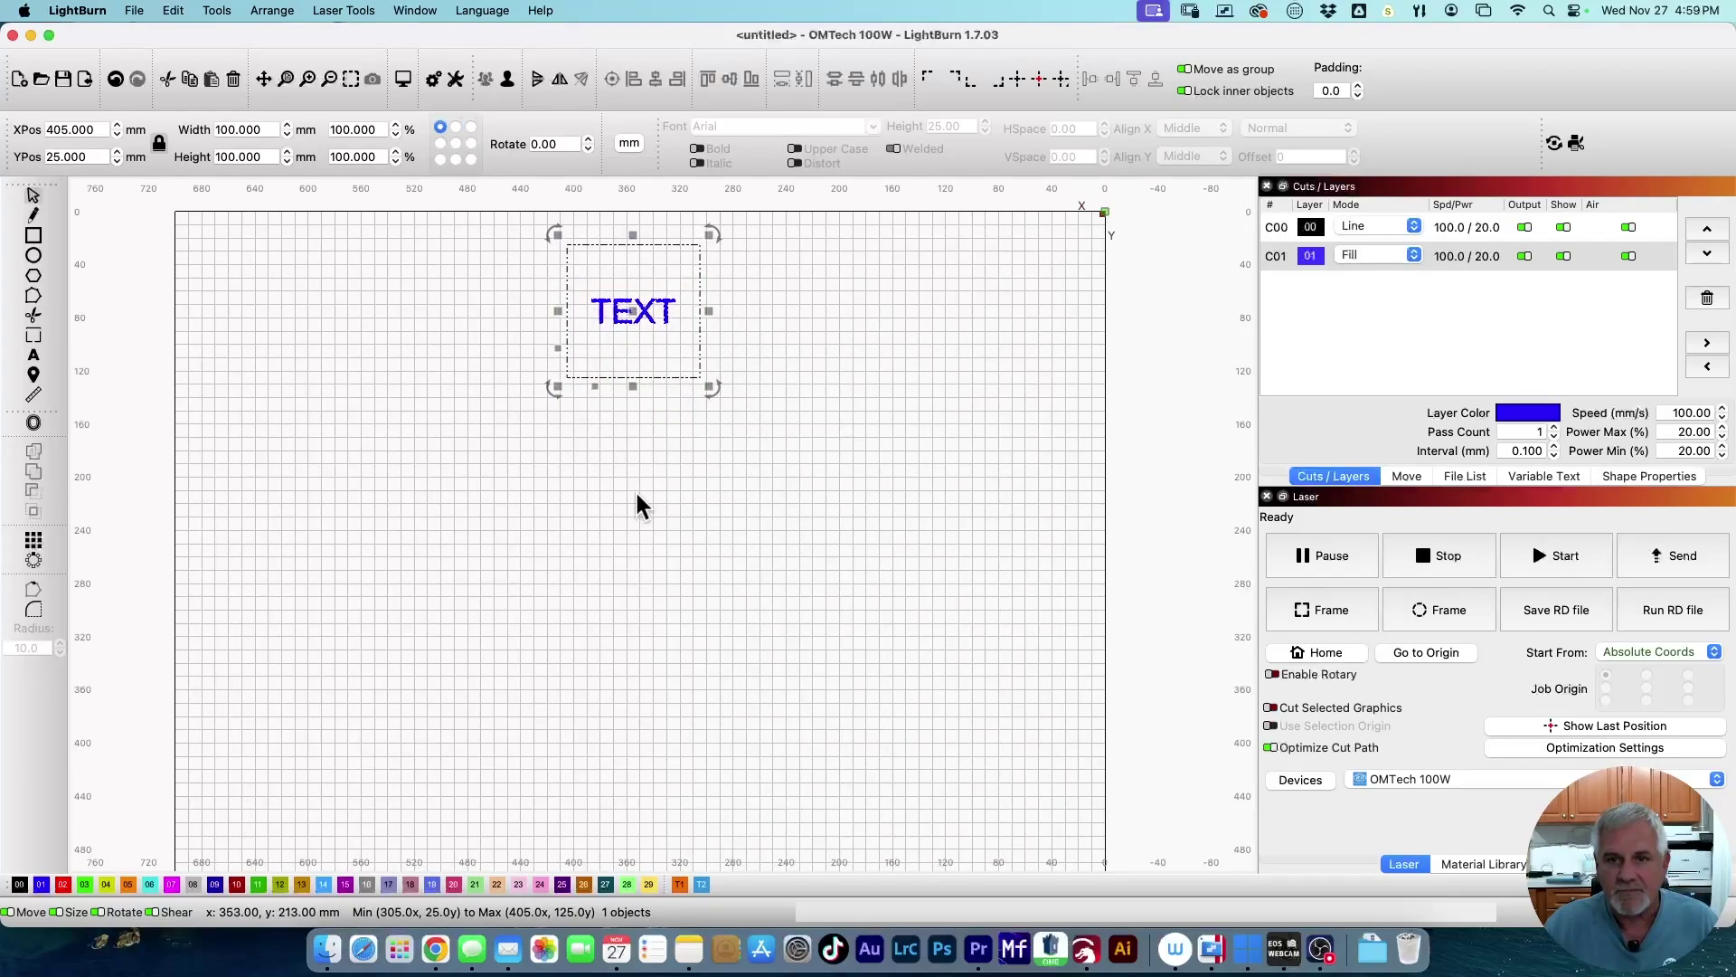
Step: Try the grouped square near the bed's upper-right, upper-left and lower-right areas, then mid-bed and at about X 567, Y 41 mm
drag(631, 306, 1012, 345)
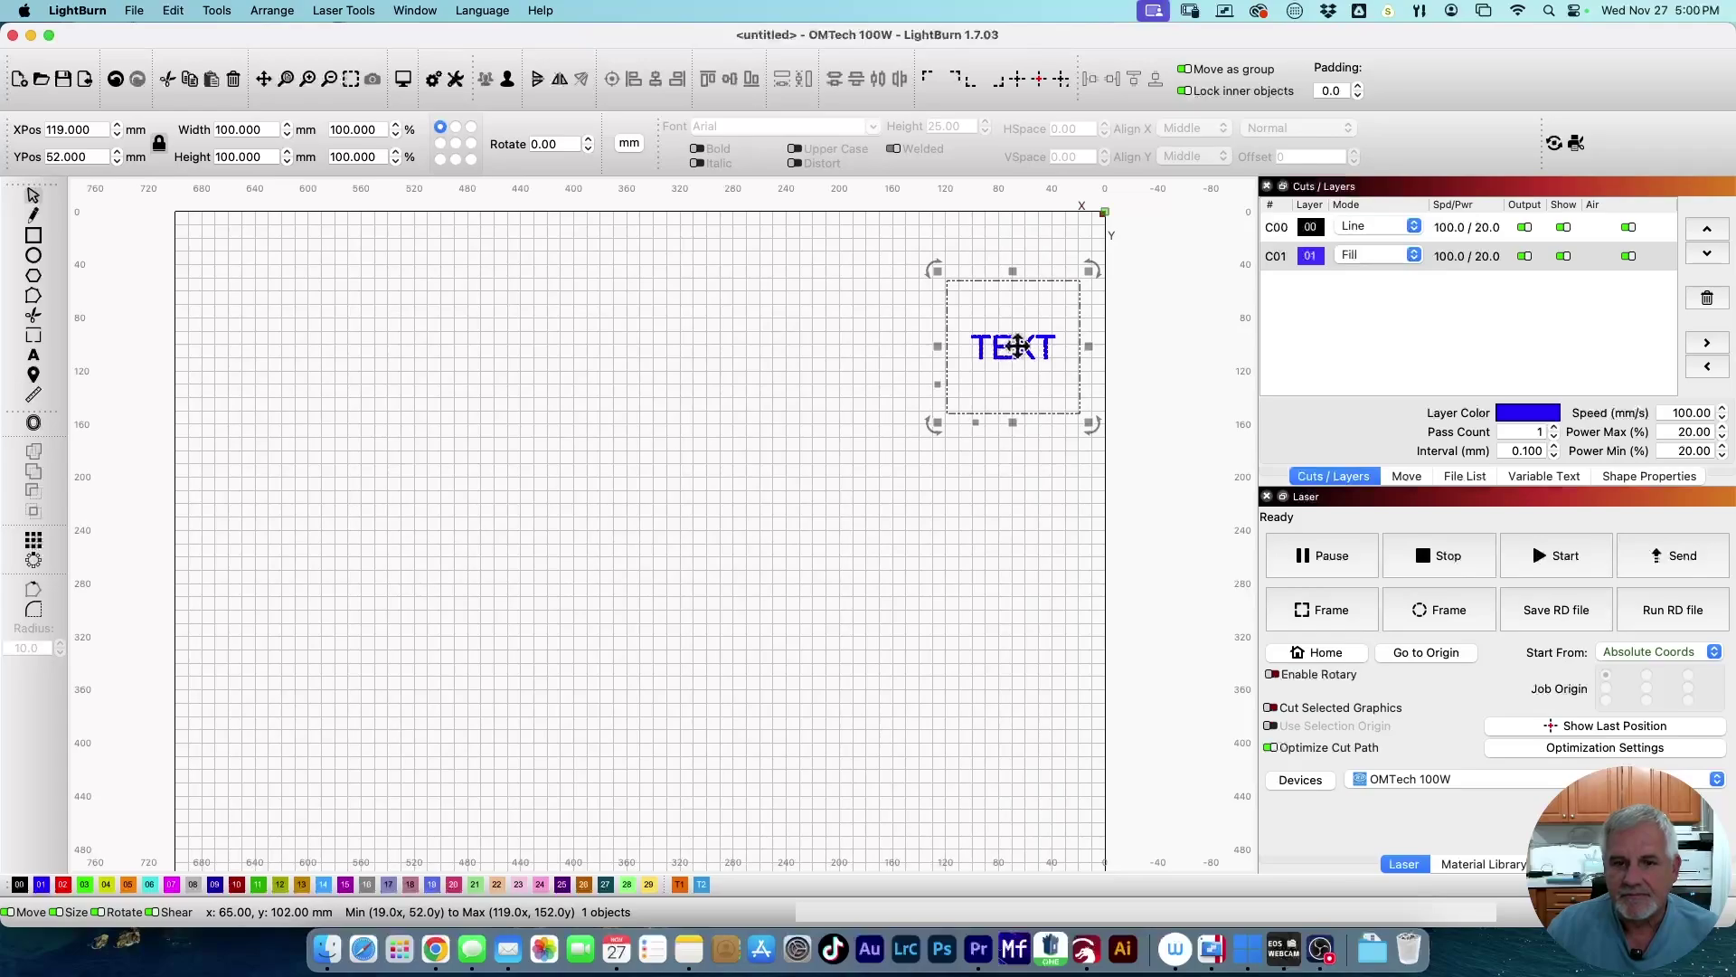
drag(997, 351, 290, 318)
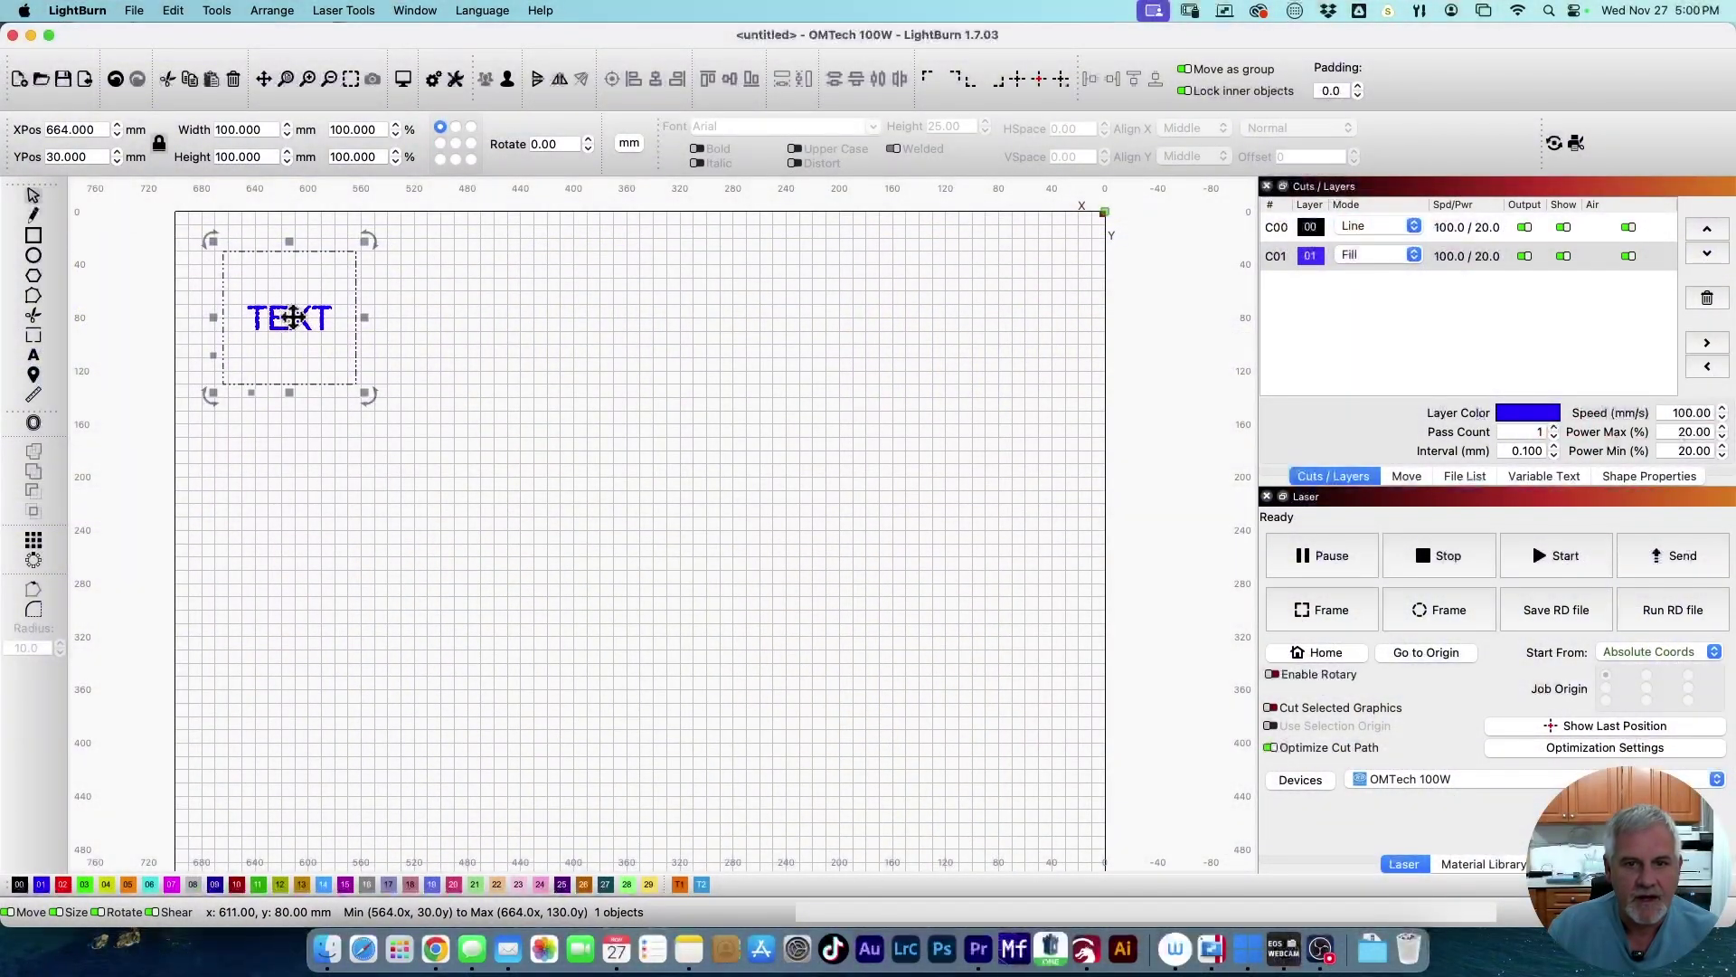
drag(292, 317, 959, 686)
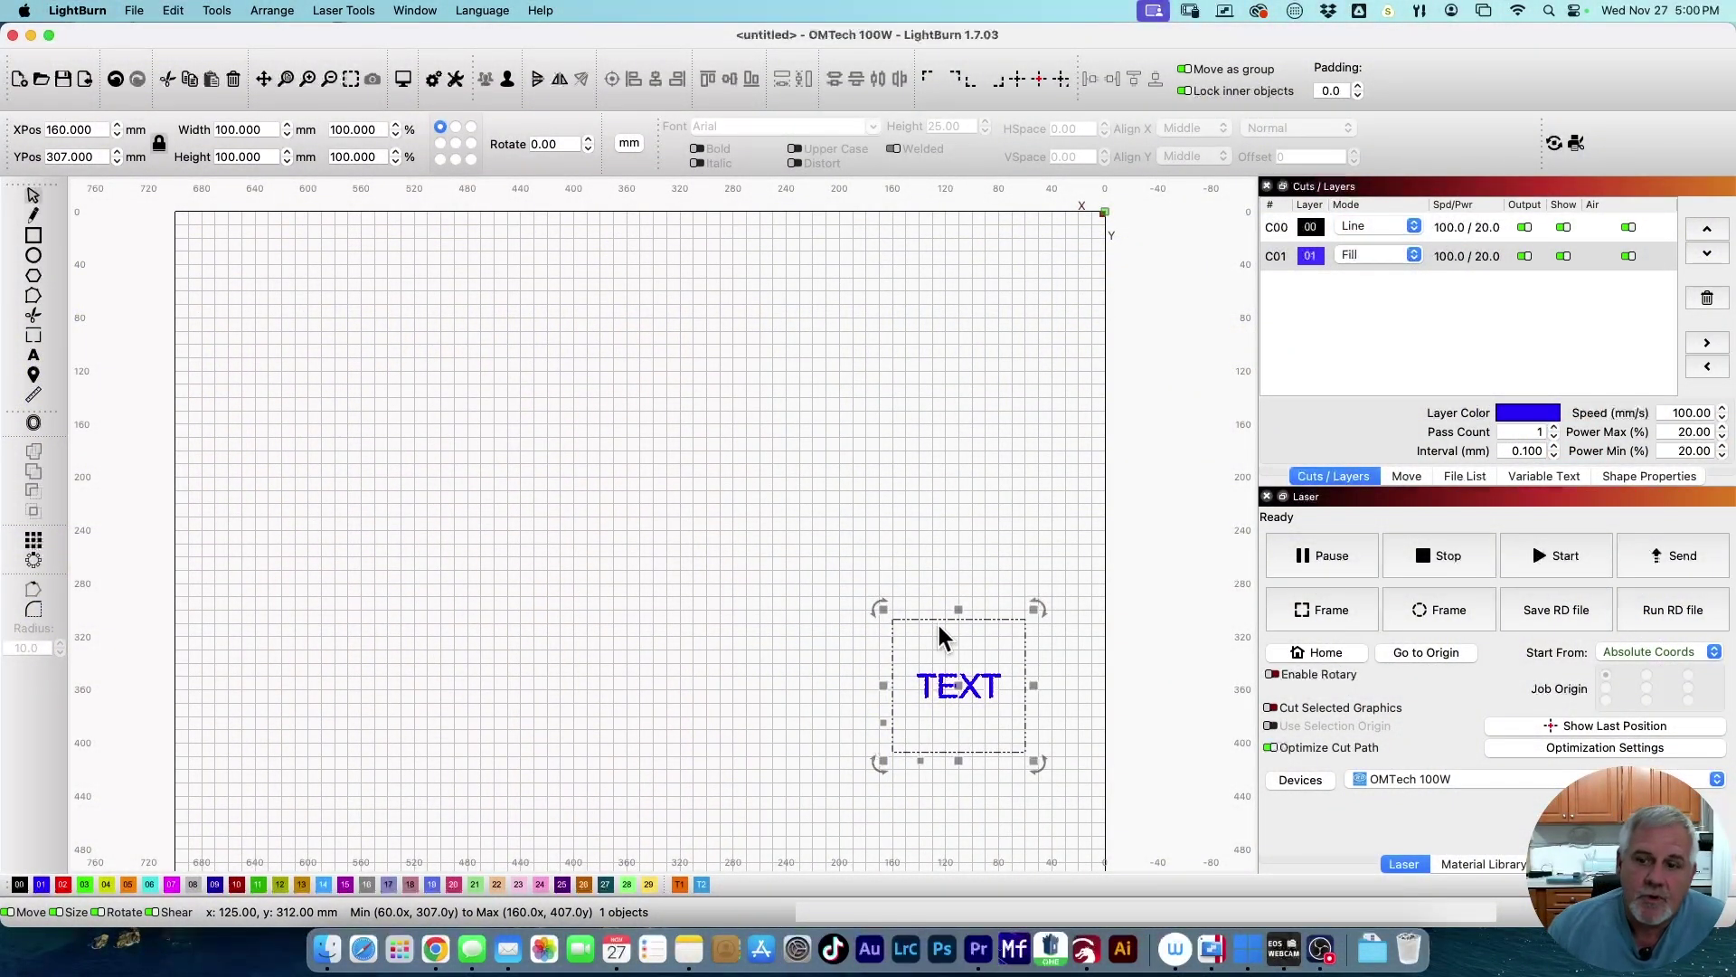
drag(962, 685, 541, 536)
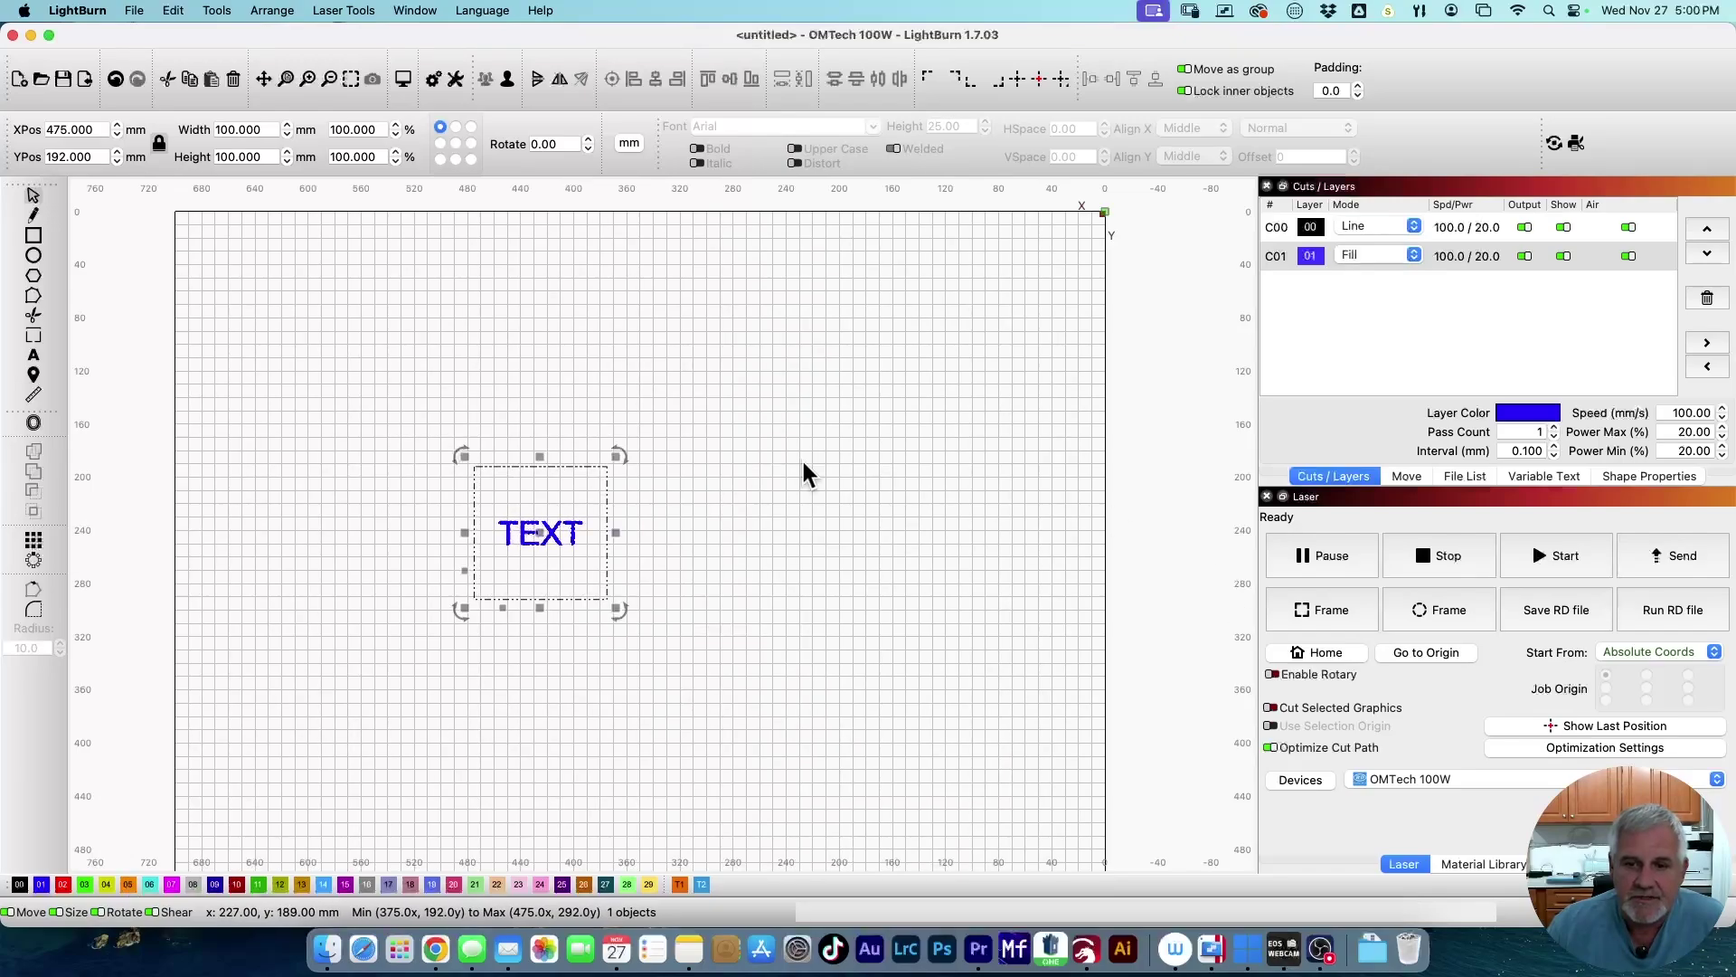
scroll(796, 479, down, 2)
drag(679, 646, 631, 589)
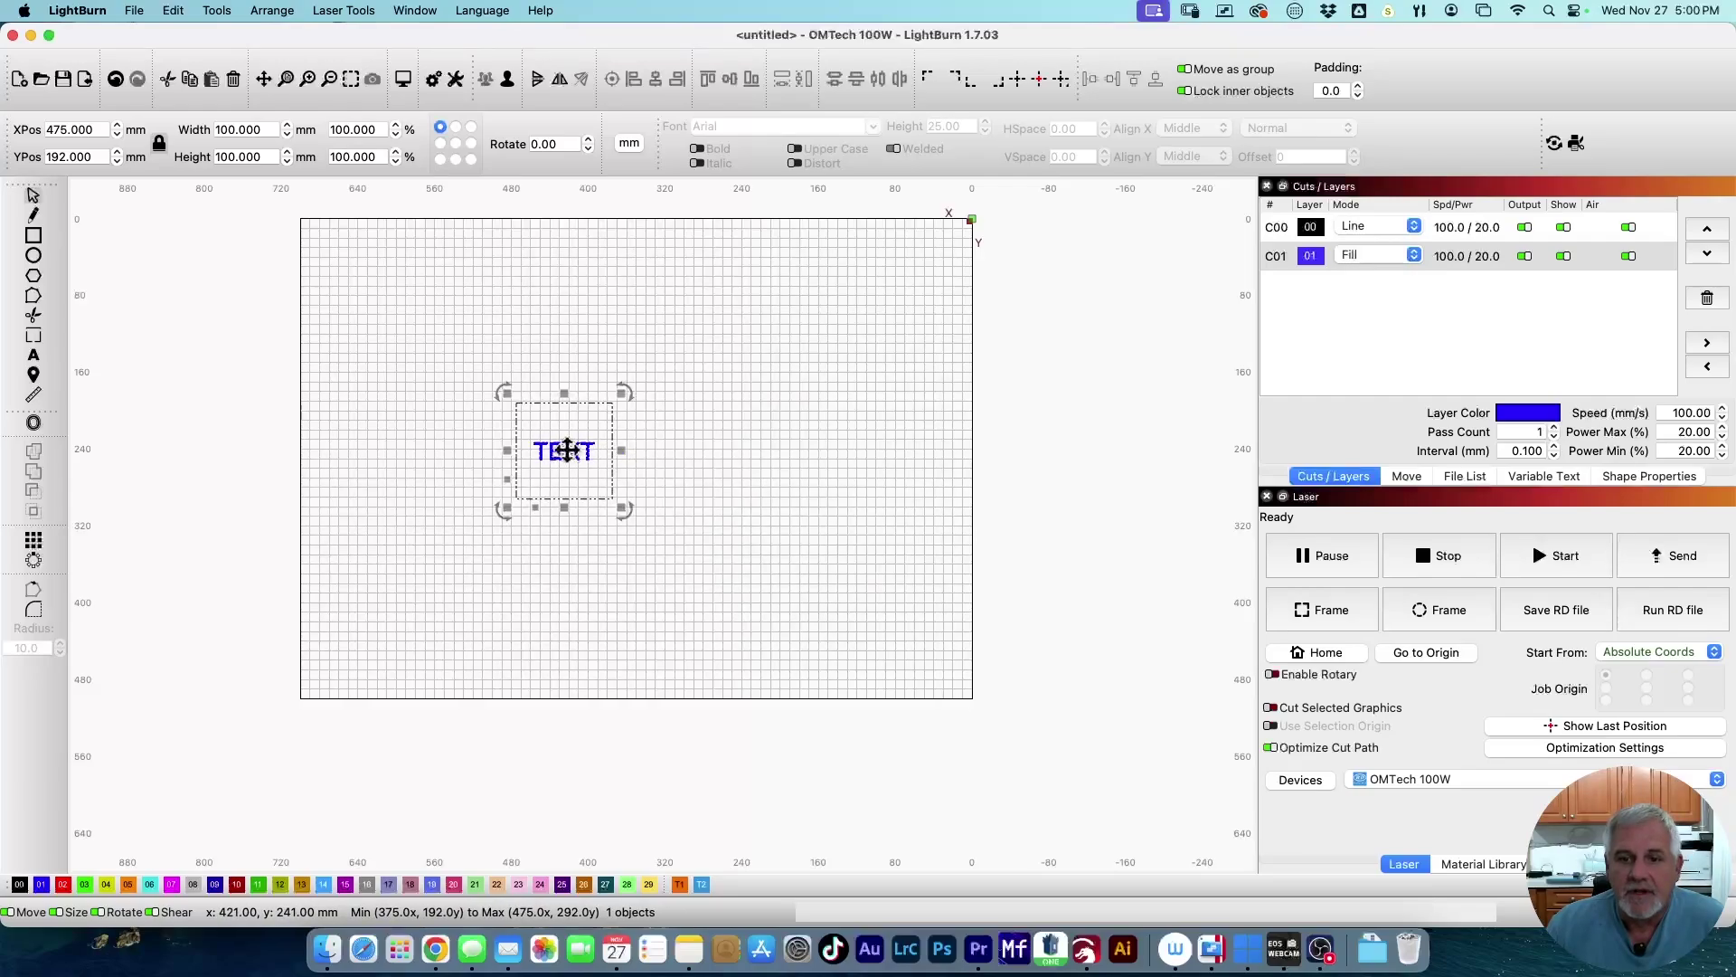
drag(567, 450, 475, 304)
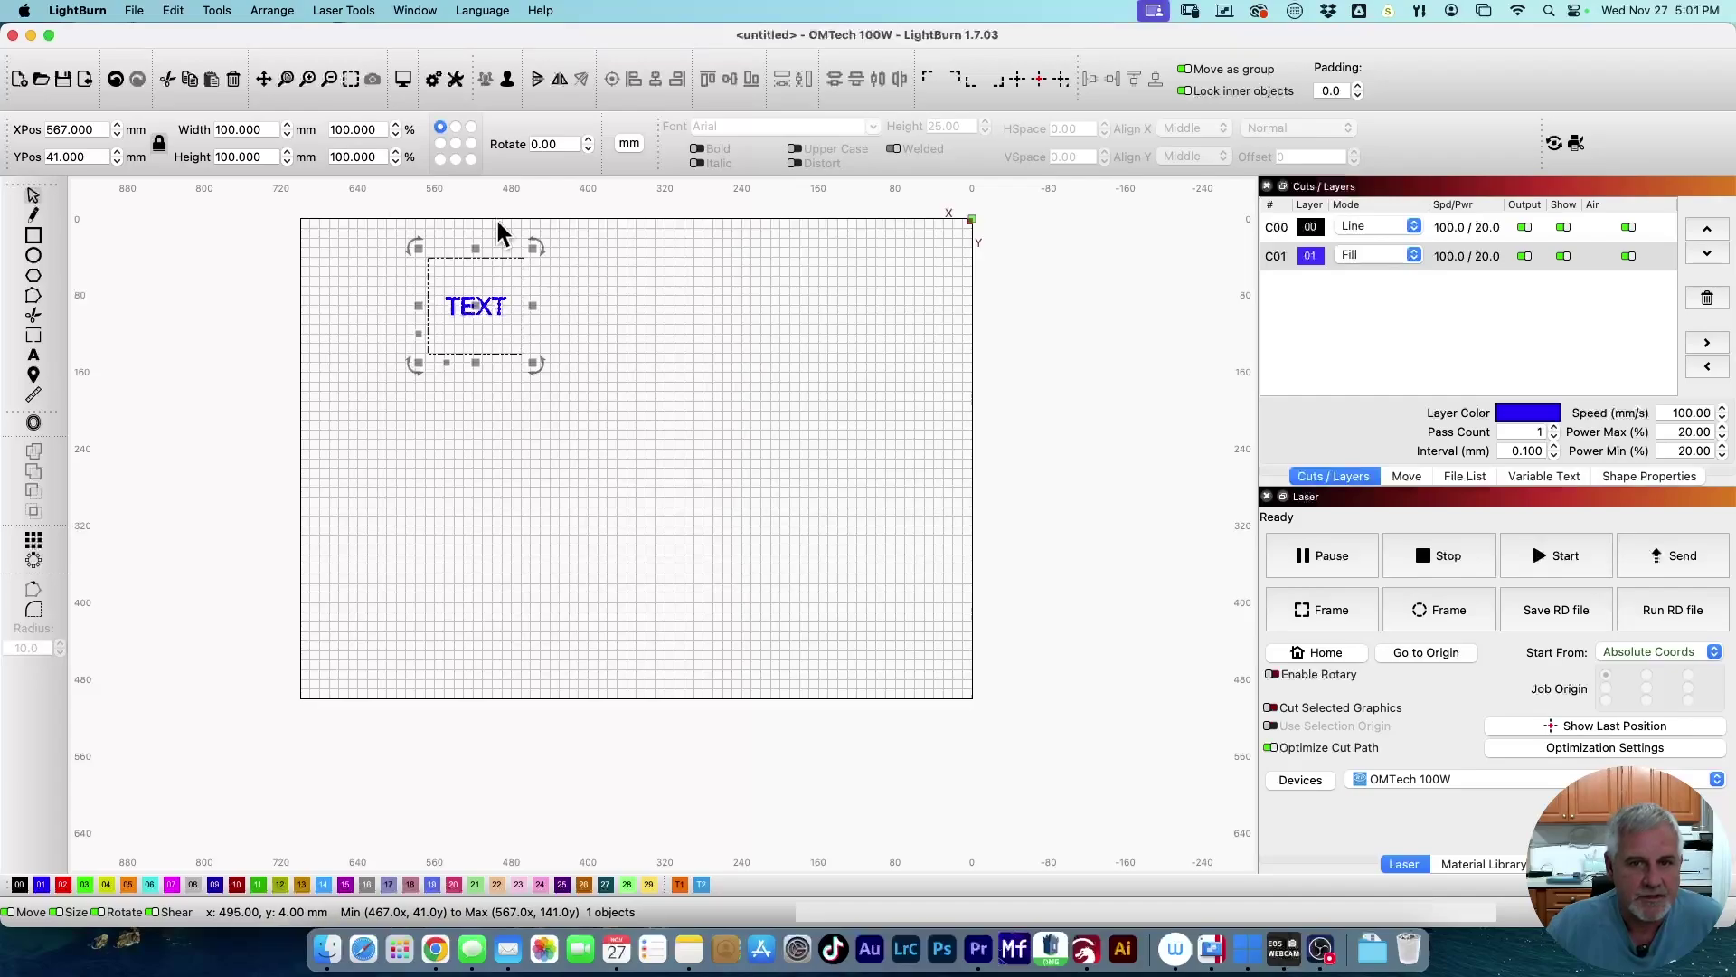
Step: Position the upper-left corner of the grouped square at X 650 mm, Y 0 mm
double_click(98, 132)
text(6)
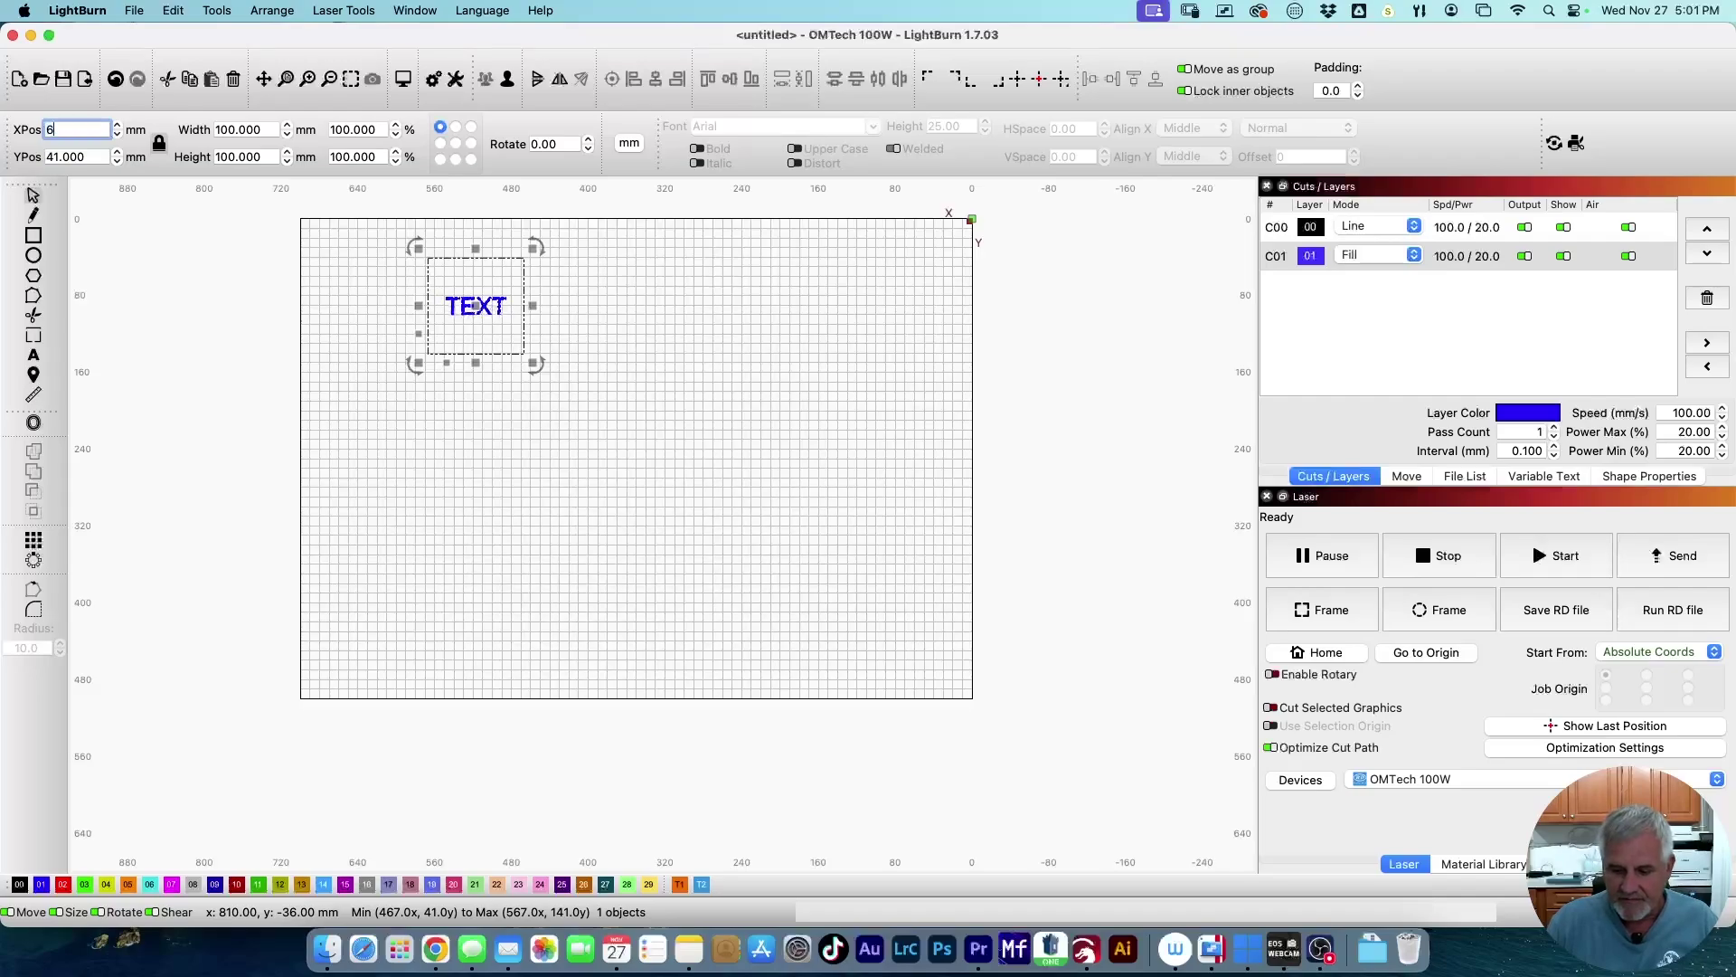
text(50)
key(Tab)
text(0)
key(Return)
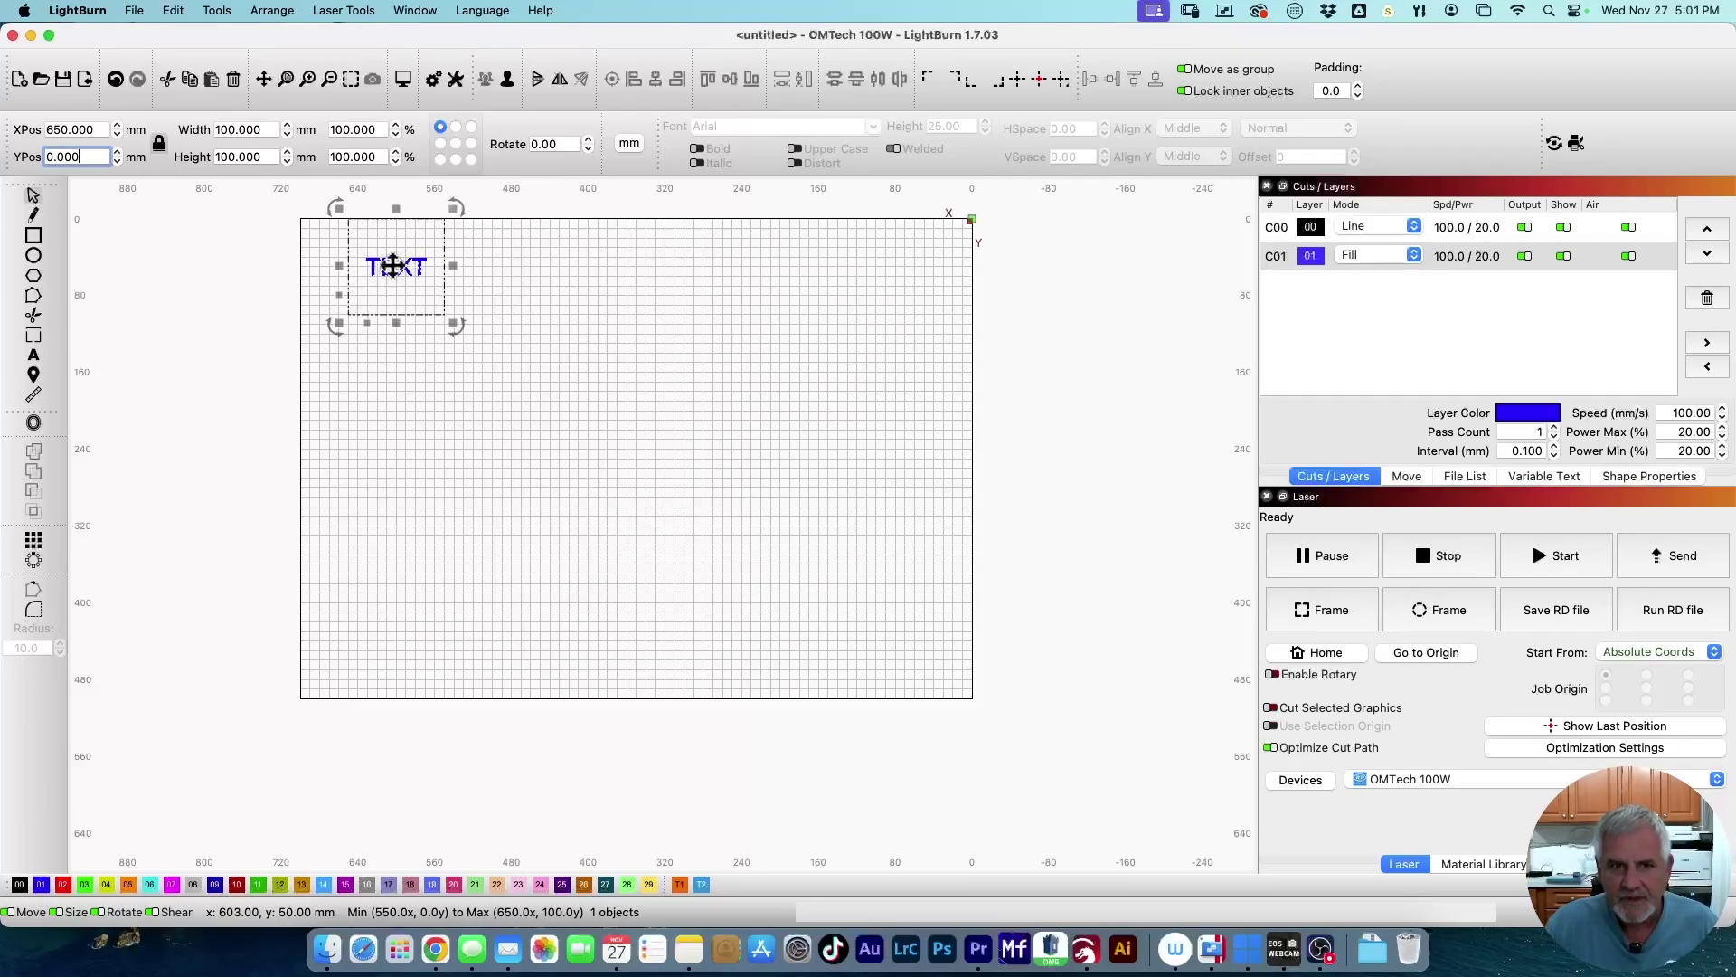
Step: Move the grouped square to about X 418, Y 80 mm, and try different corners as its position reference, ending at the lower-right
drag(393, 266, 615, 343)
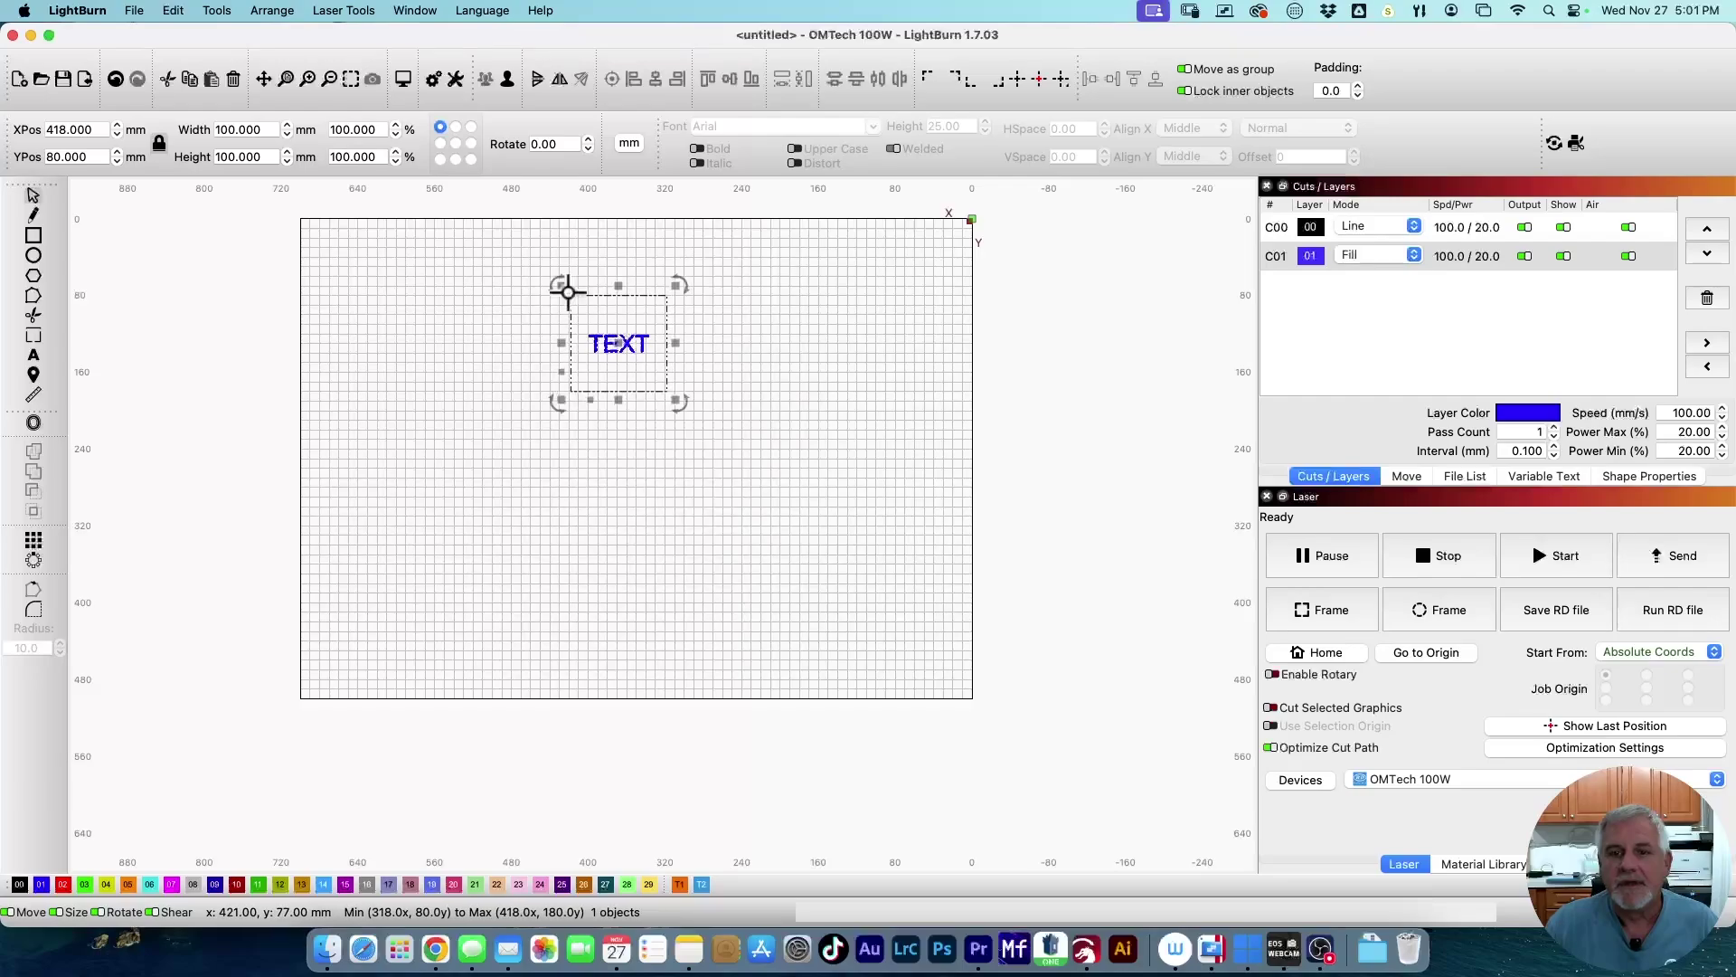
click(470, 127)
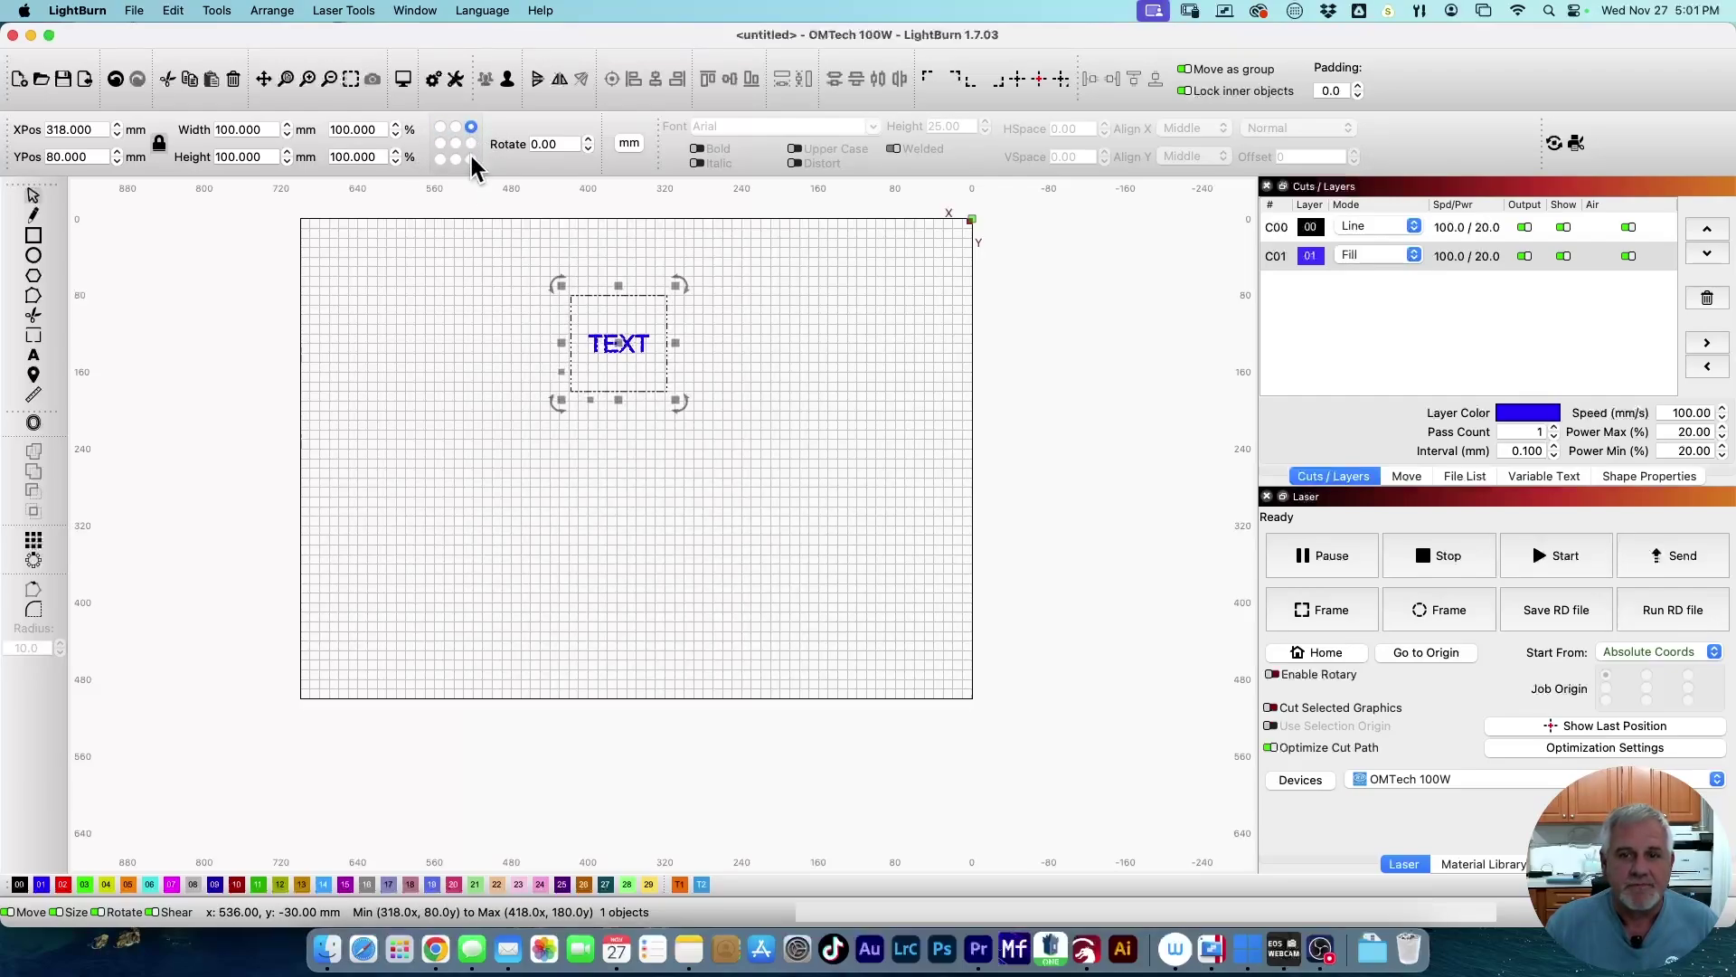
click(441, 159)
click(442, 126)
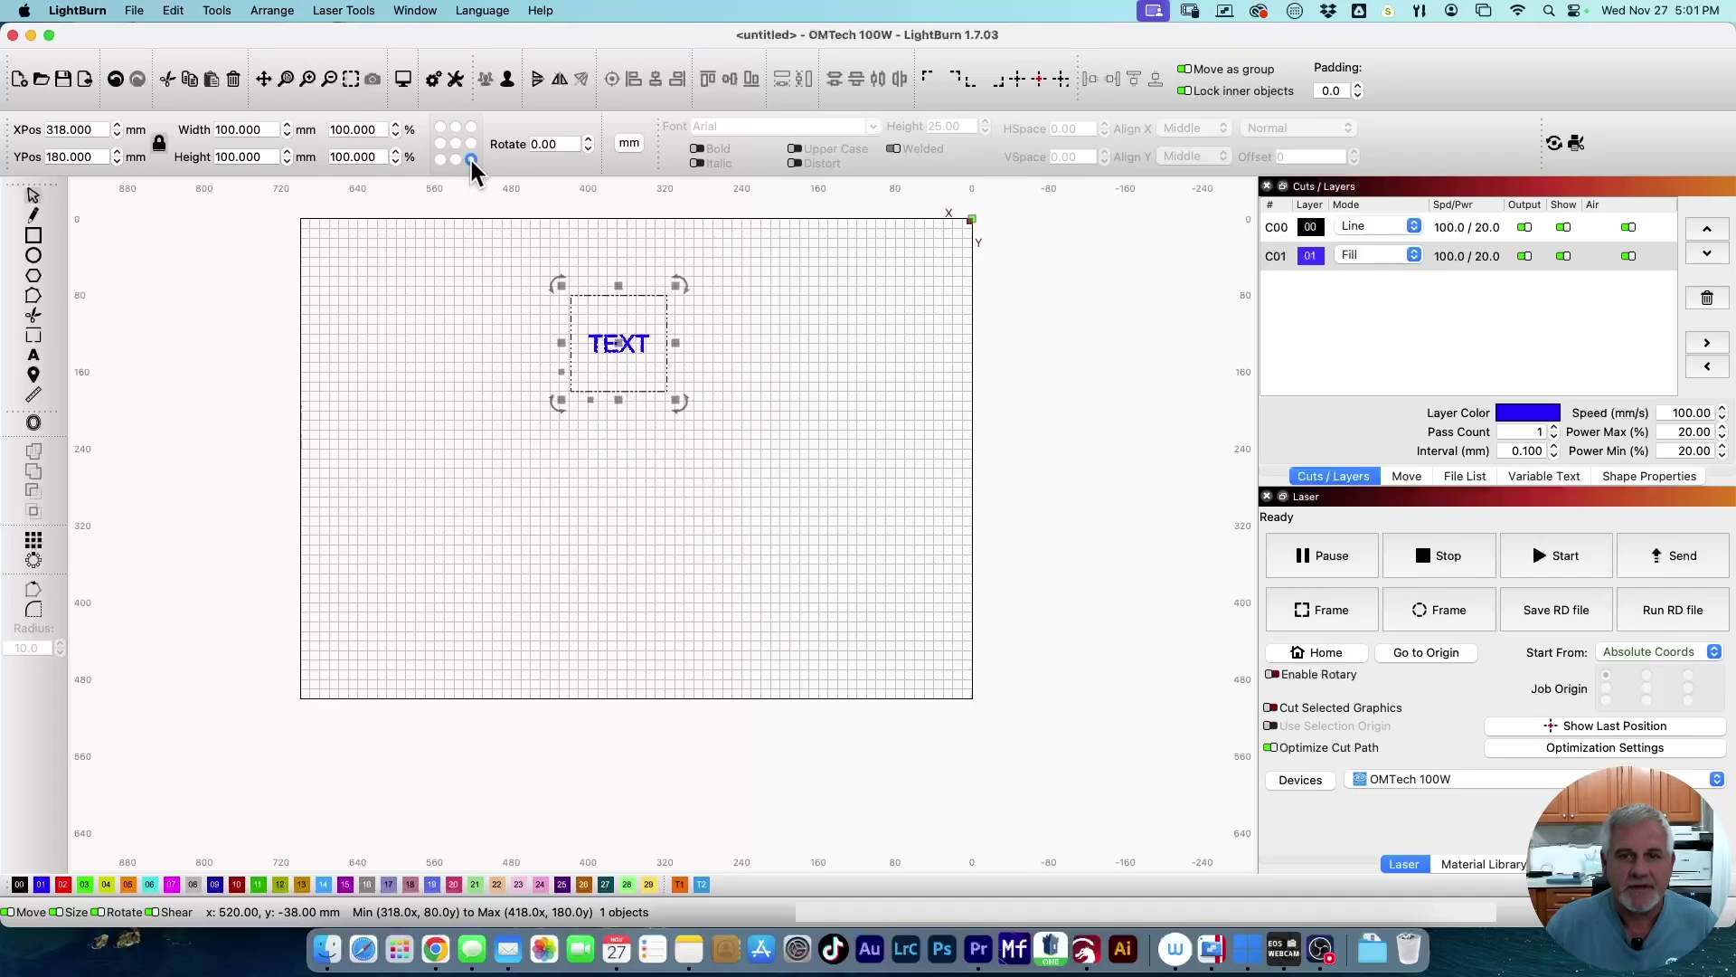
Step: Position the lower-right corner of the grouped square at X 650 mm, Y 0 mm
double_click(91, 130)
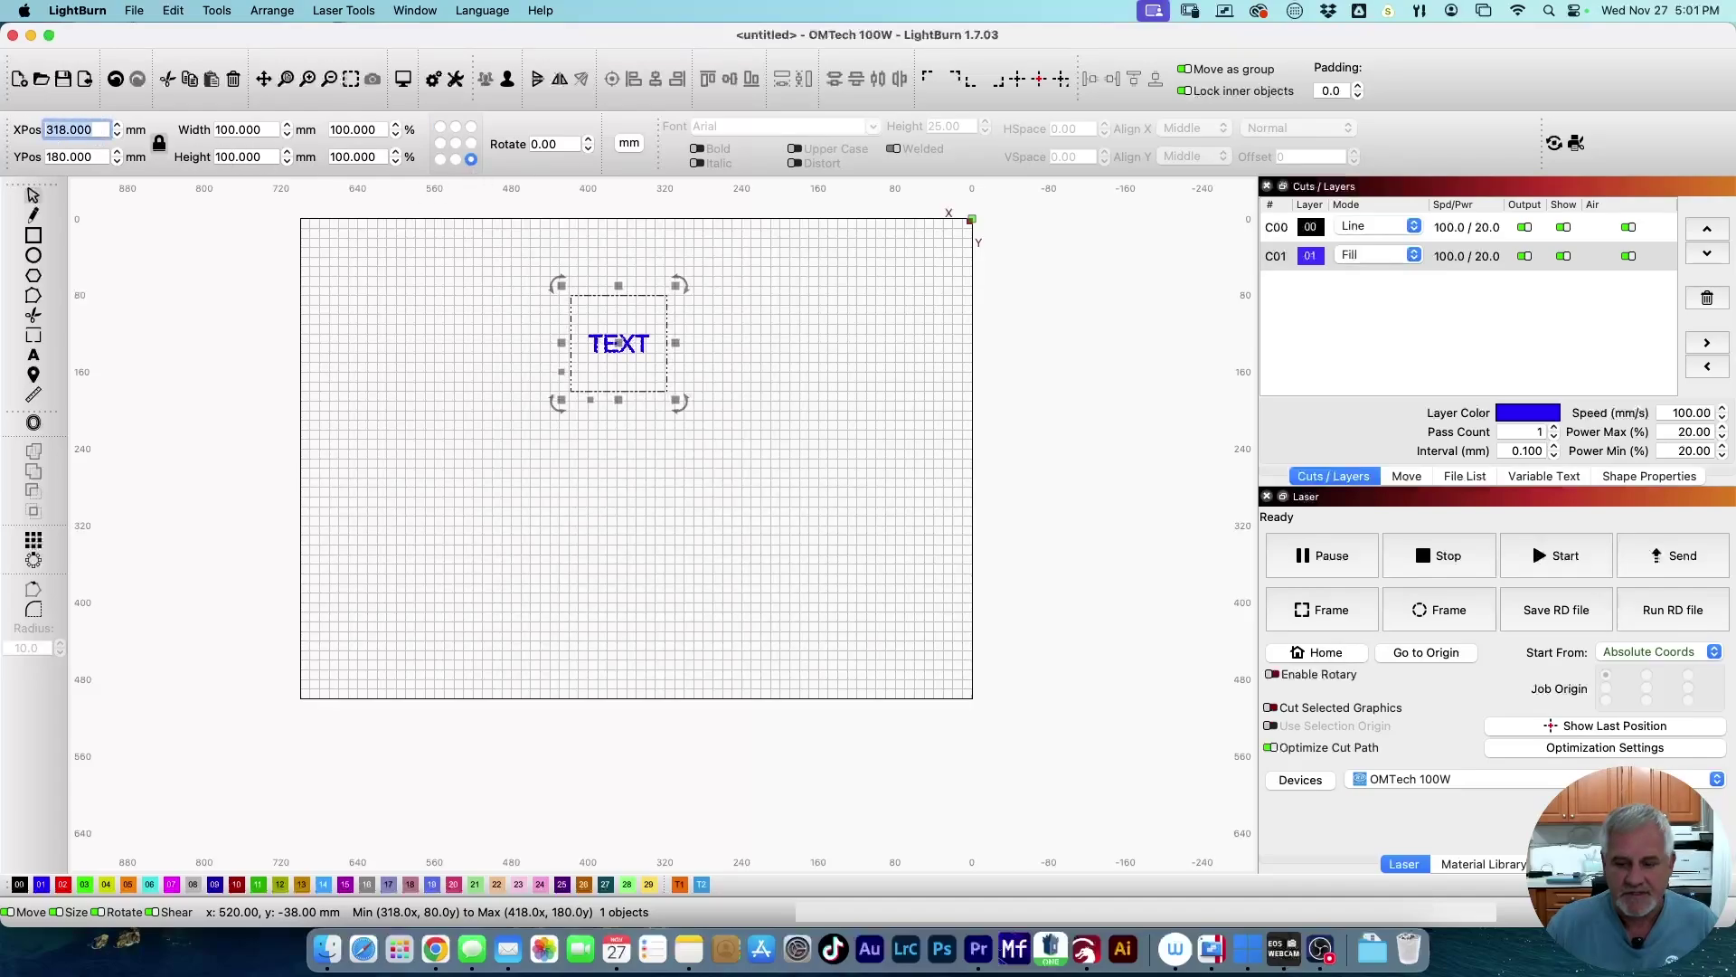
text(650)
key(Tab)
text(0)
key(Return)
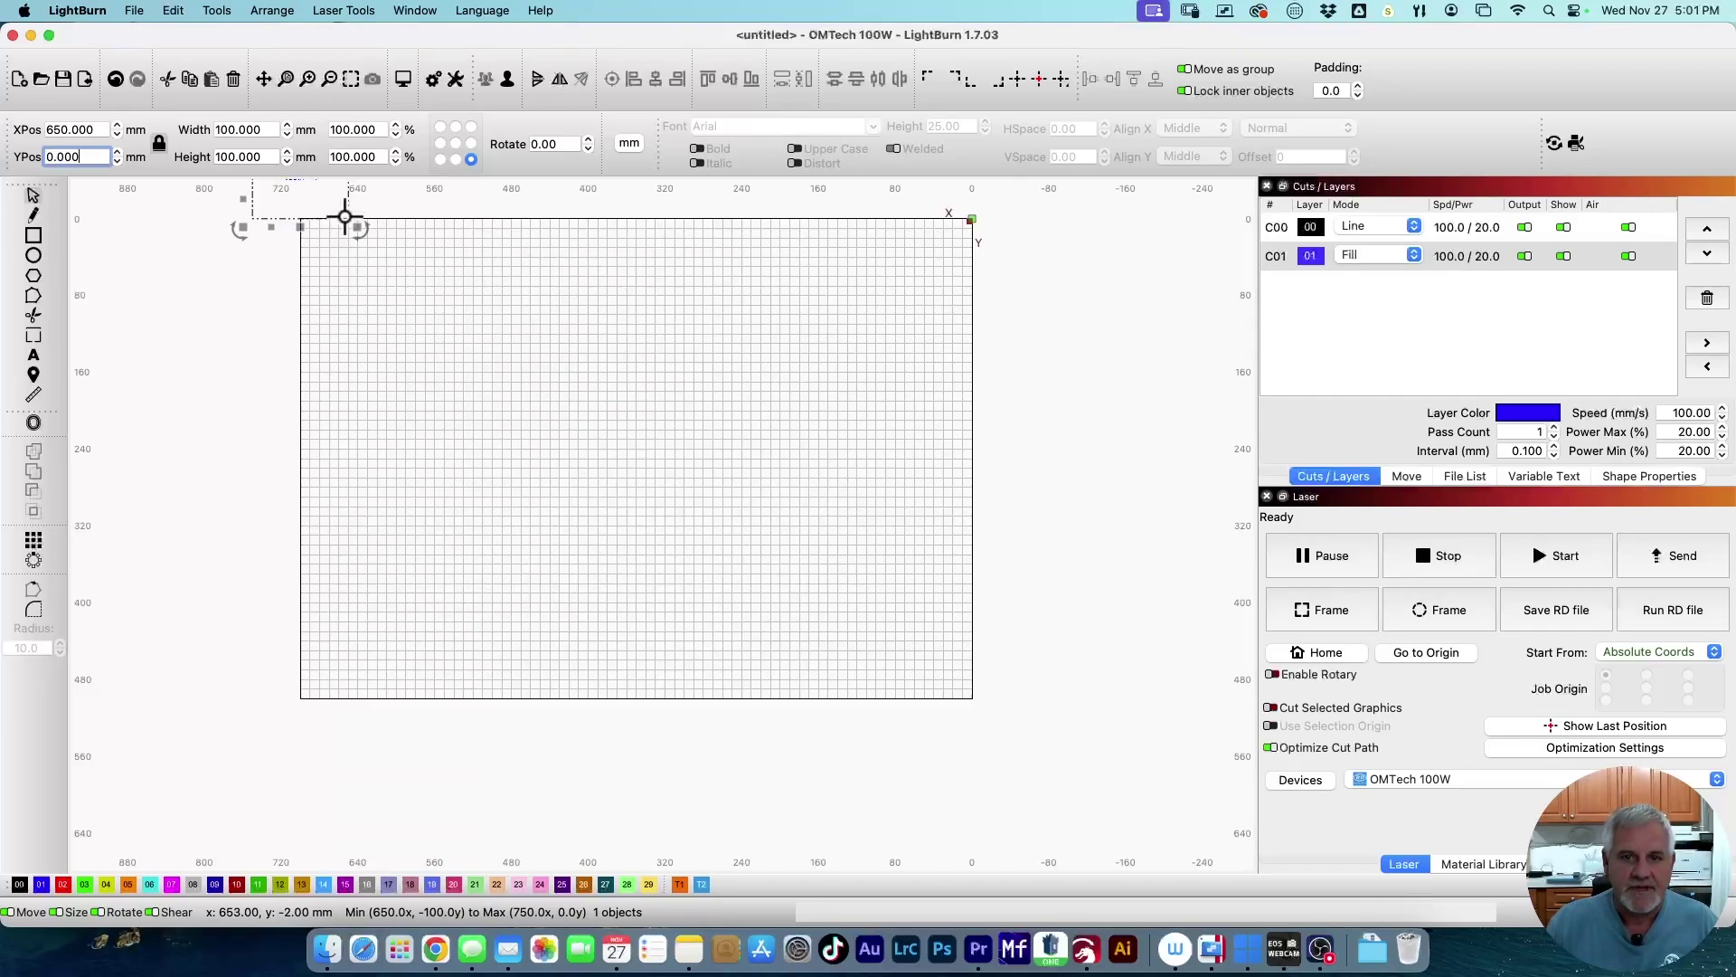
scroll(347, 218, up, 5)
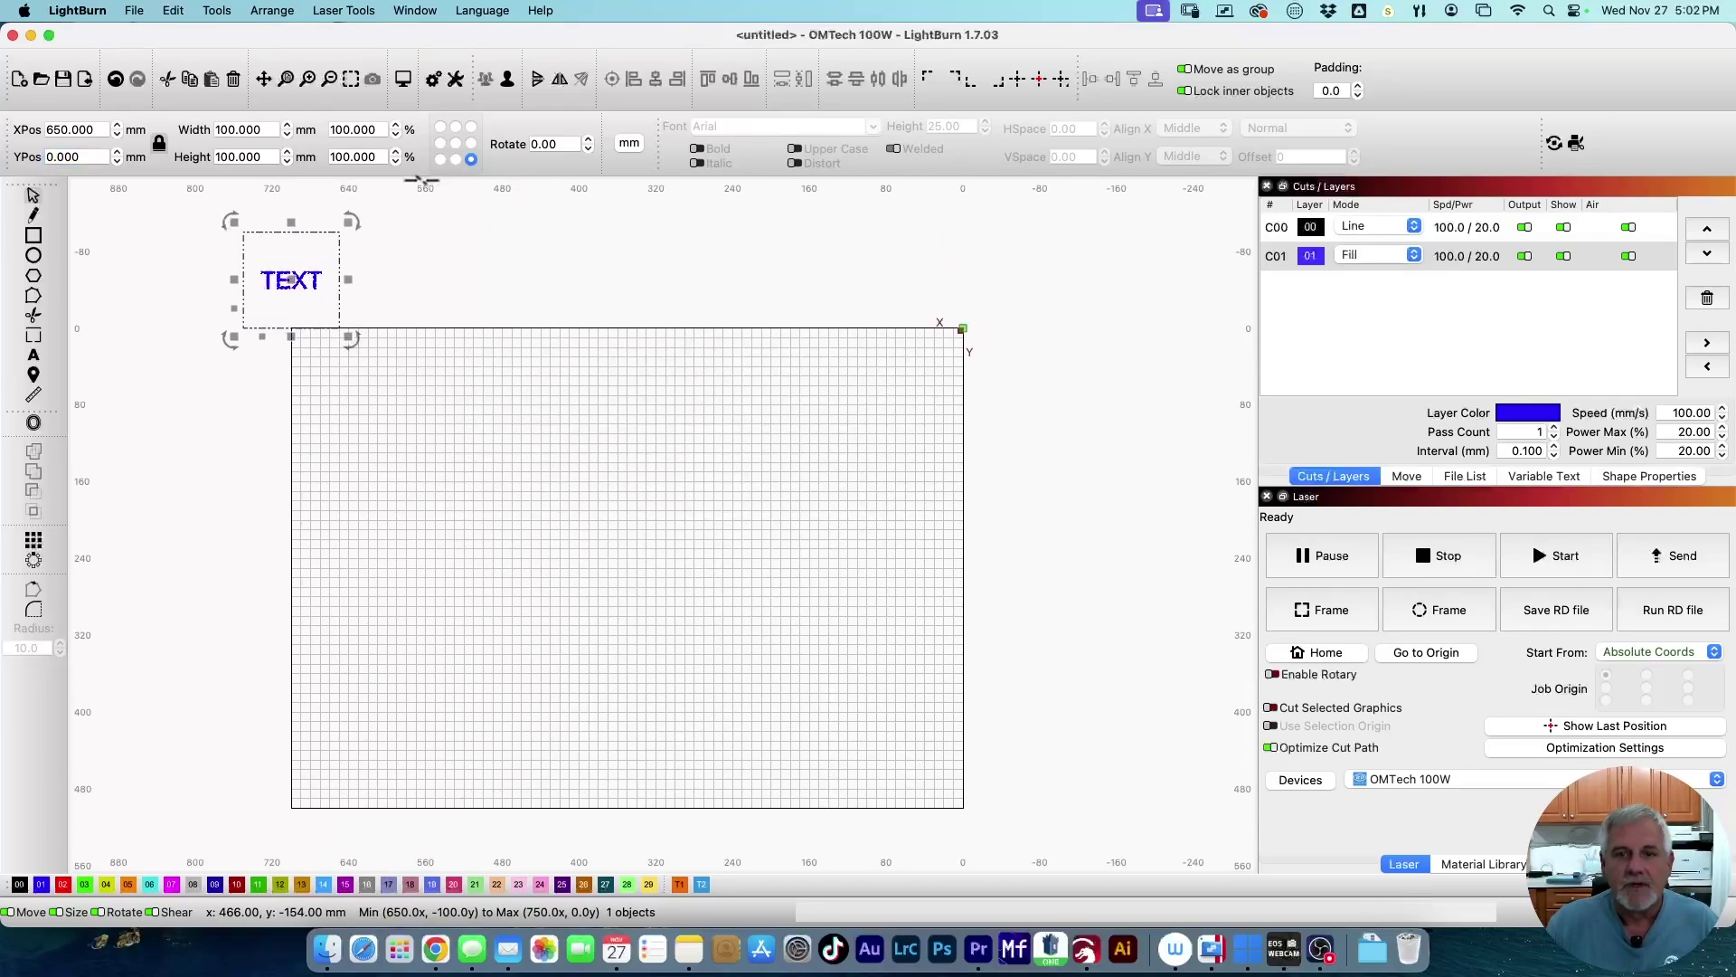
Step: Switch the position reference to the group's center and place that center at X 650 mm, Y 0 mm
click(455, 143)
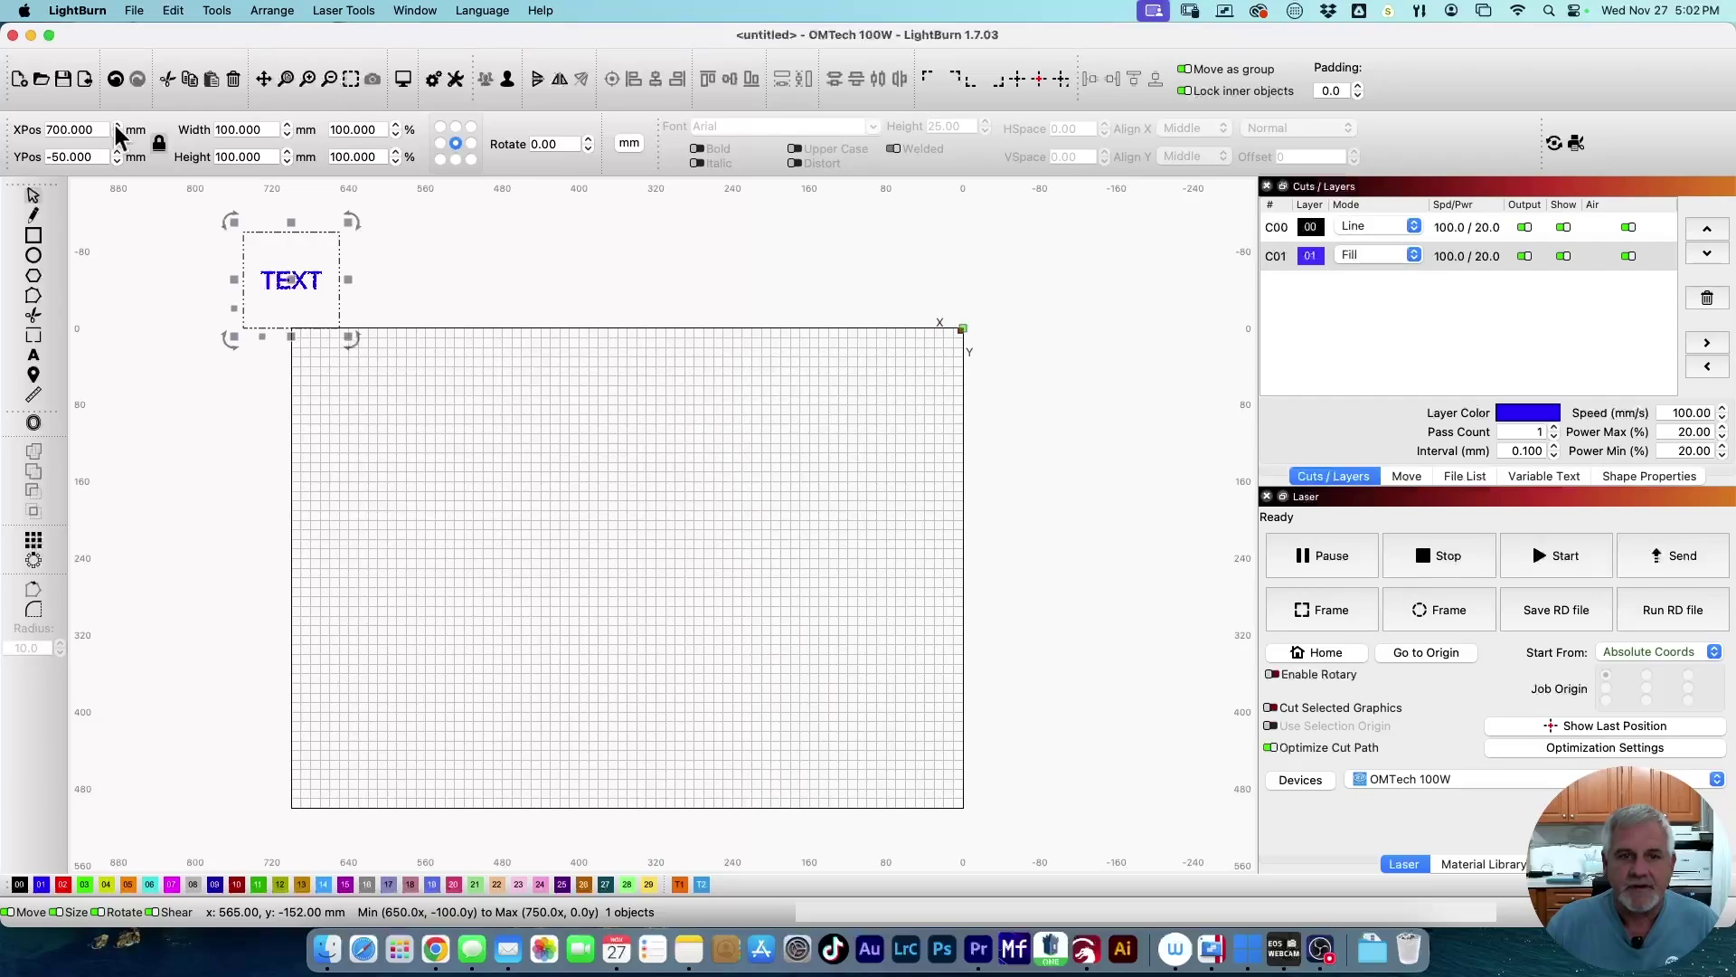
click(97, 122)
key(super+a)
text(650)
key(Tab)
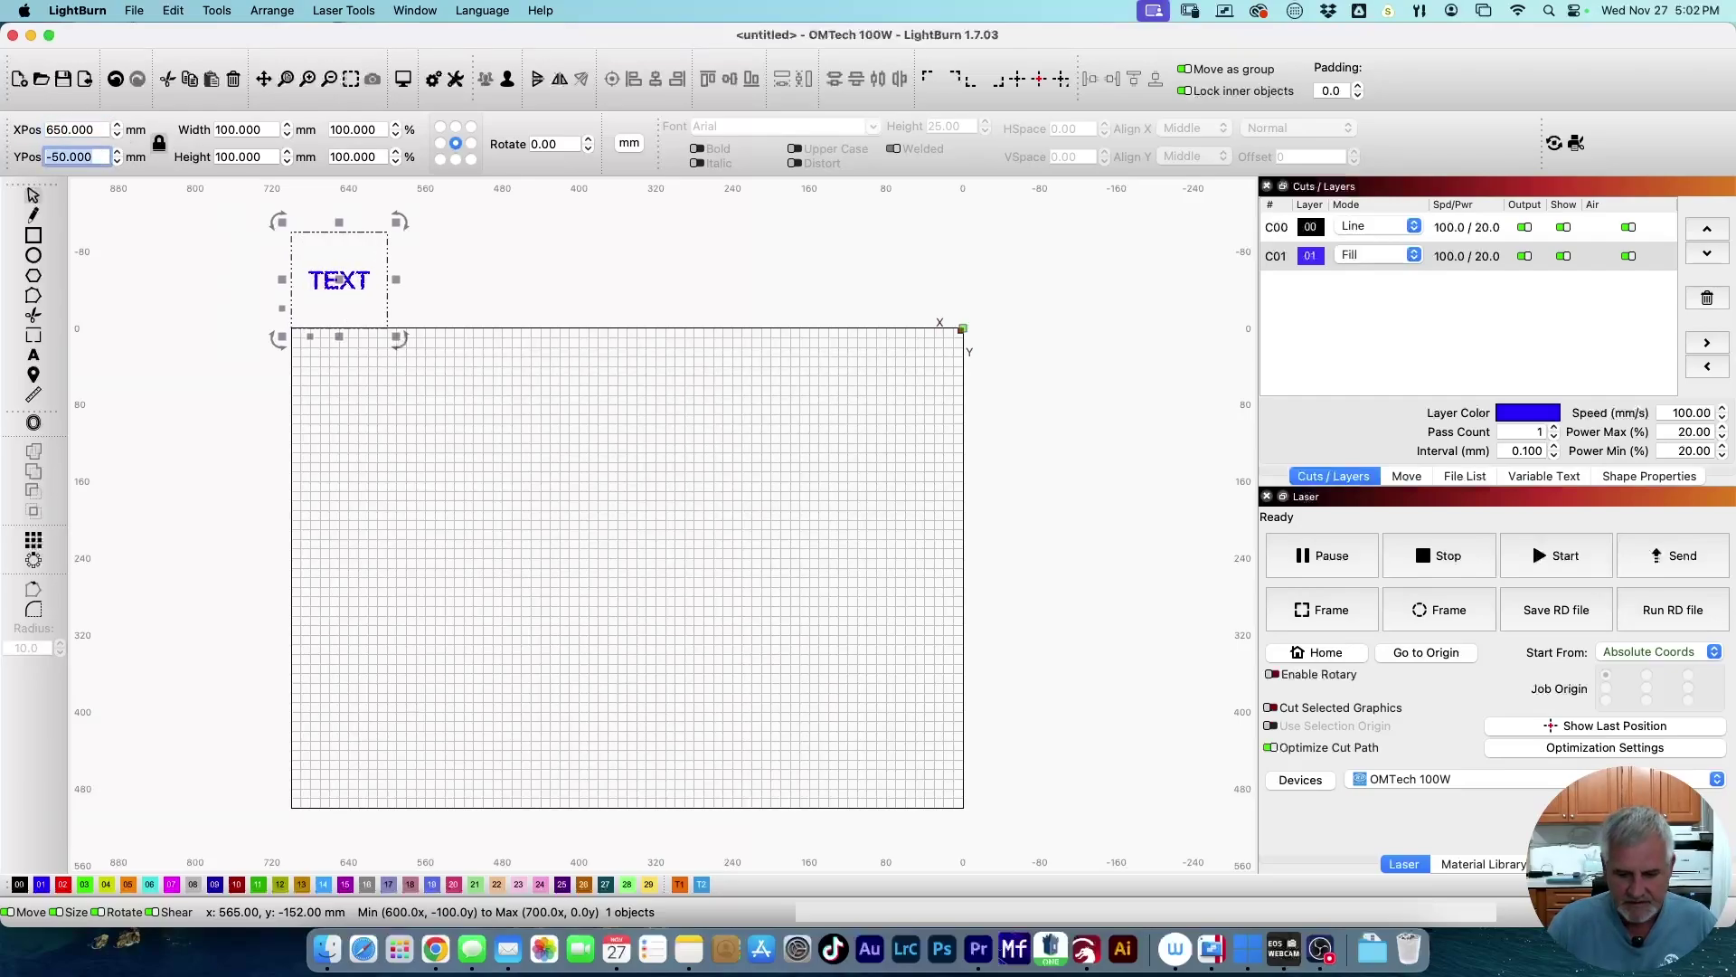
text(0)
key(Return)
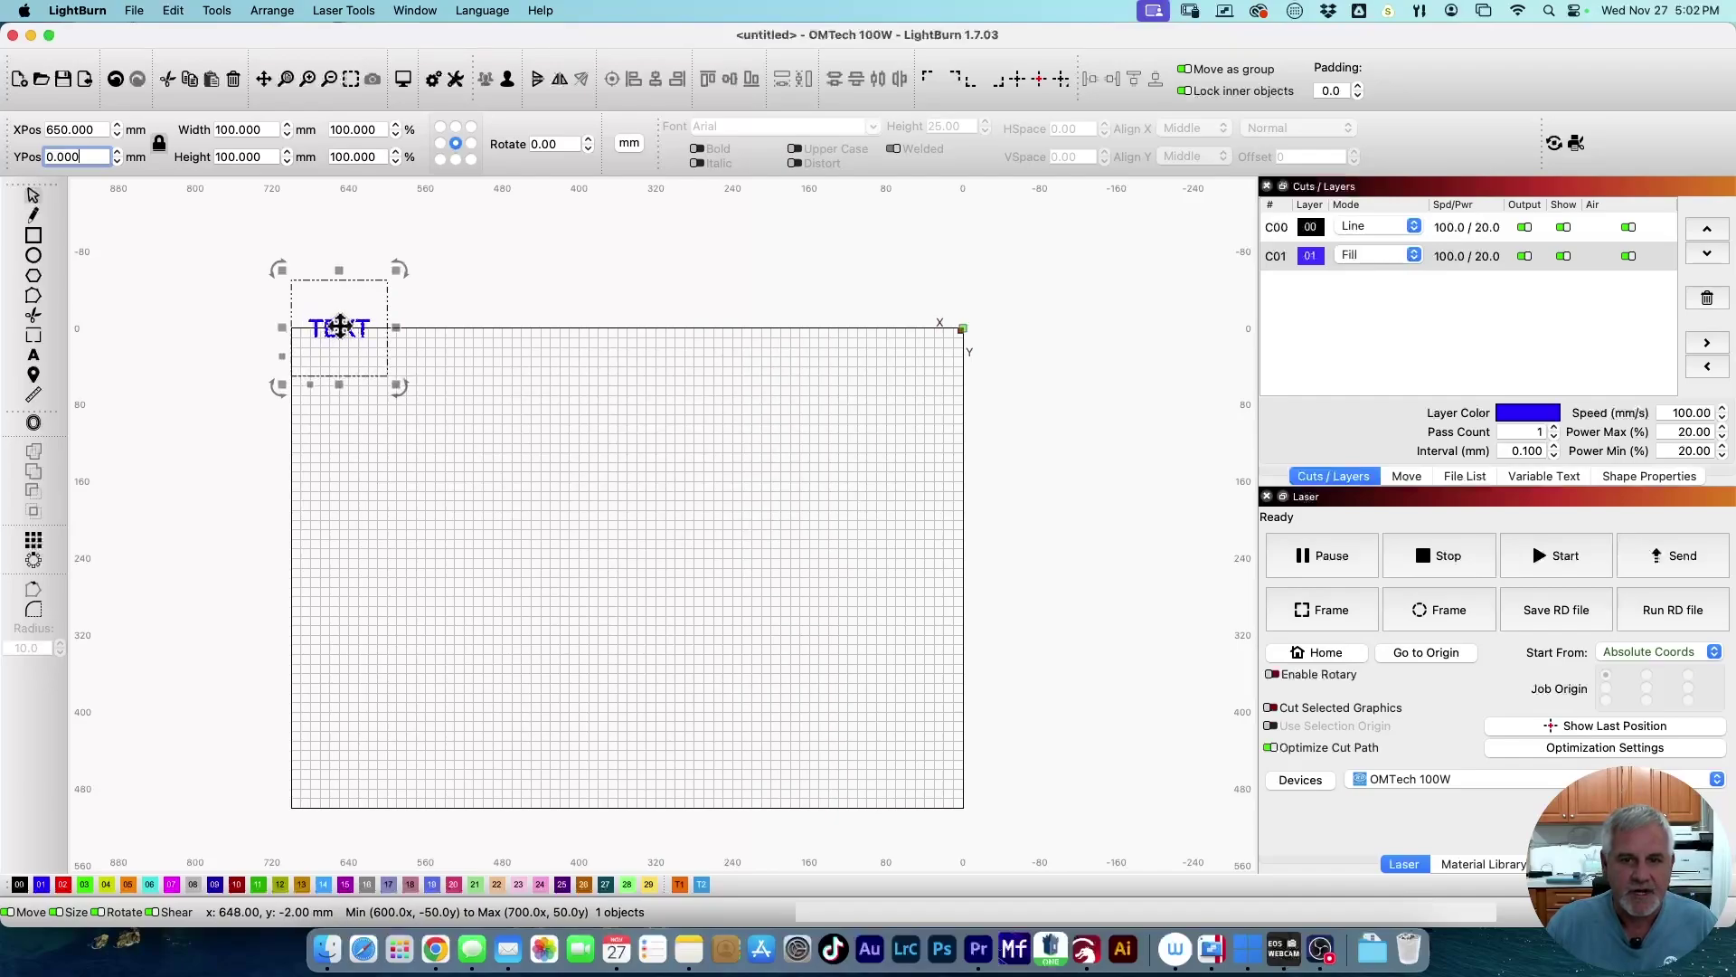
Step: Set the position reference to the upper-left corner and move the grouped square to about X 403, Y 163 mm inside the bed
click(440, 127)
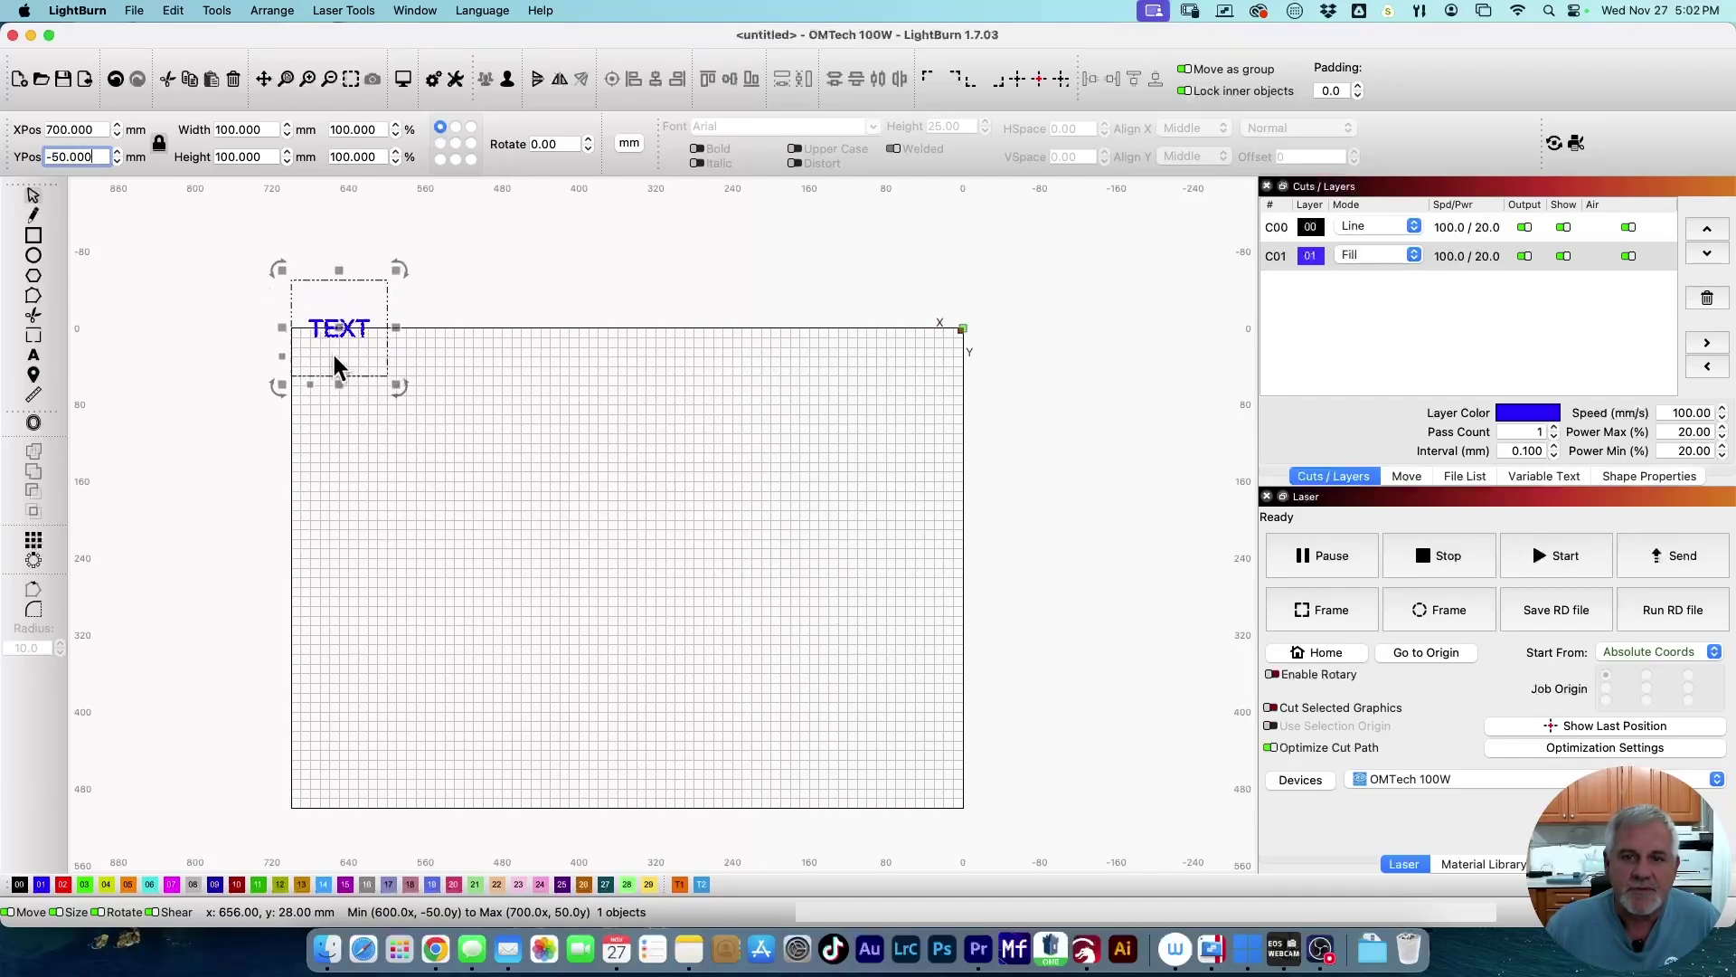
drag(335, 330, 511, 478)
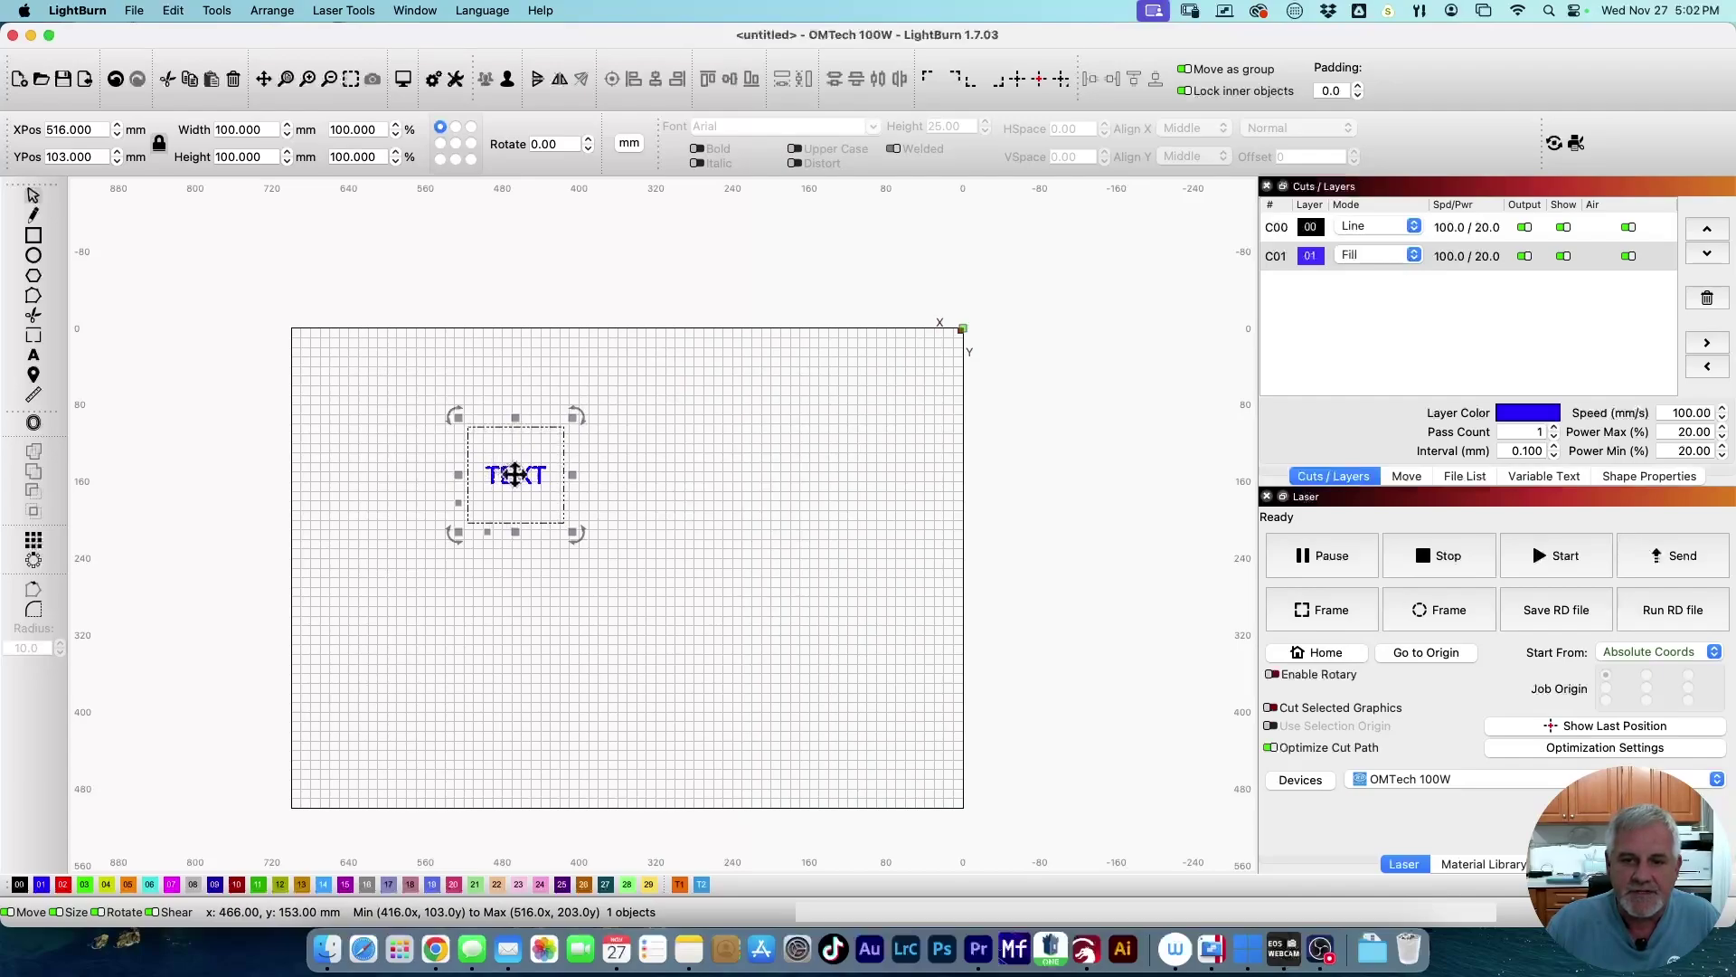
drag(515, 476, 624, 535)
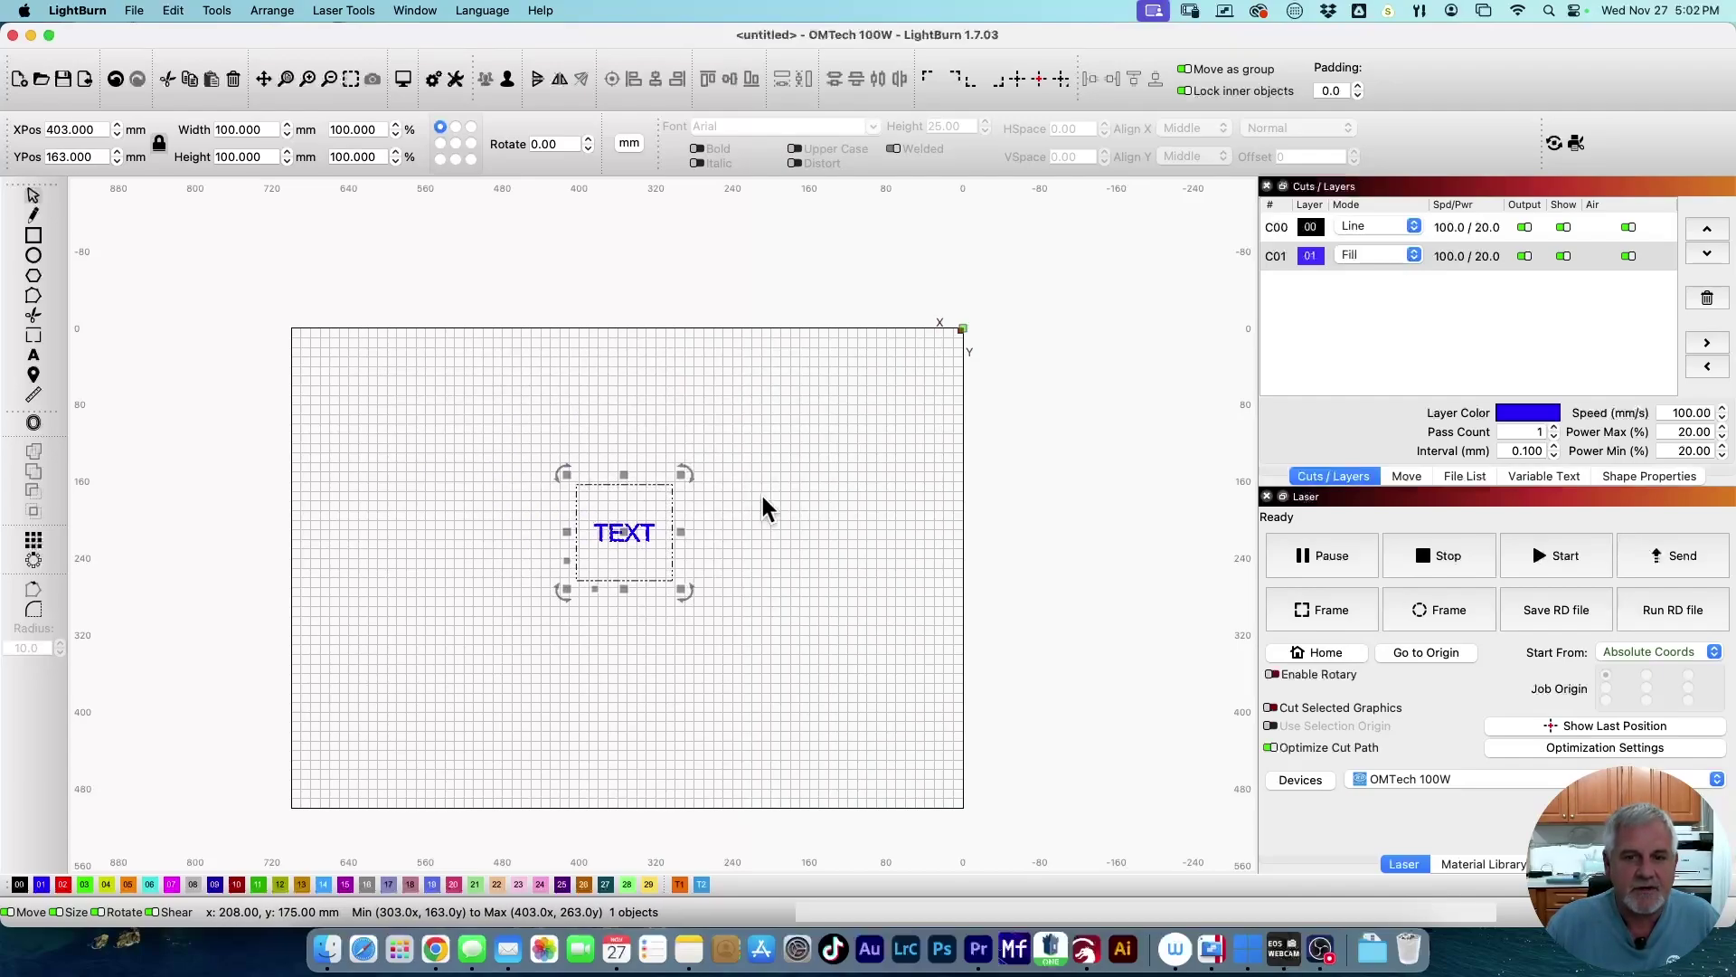
scroll(574, 486, up, 4)
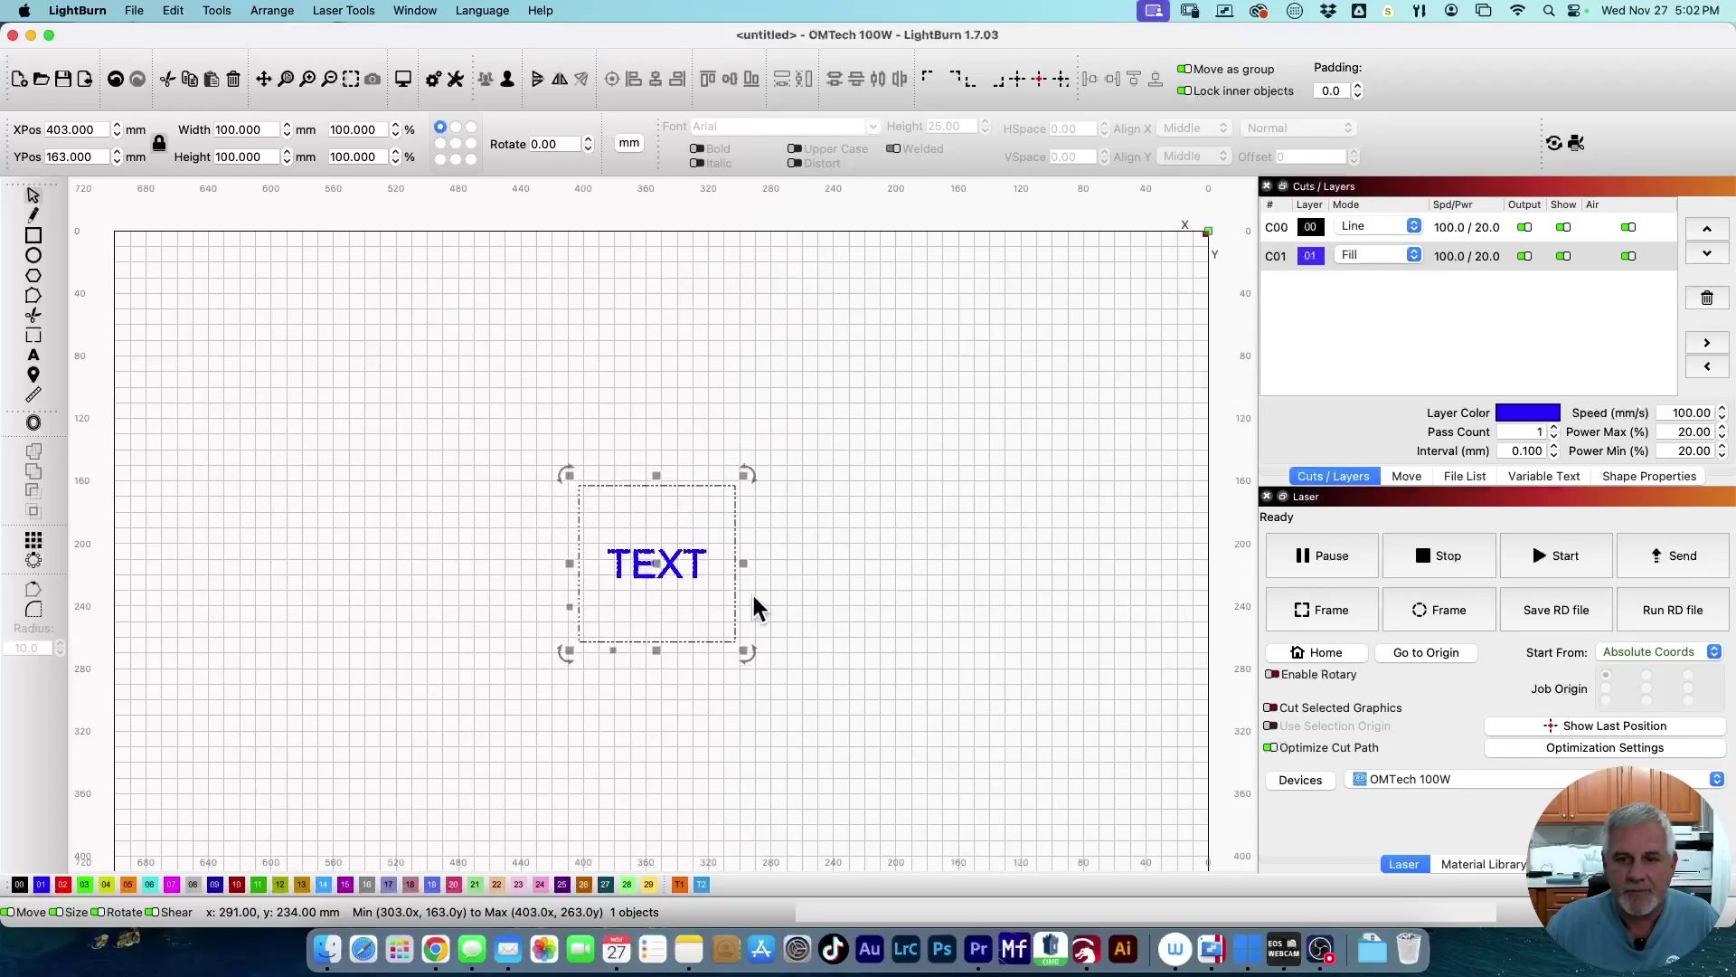
Step: Set Start From to Current Position and the job origin to the lower-left corner
scroll(728, 604, down, 1)
scroll(657, 479, up, 2)
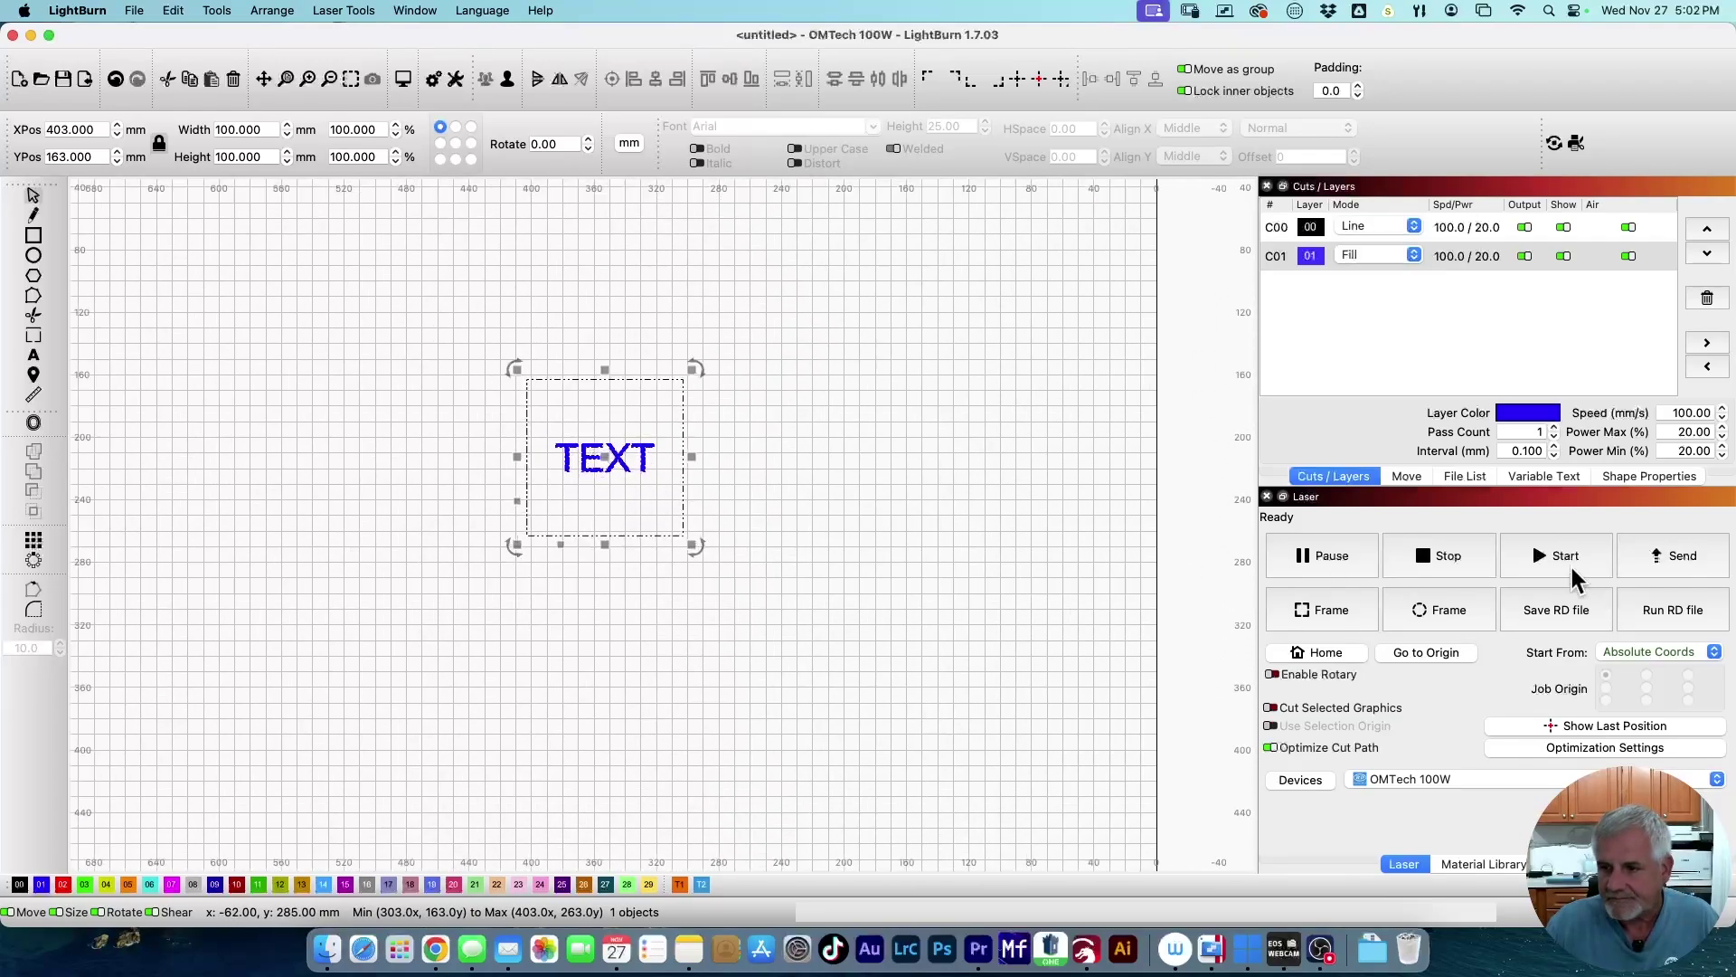
click(1714, 653)
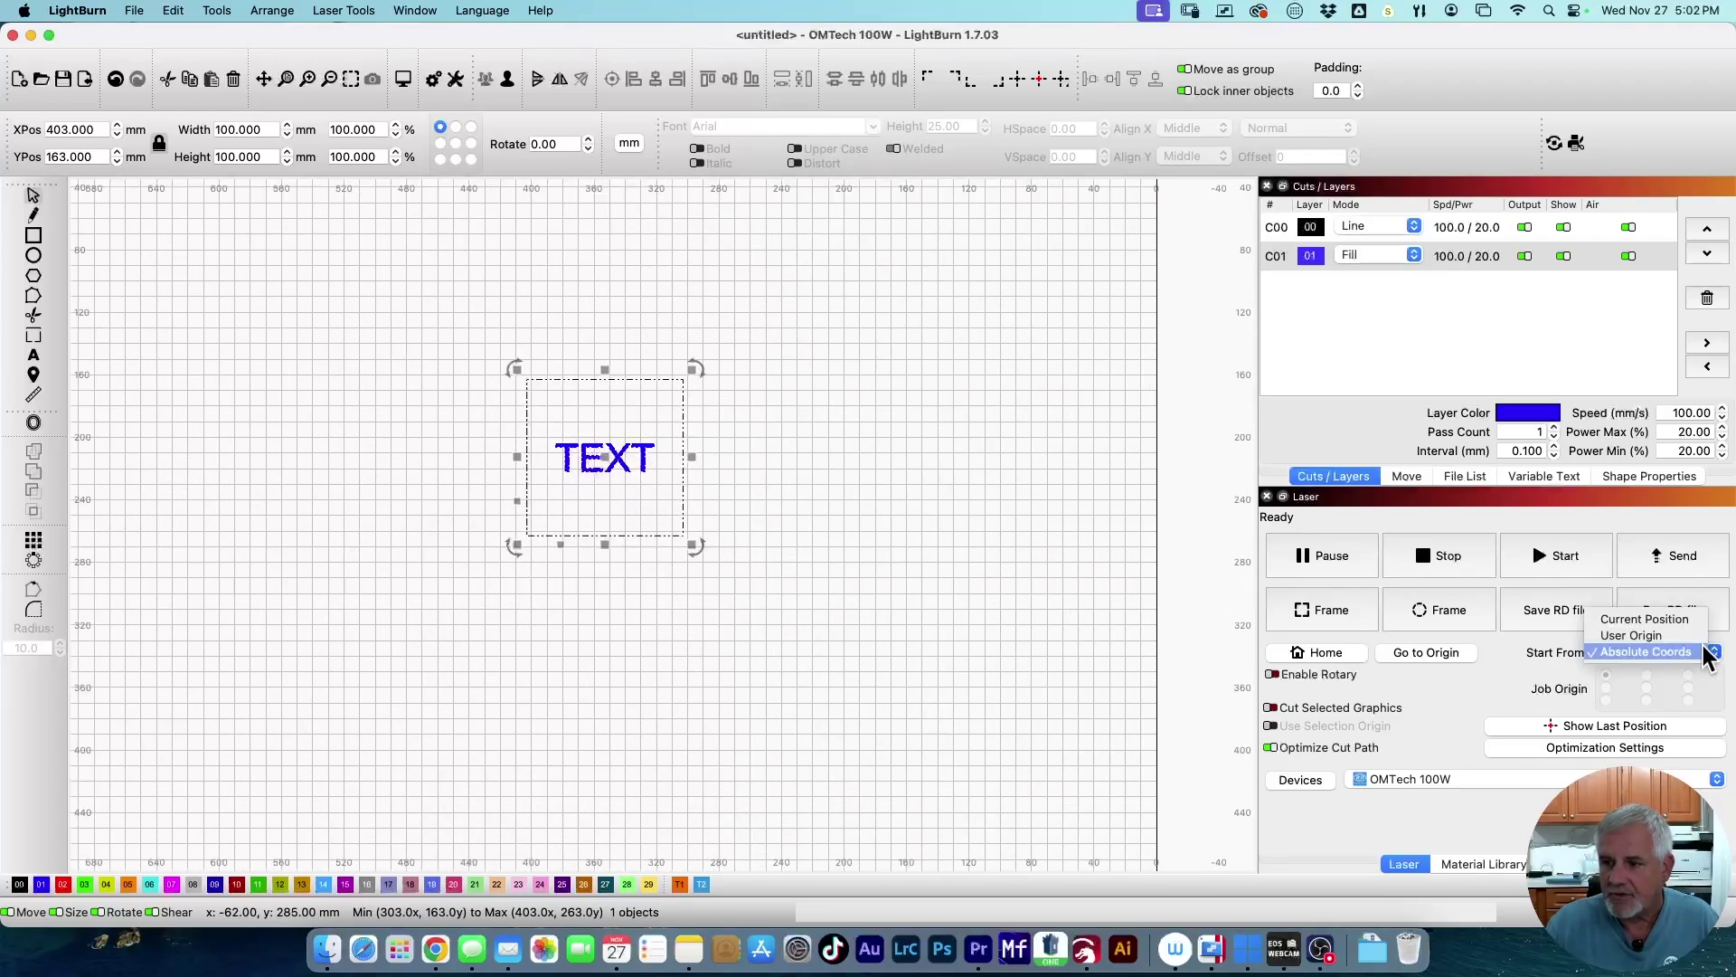
click(1682, 619)
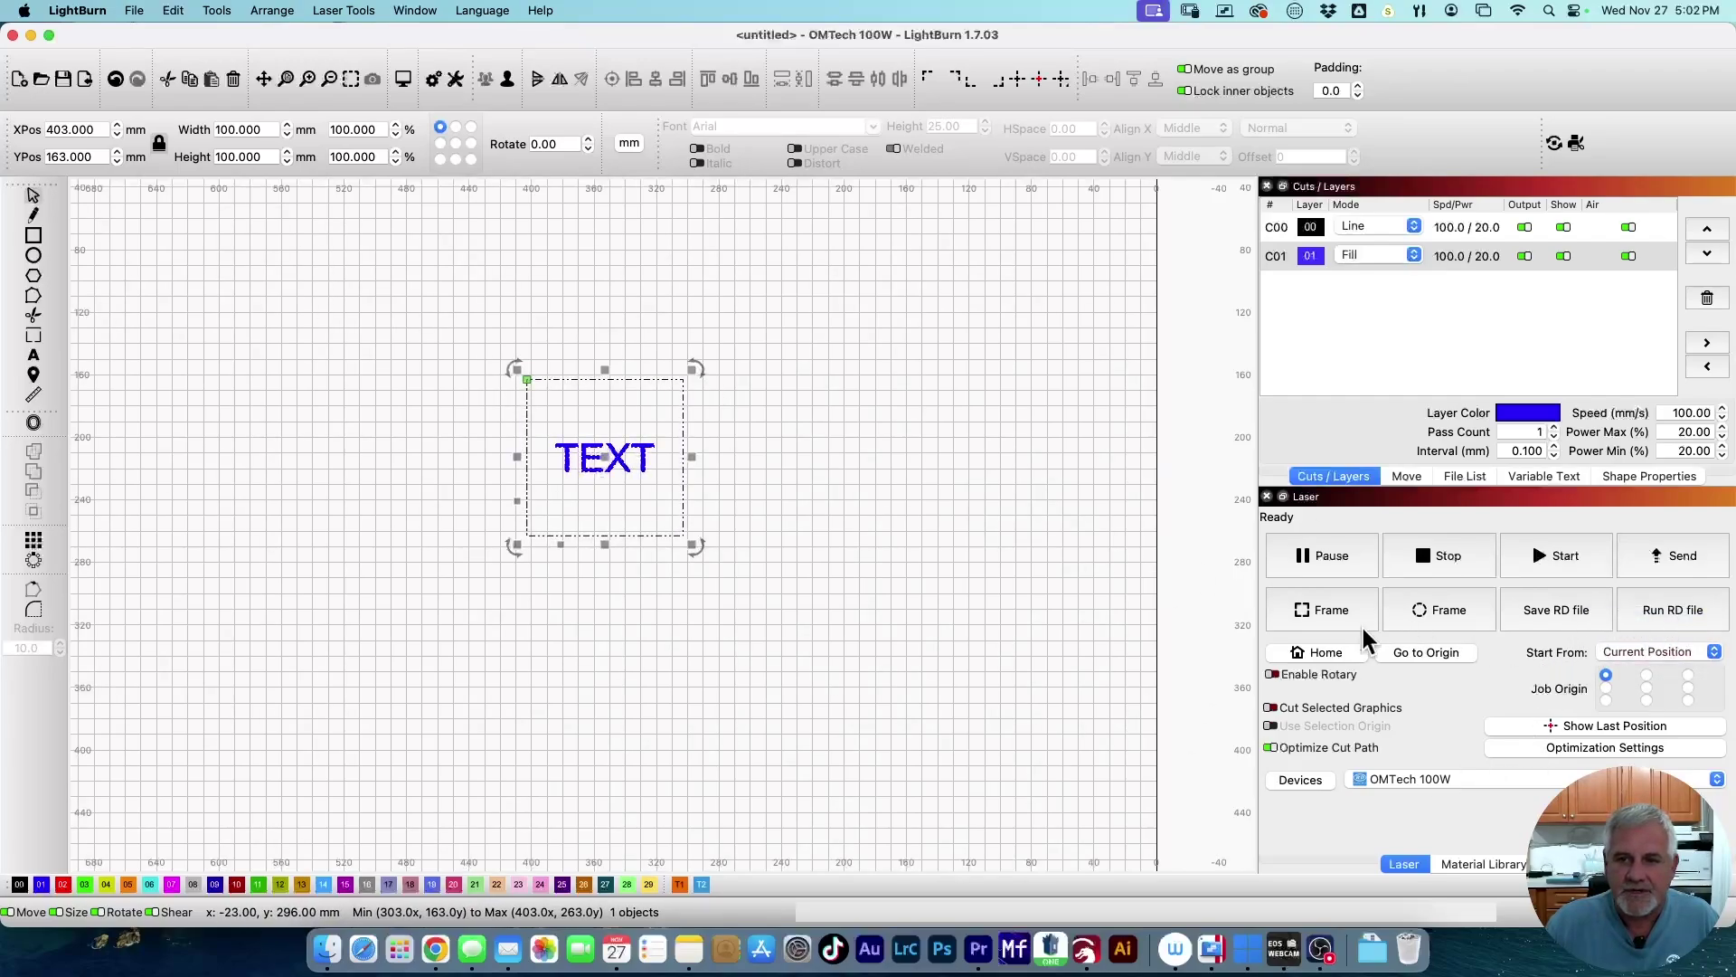
click(1688, 699)
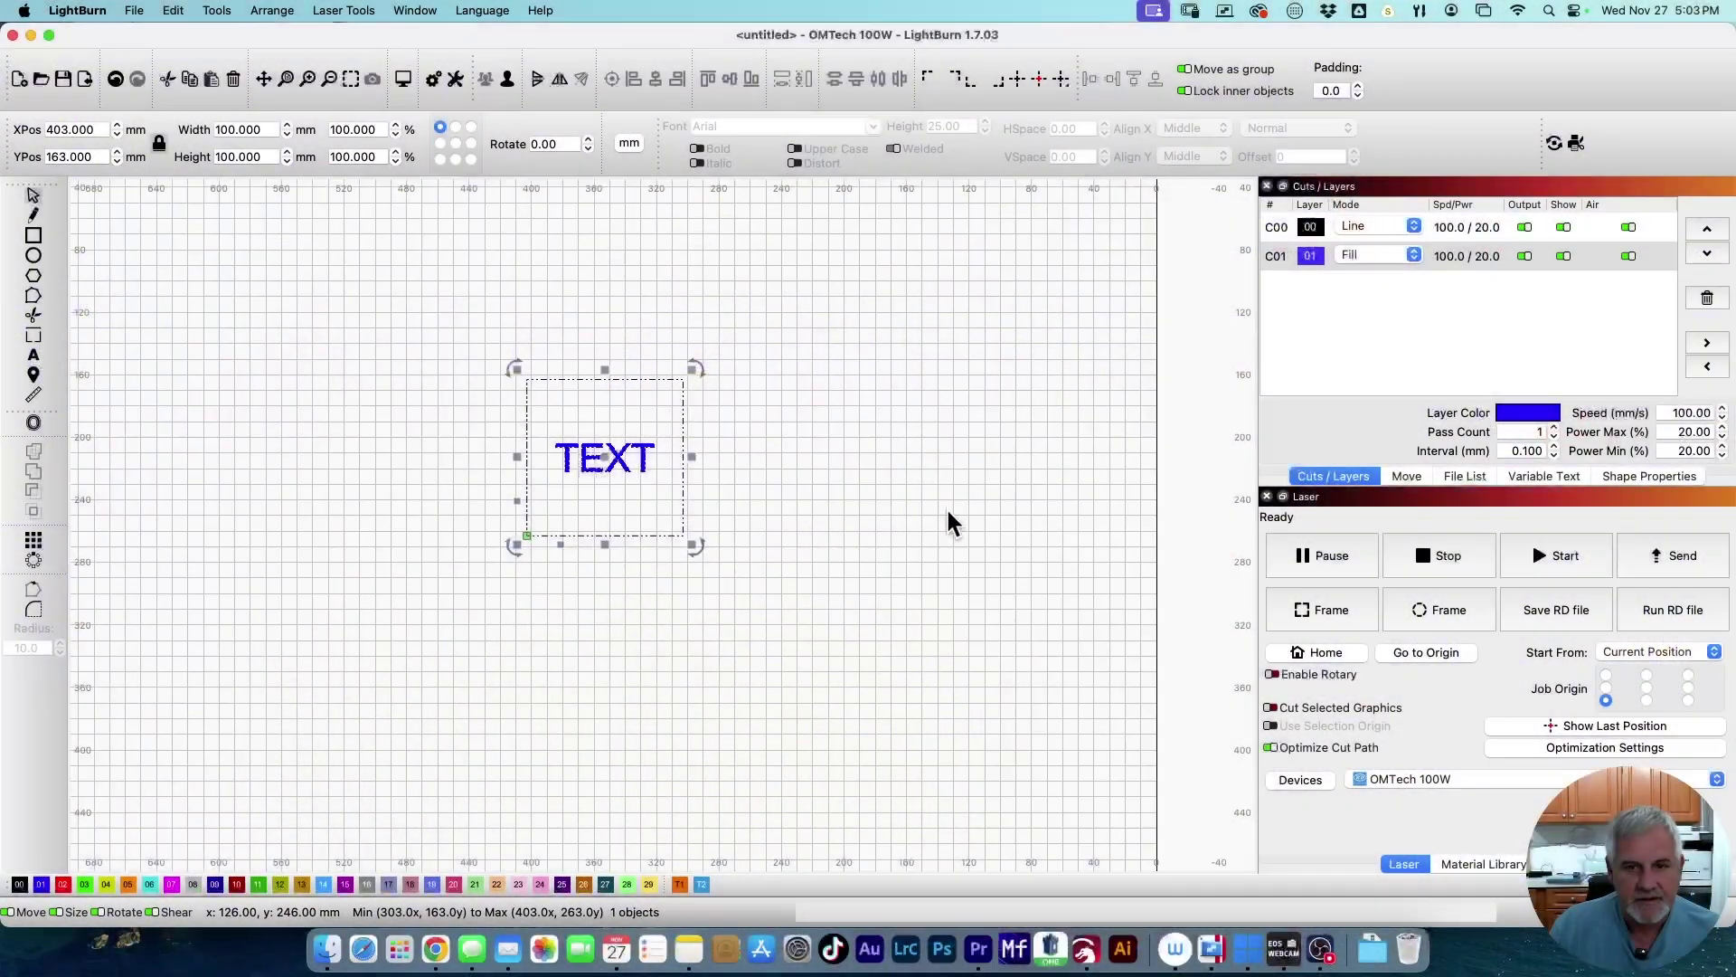
Step: Move the grouped square around the workspace, including off the bed, ending inside the bed at about X 293, Y 193 mm
drag(604, 460, 962, 622)
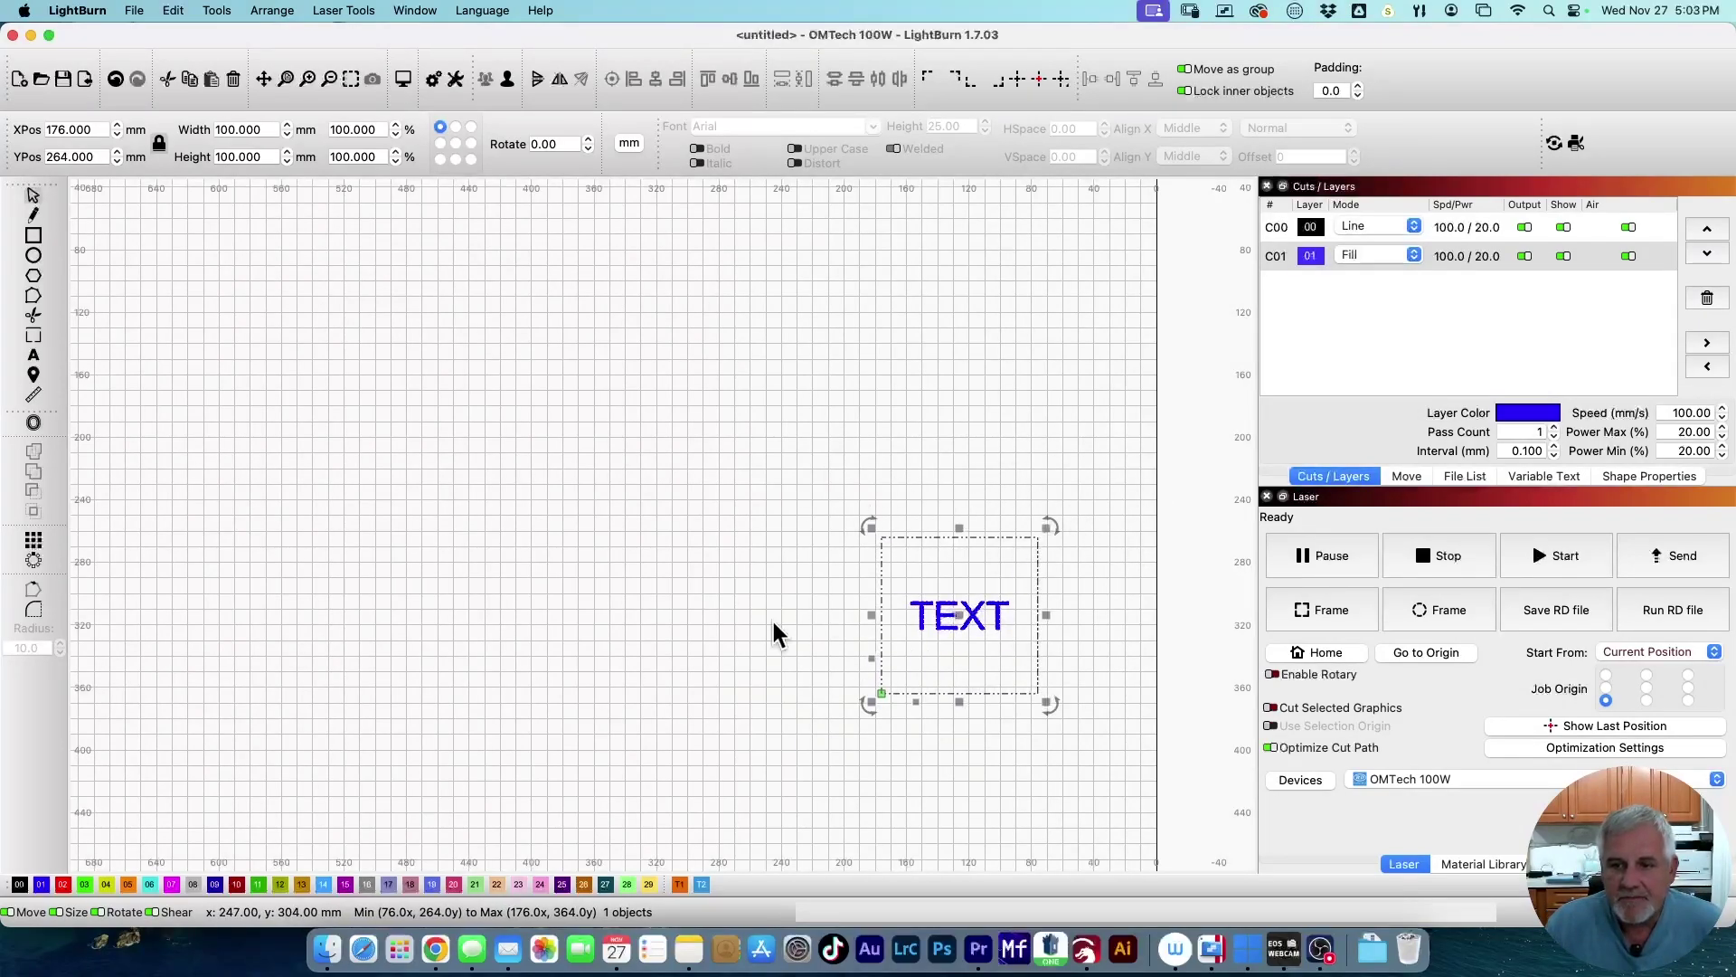
drag(949, 616, 1234, 497)
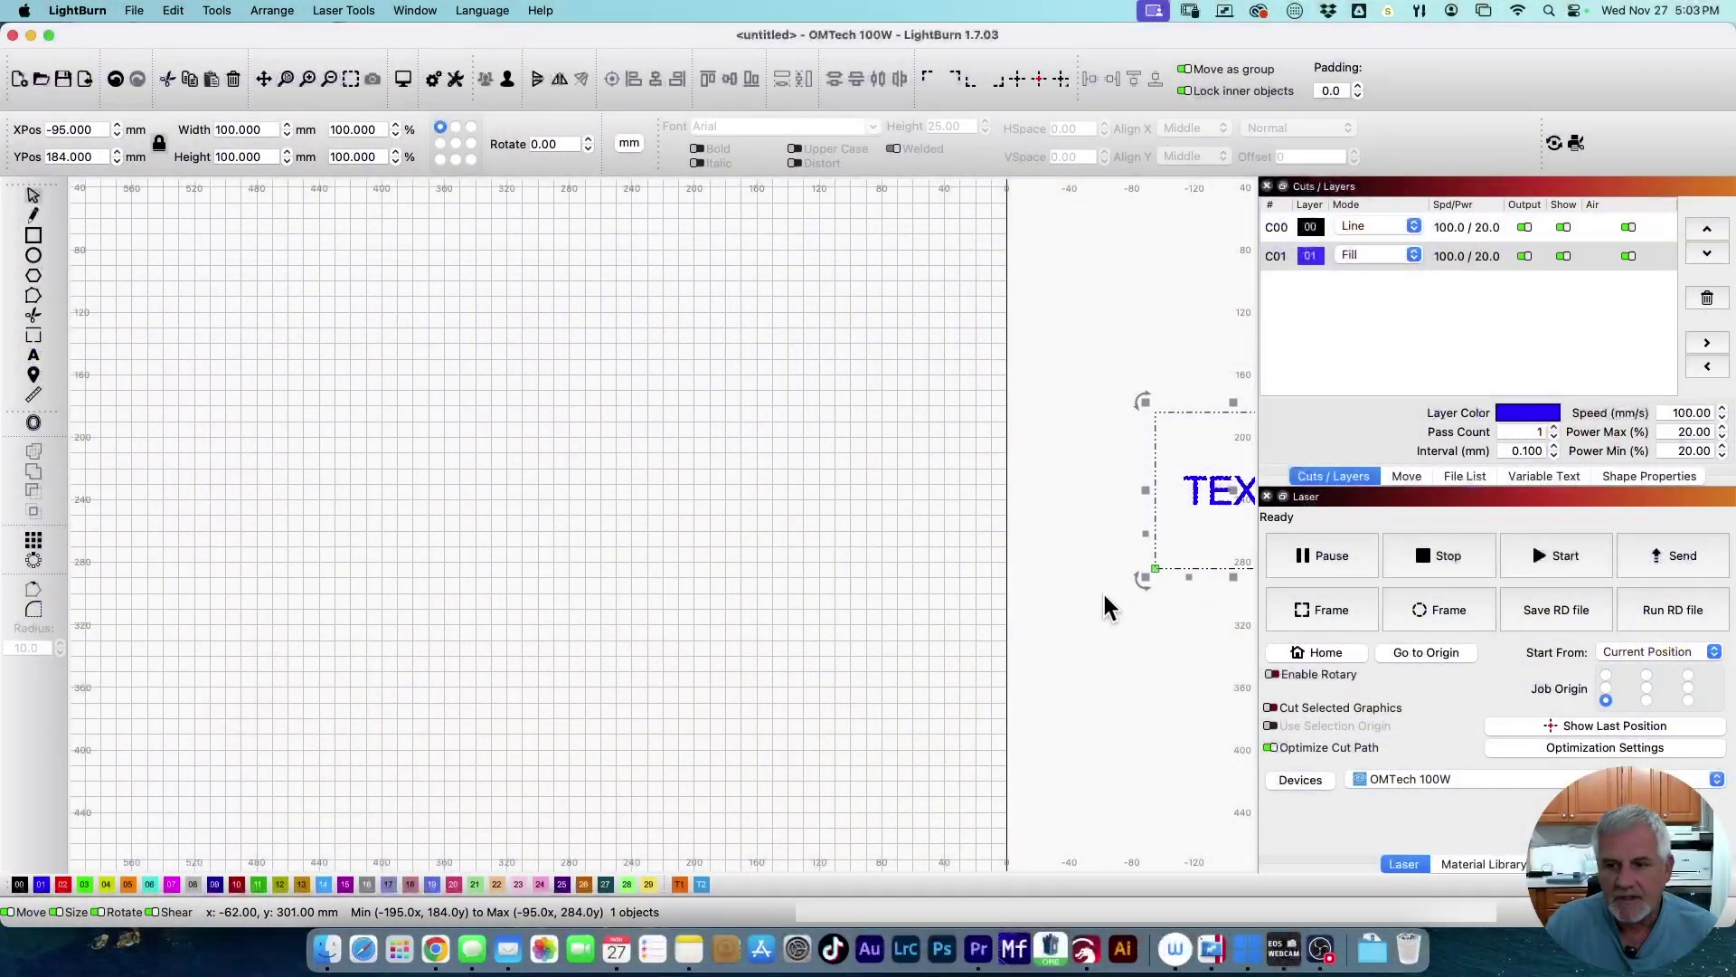
drag(1220, 495, 612, 508)
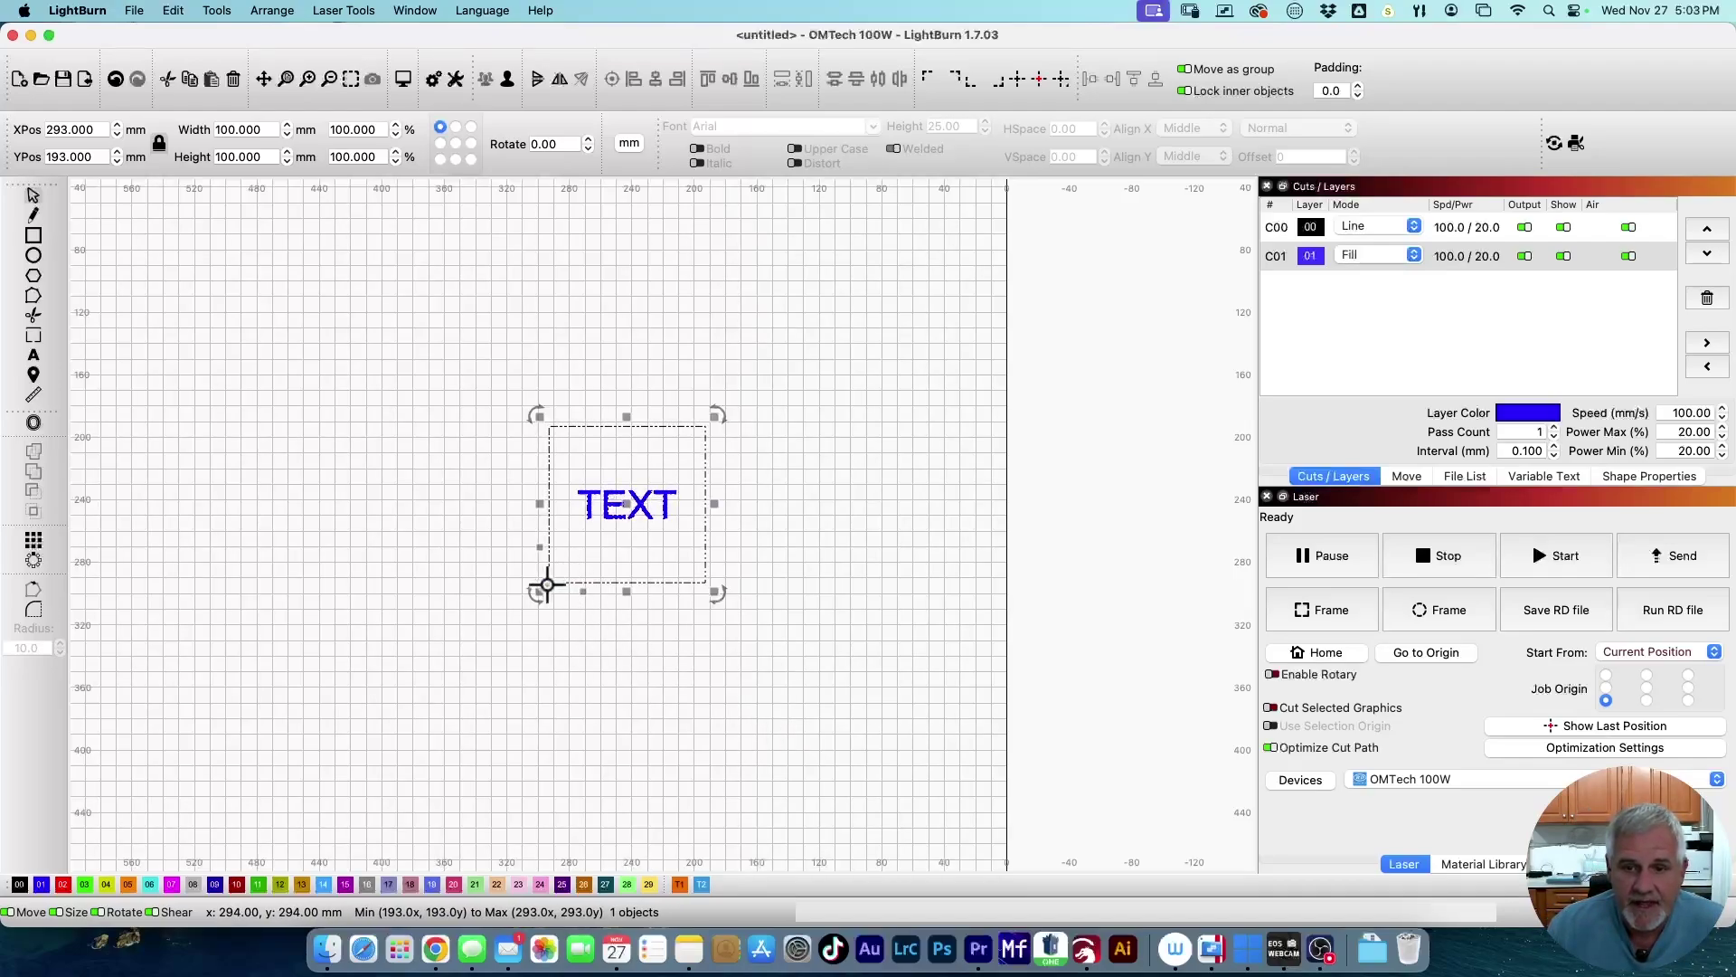
Step: Try the upper-right corner and the center as job origin, and return it to the lower-left corner
click(1687, 675)
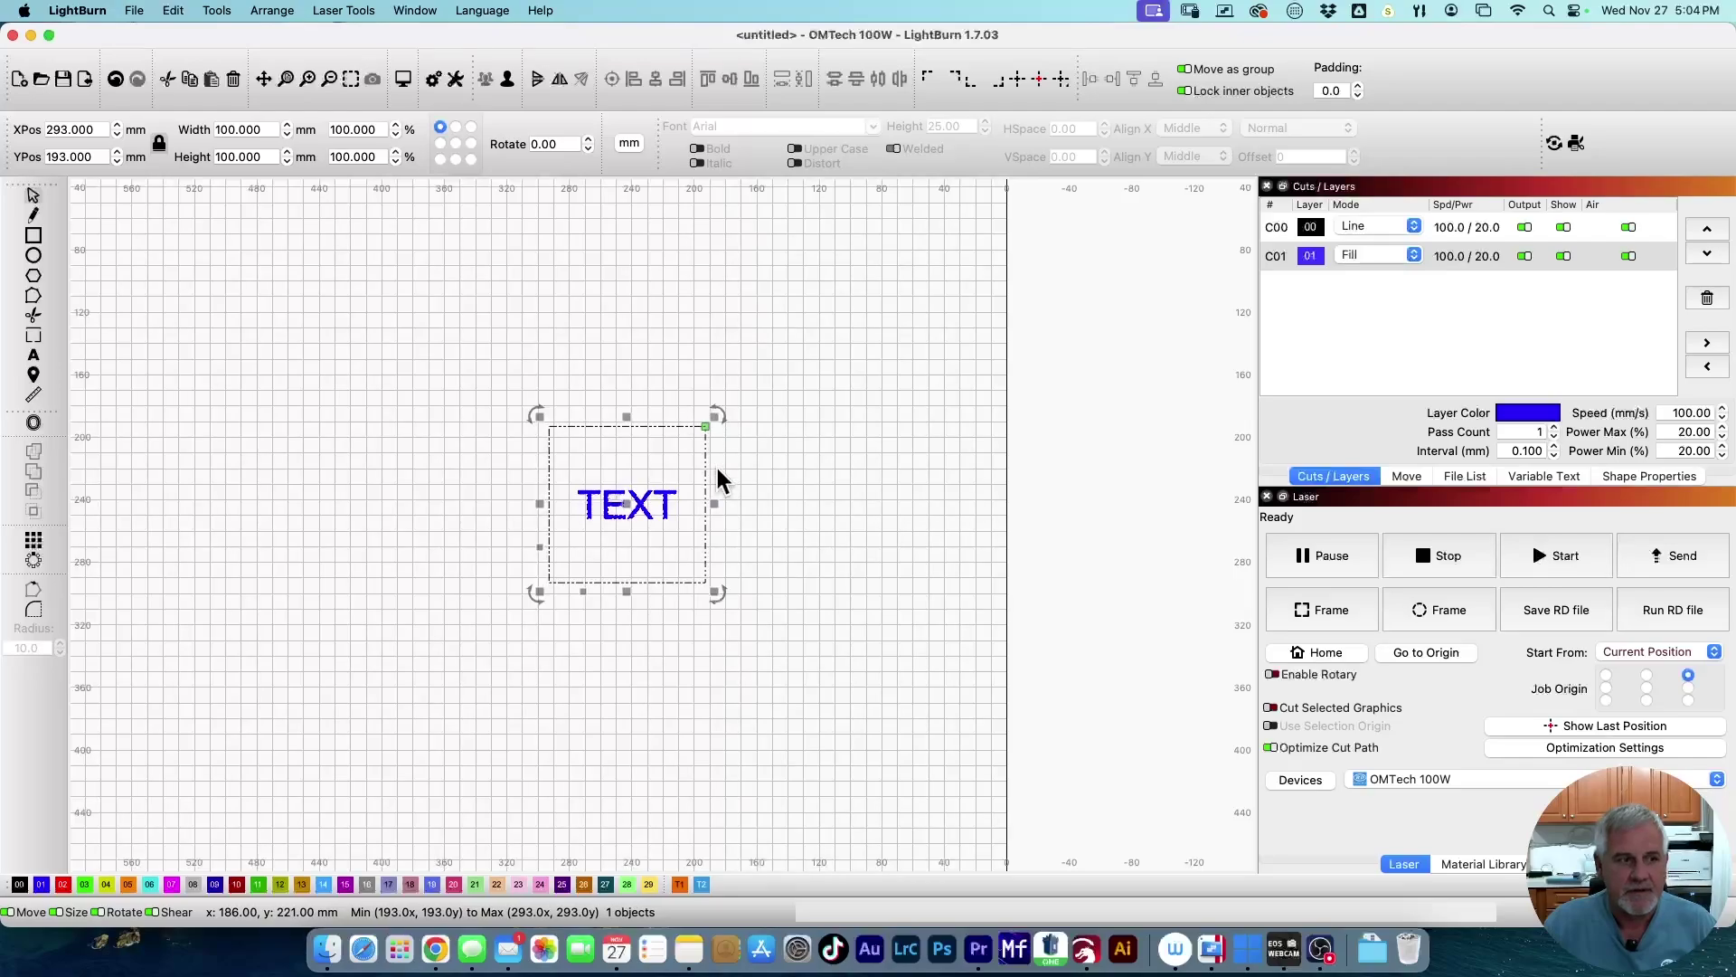
click(1647, 688)
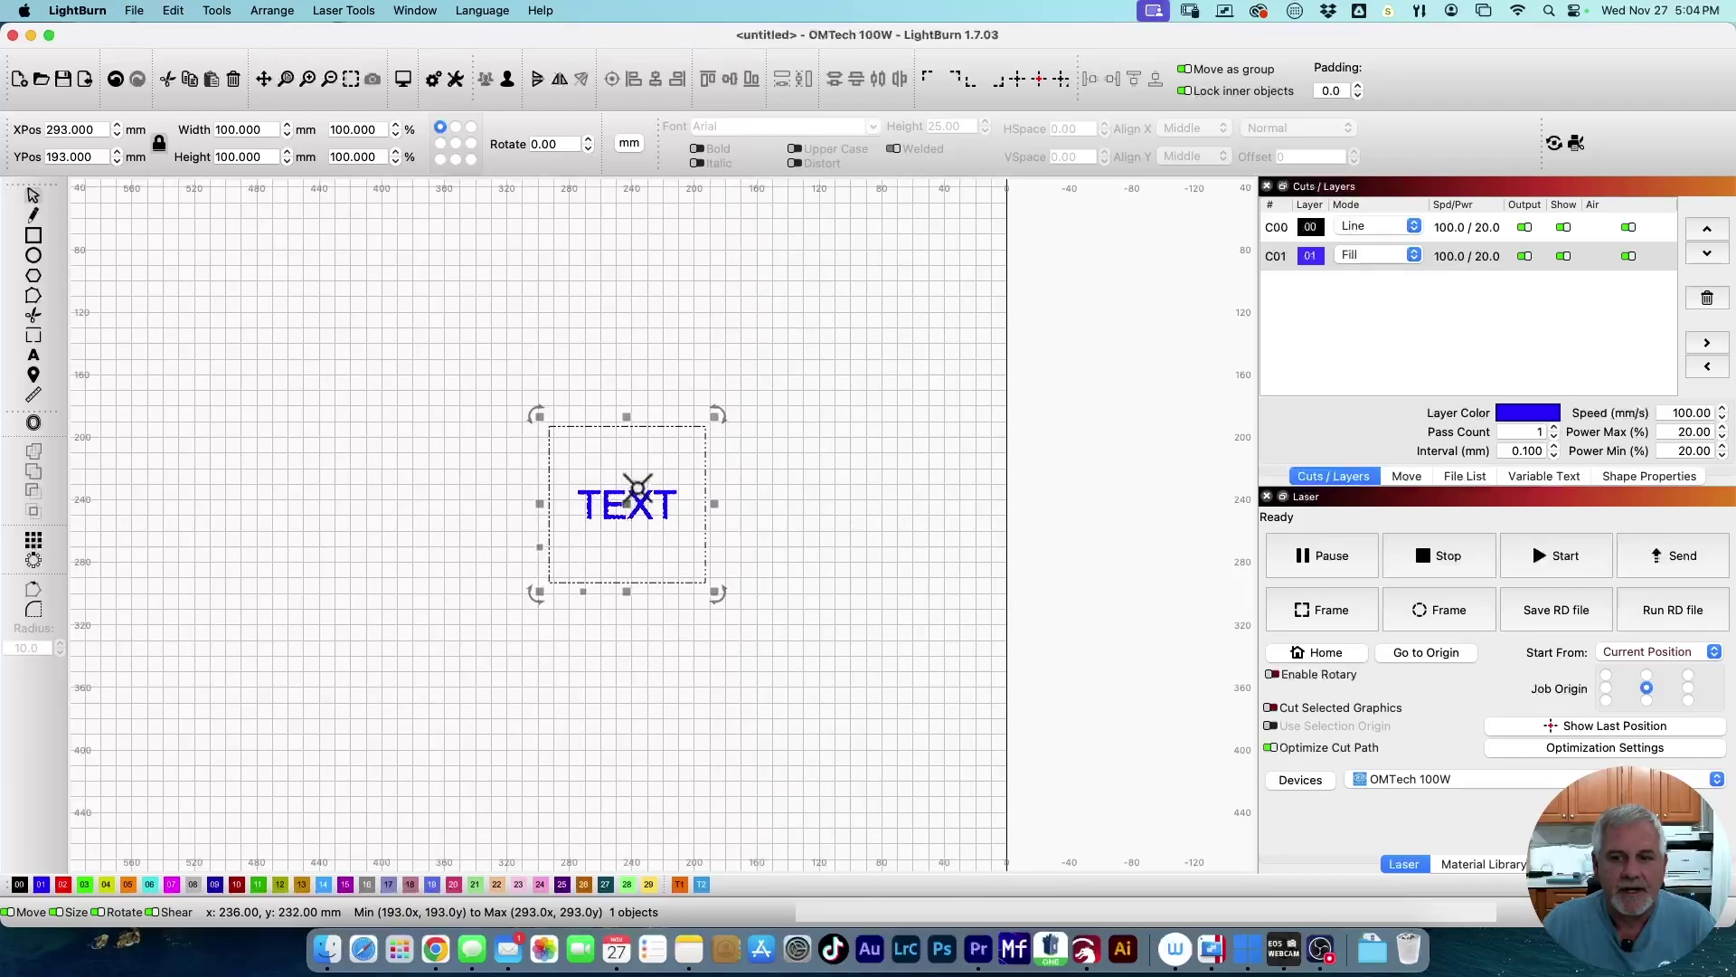
click(1607, 700)
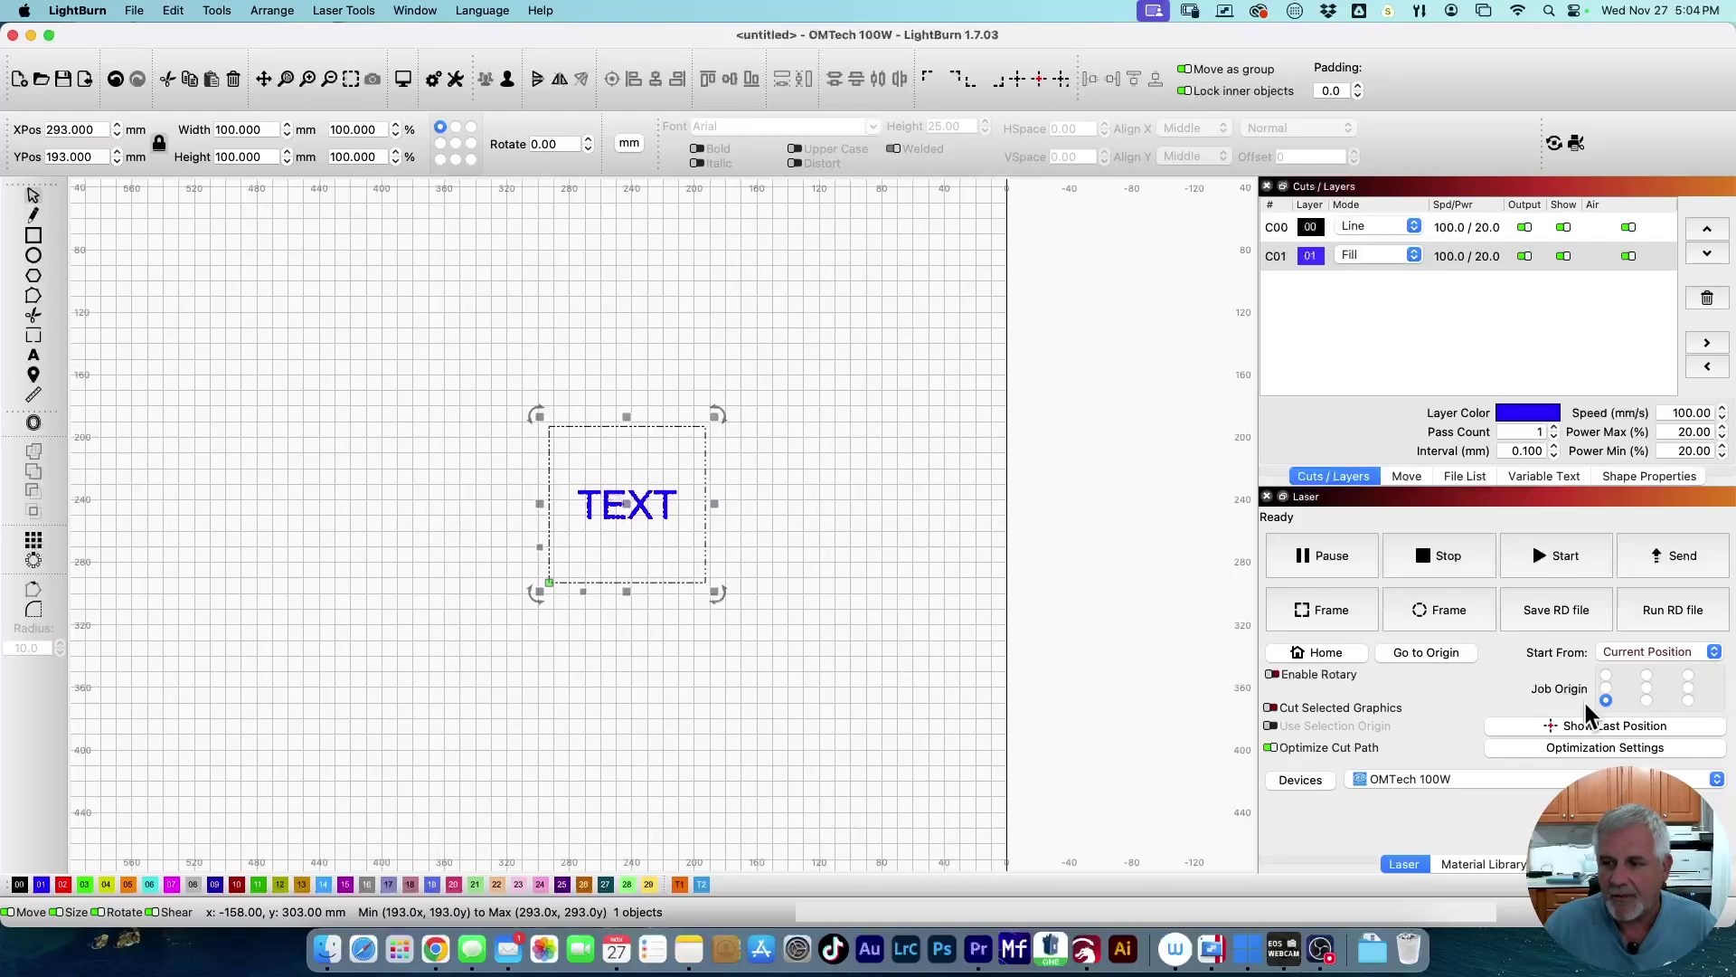
Step: Set Start From to User Origin, and view the laser head's movement controls before returning to the layer settings
click(1708, 656)
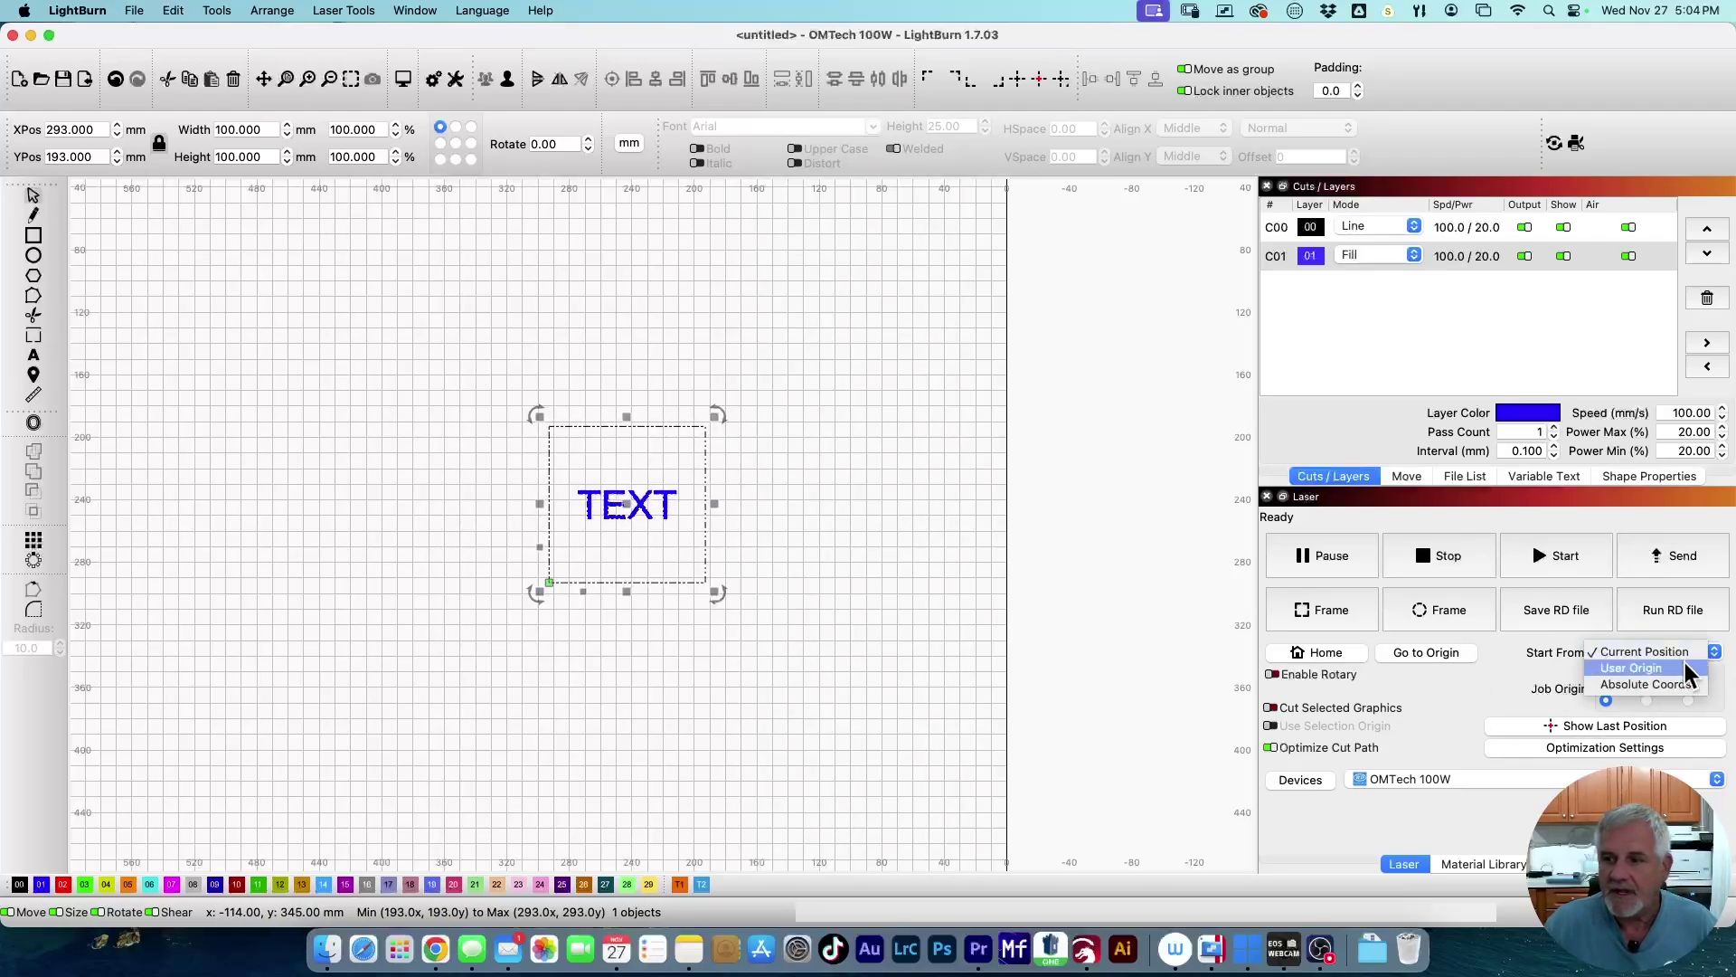
click(1635, 667)
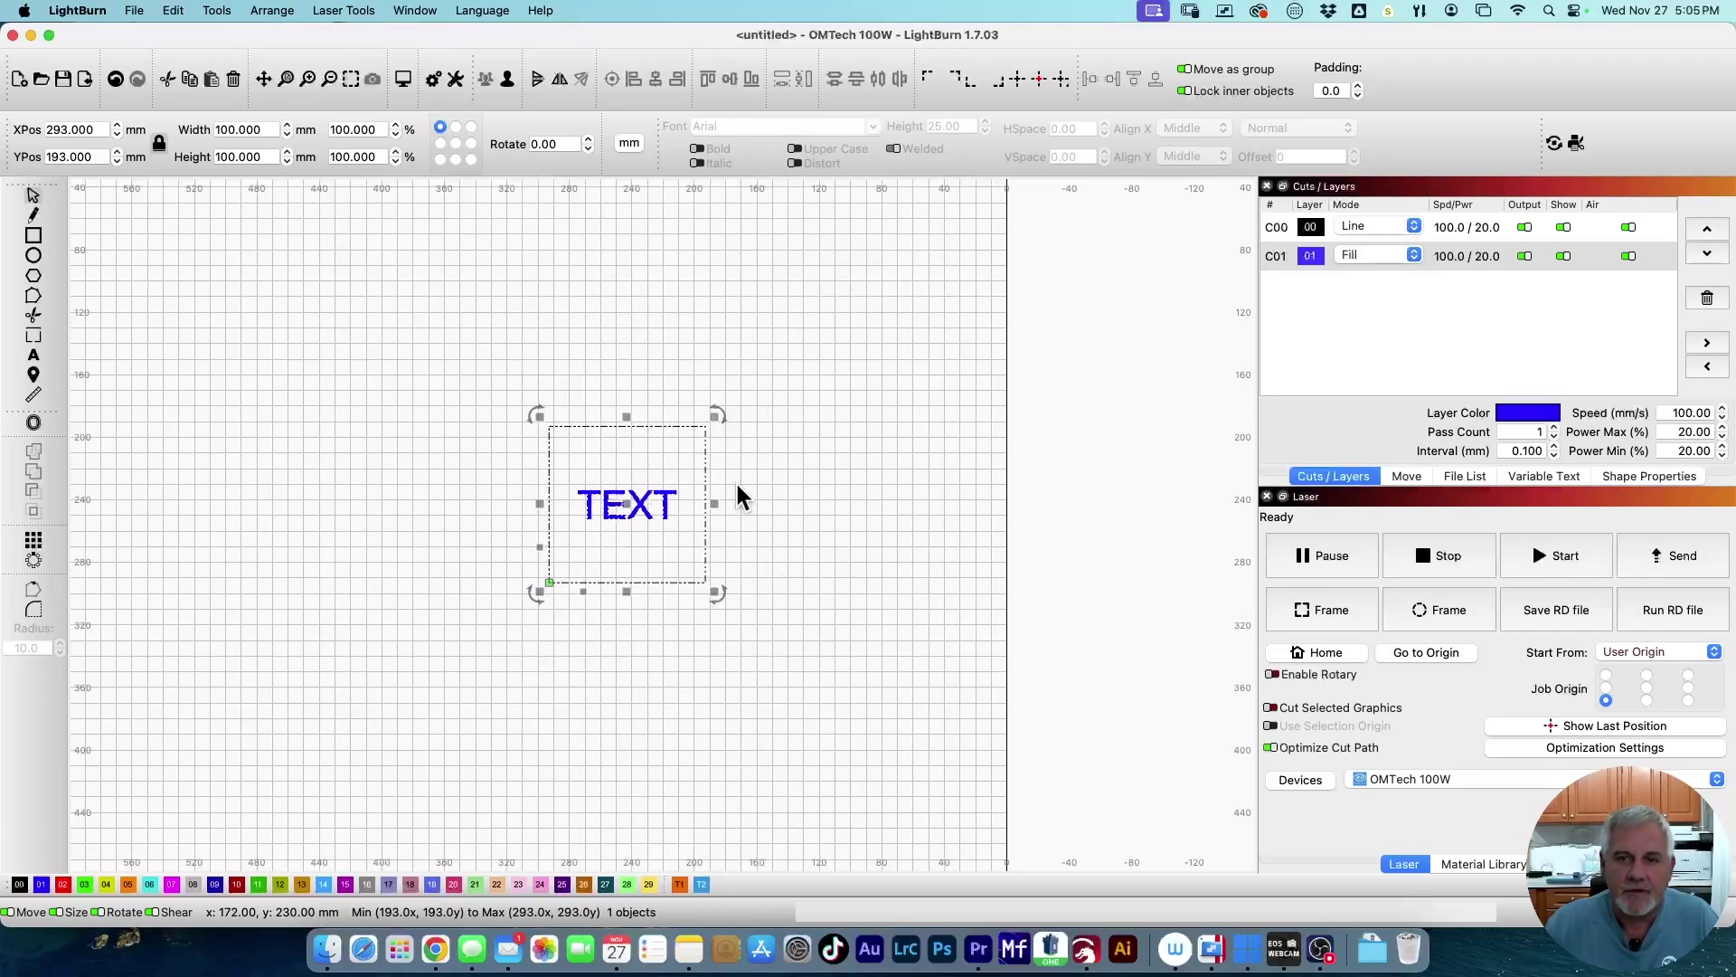
click(1402, 480)
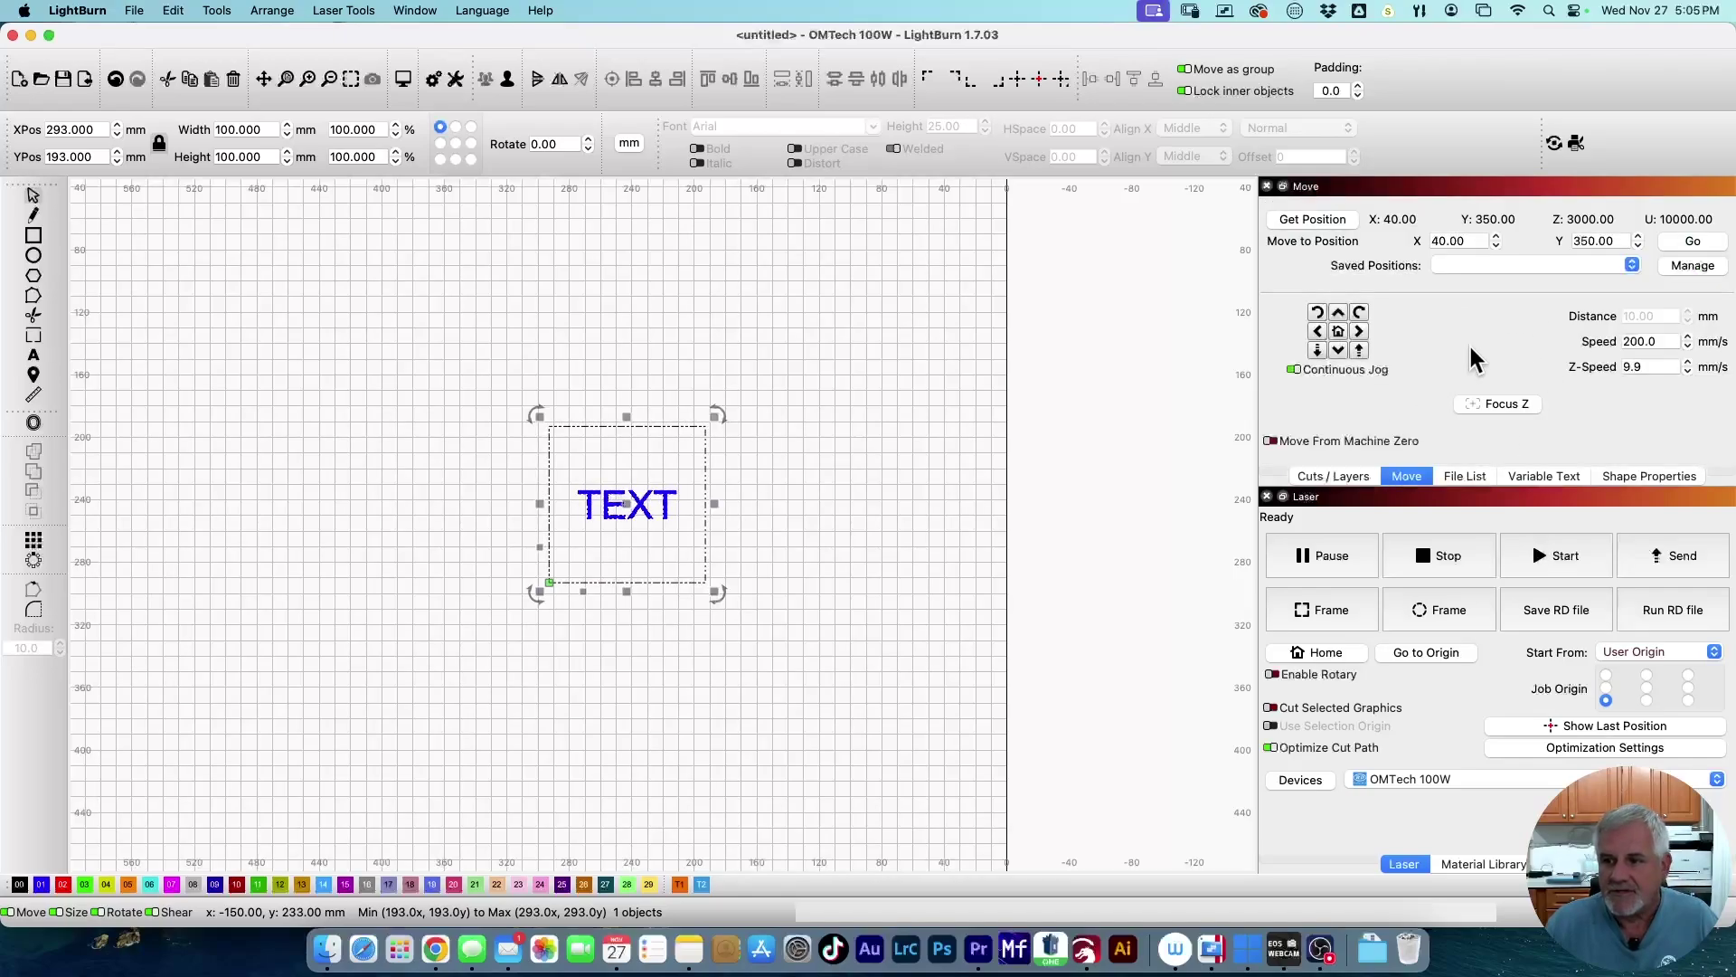
click(1322, 479)
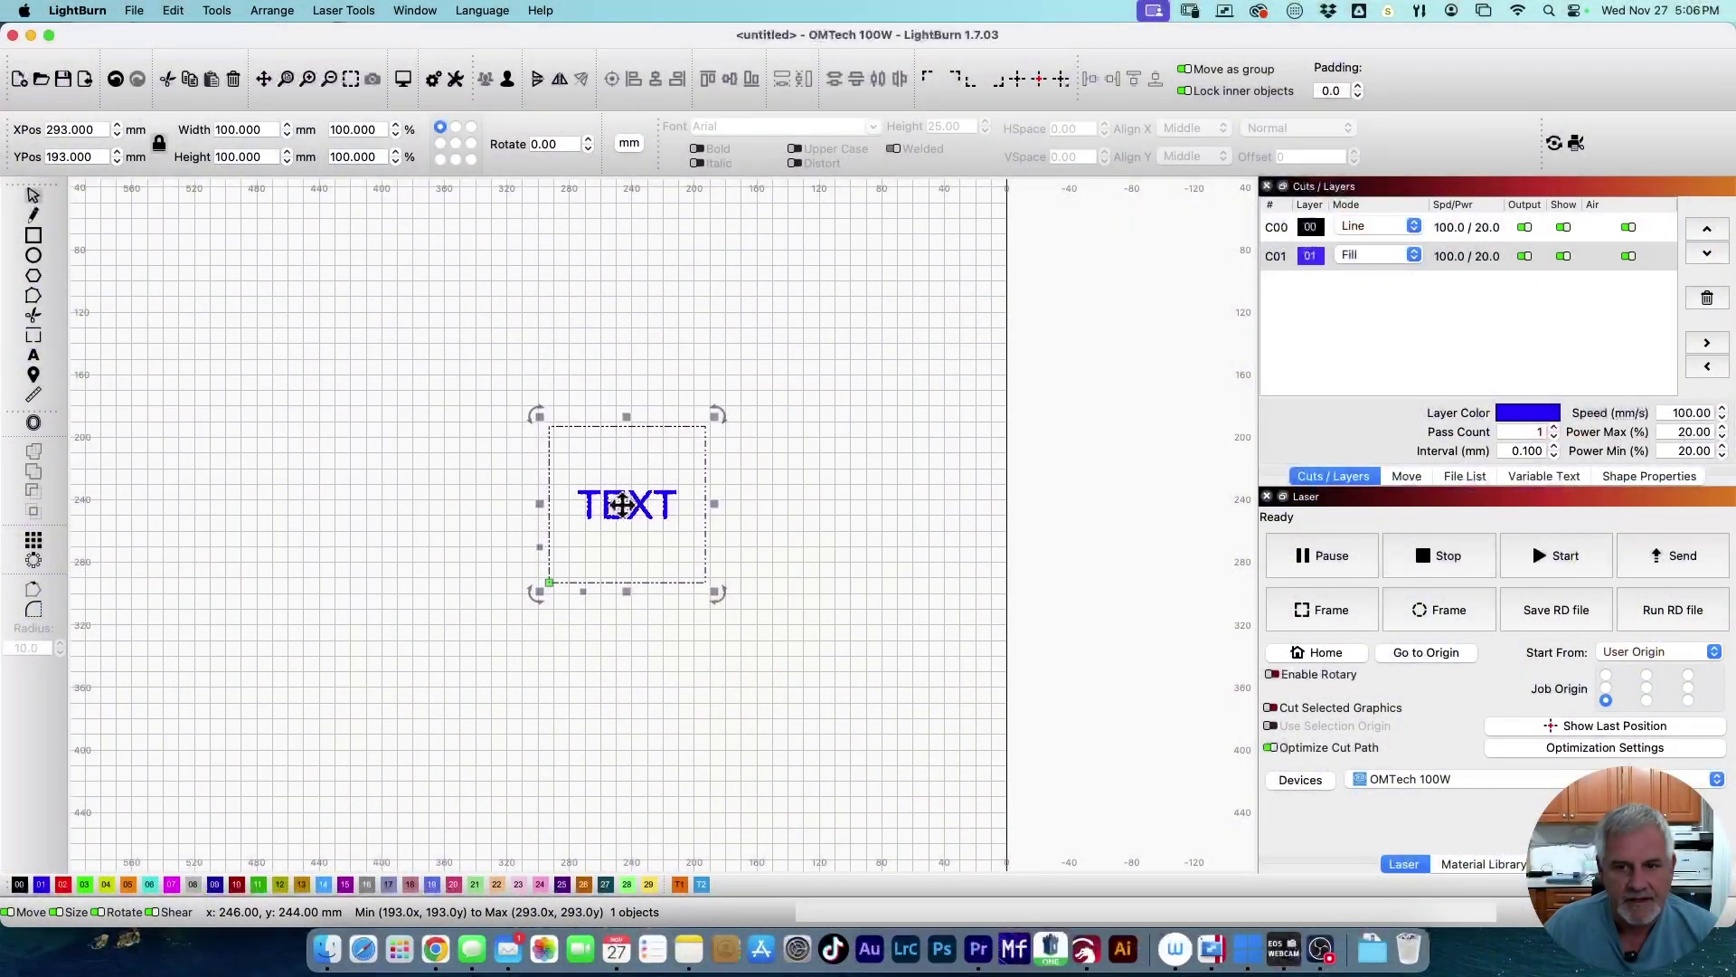
Step: Move the grouped square to about X 475, Y 151 mm and review the Start From options, keeping User Origin
drag(620, 504, 261, 329)
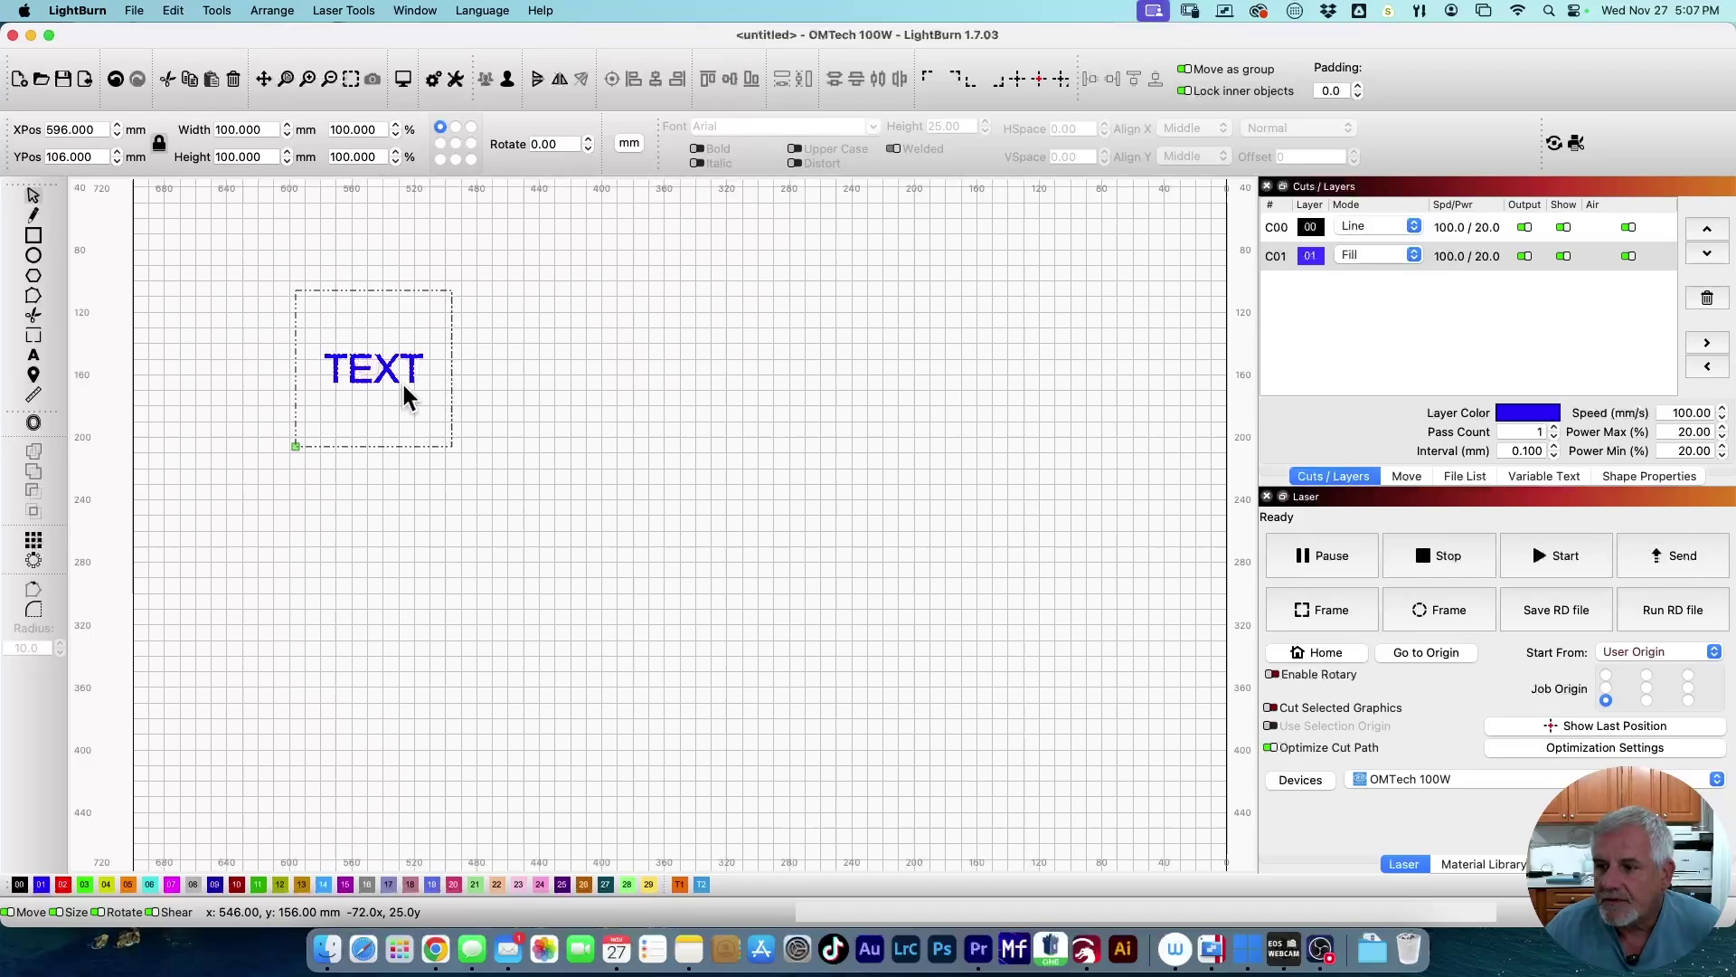
drag(403, 387, 561, 436)
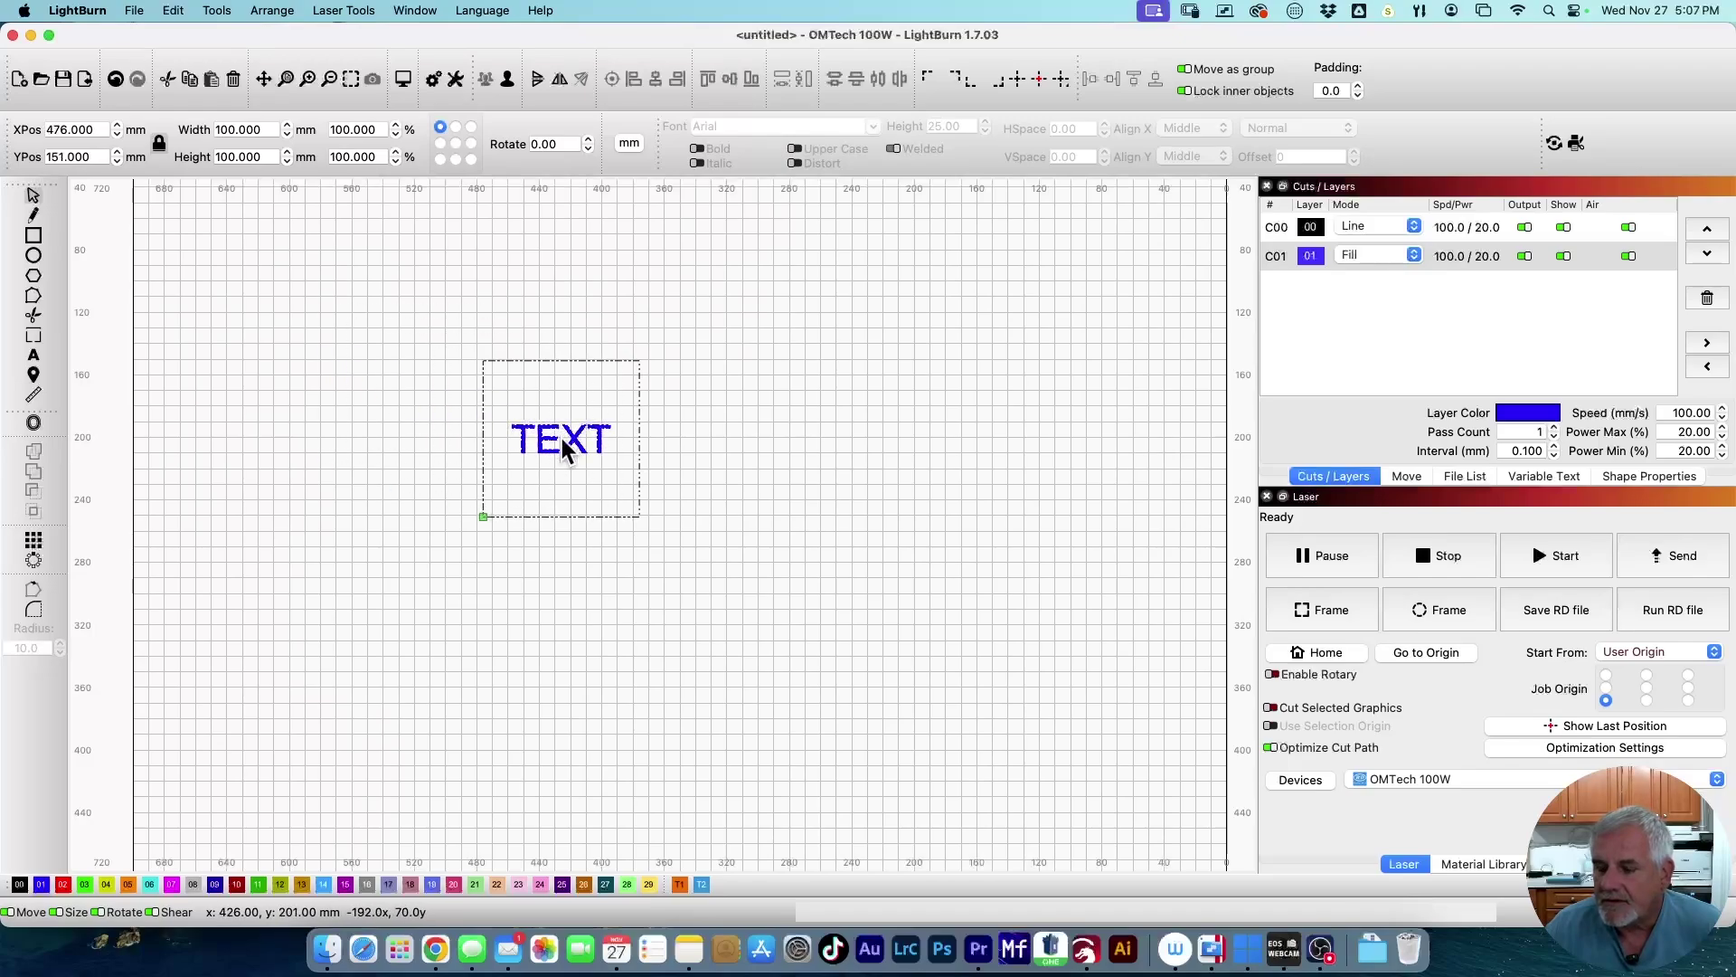
click(1715, 652)
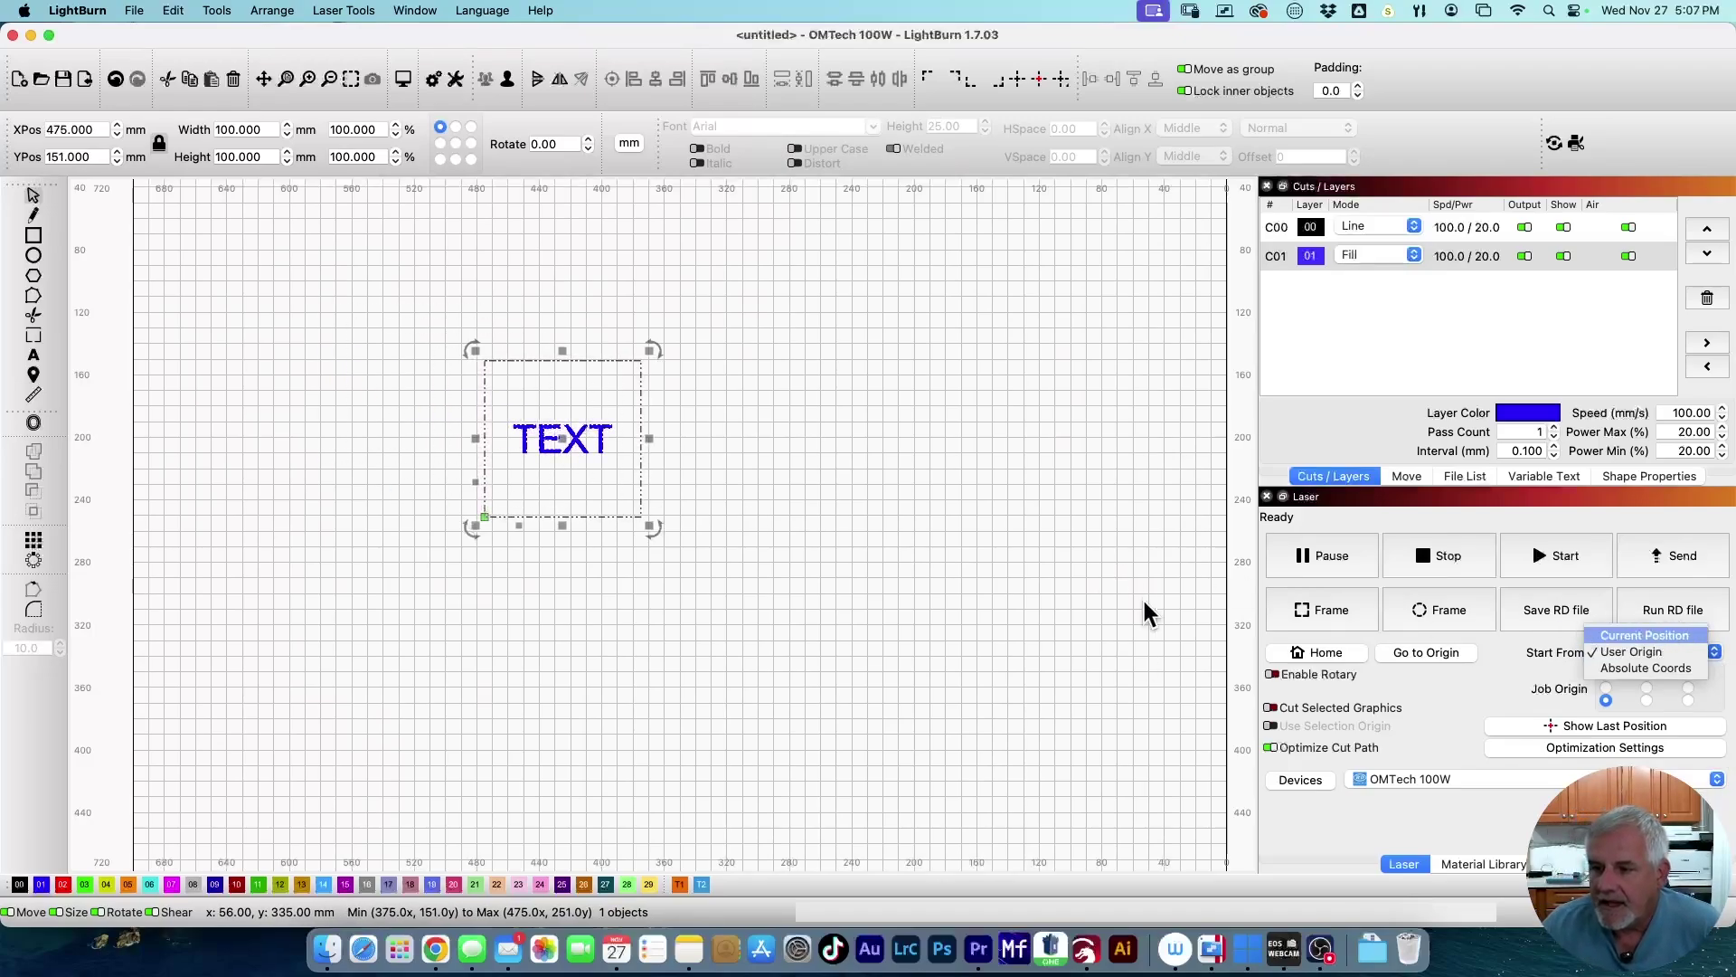
click(948, 621)
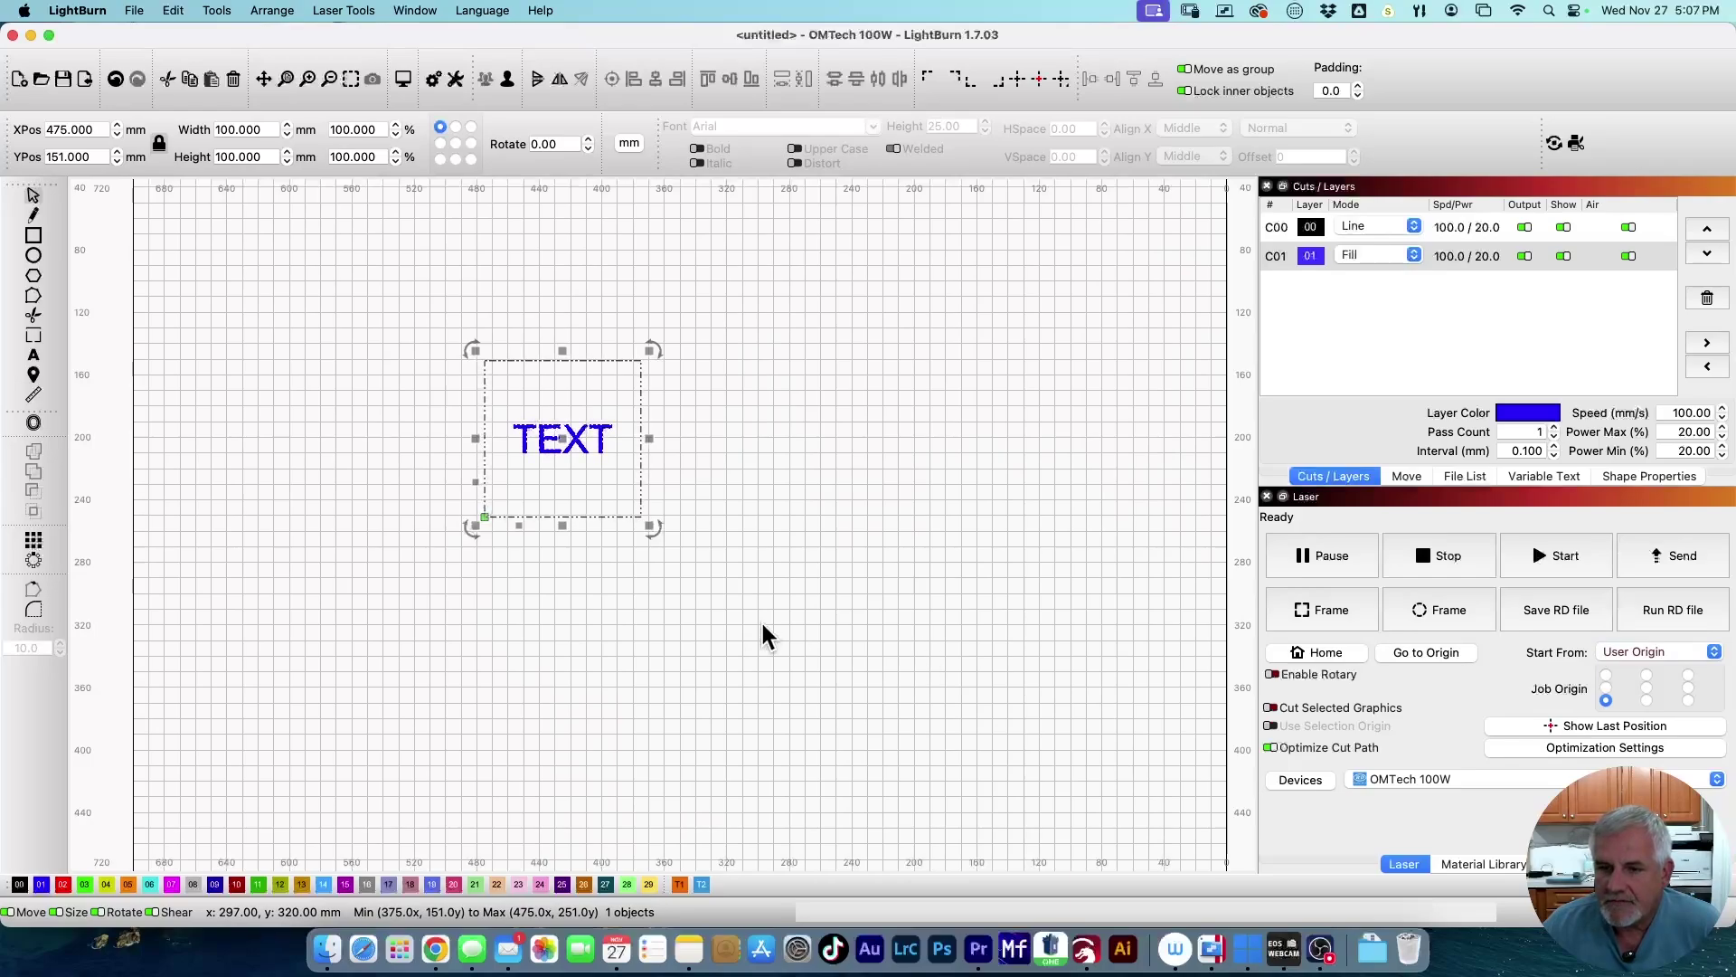